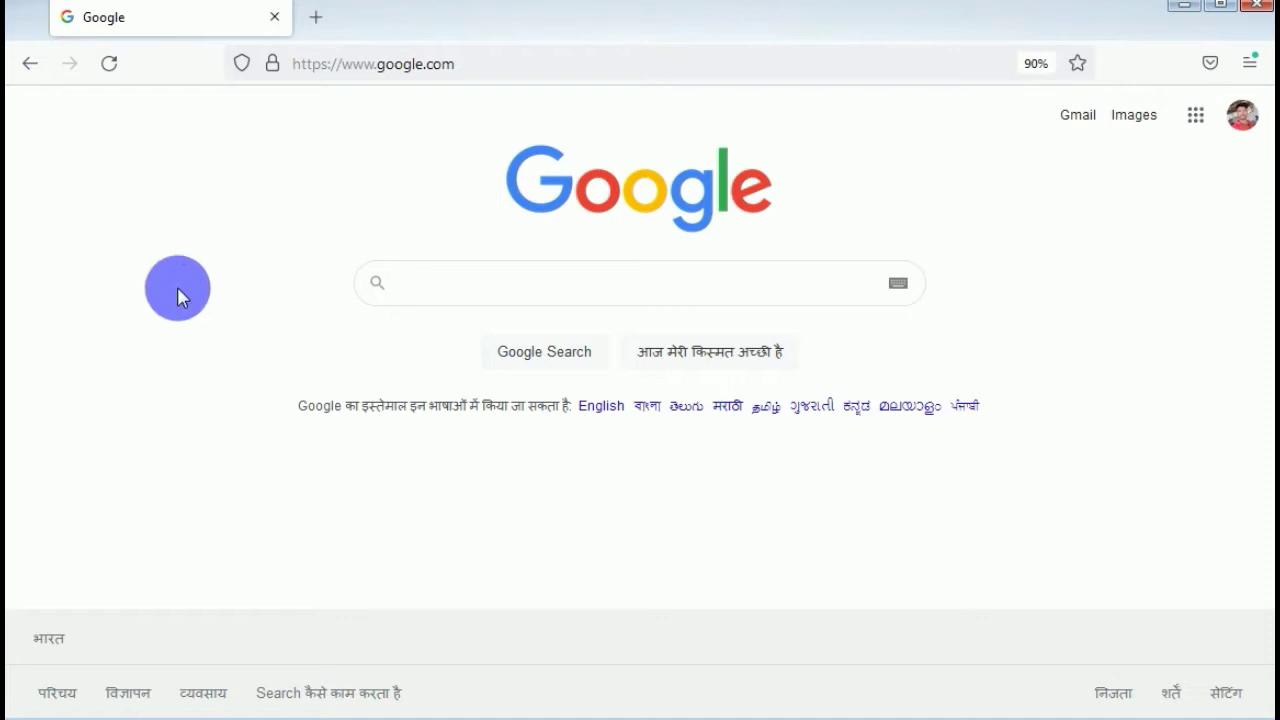
Search Google for 'online submitt.com' and open the Online Submit site from the results.
{"action": "left_click", "coordinate": [420, 293]}
{"action": "left_click", "coordinate": [423, 323]}
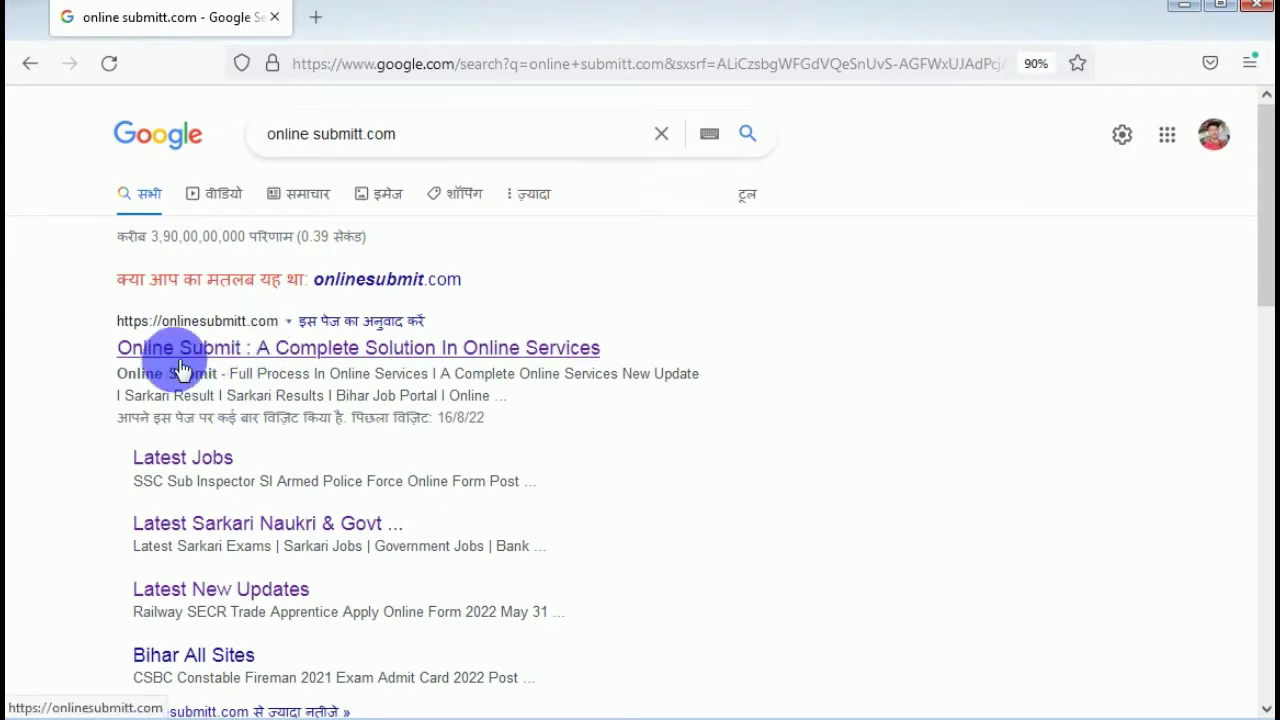
{"action": "left_click", "coordinate": [329, 358]}
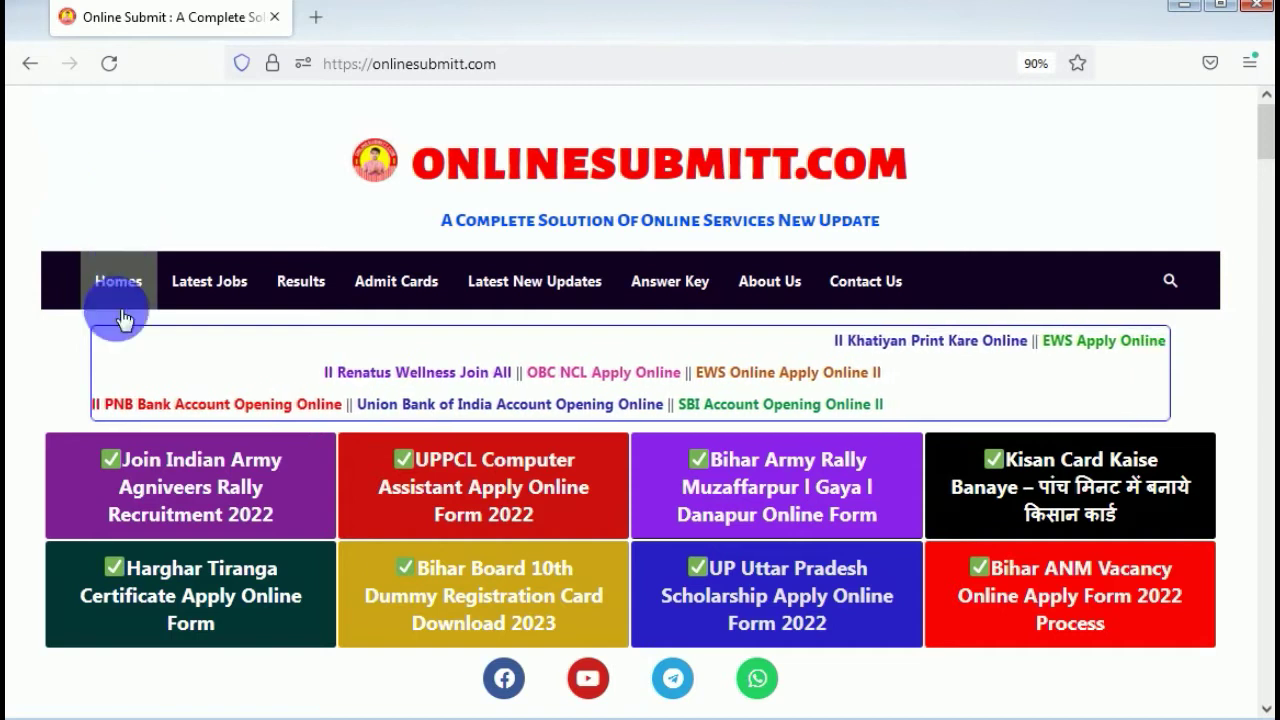
Browse the onlinesubmitt.com home page and open the OBC NCL Apply Online article in a new tab.
{"action": "scroll", "coordinate": [105, 373], "scroll_direction": "down", "scroll_amount": 2}
{"action": "scroll", "coordinate": [100, 375], "scroll_direction": "down", "scroll_amount": 6}
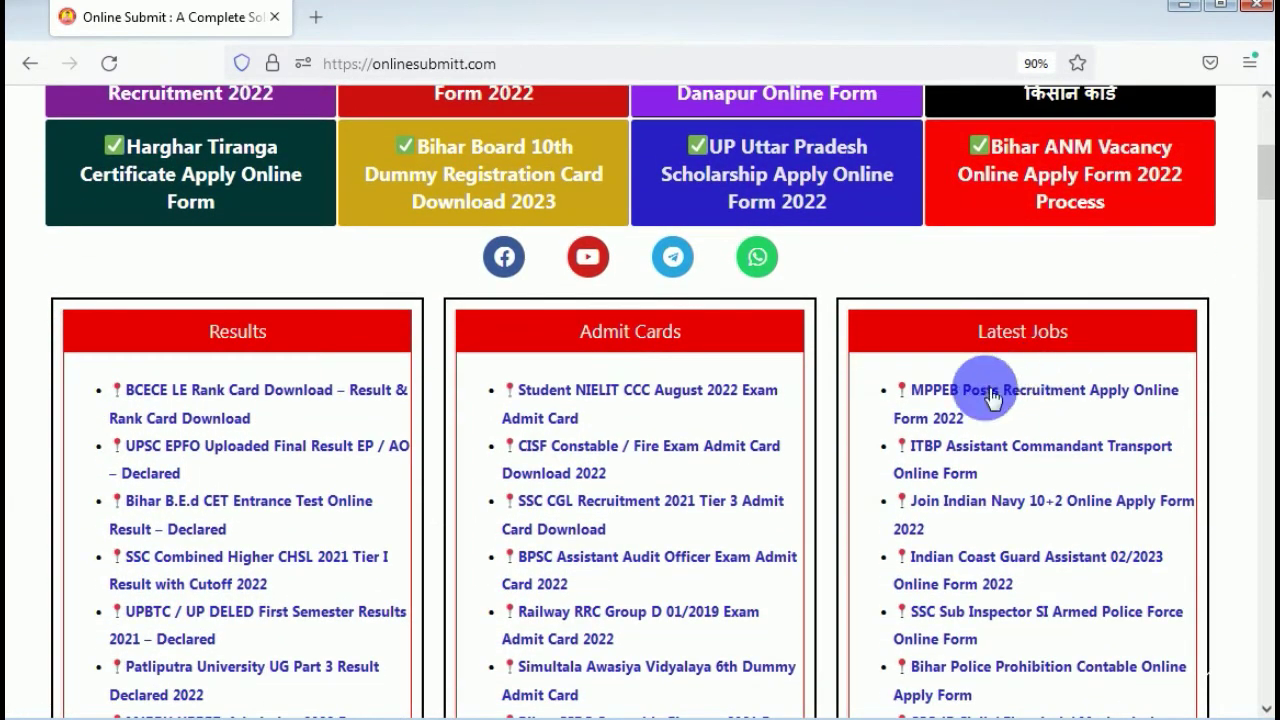
{"action": "scroll", "coordinate": [541, 425], "scroll_direction": "down", "scroll_amount": 18}
{"action": "scroll", "coordinate": [831, 449], "scroll_direction": "up", "scroll_amount": 20}
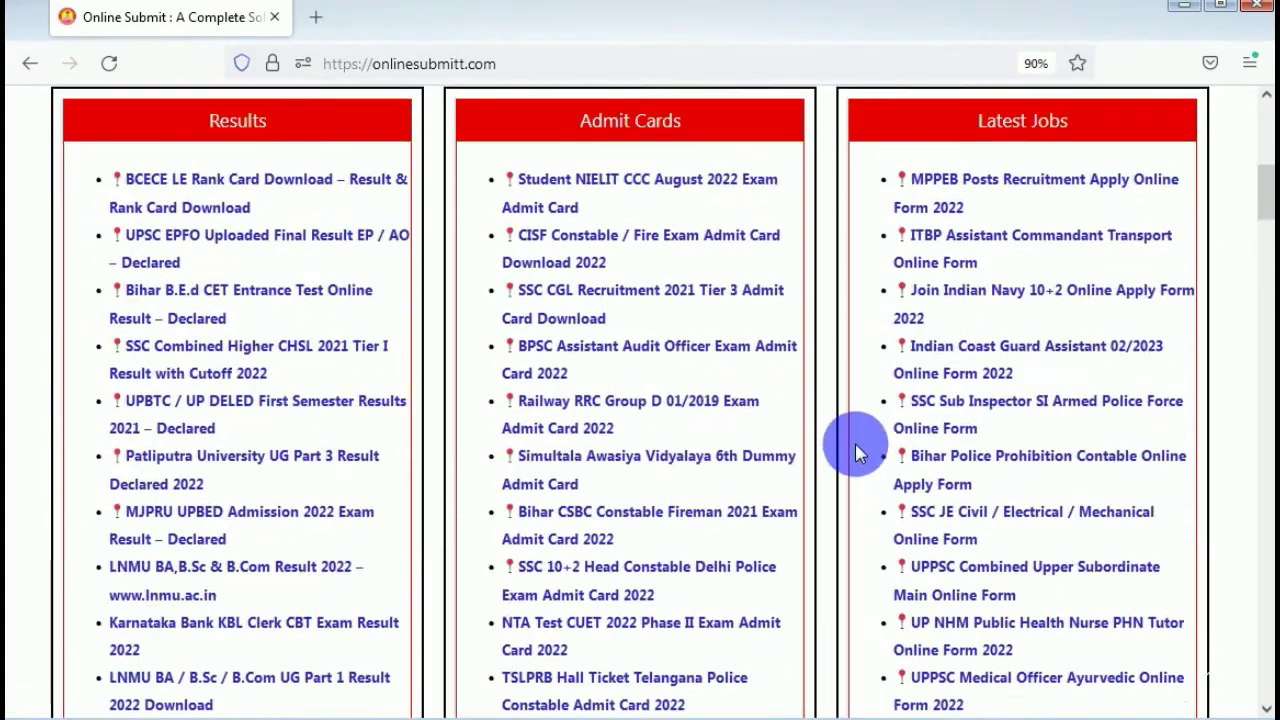
{"action": "scroll", "coordinate": [863, 453], "scroll_direction": "up", "scroll_amount": 2}
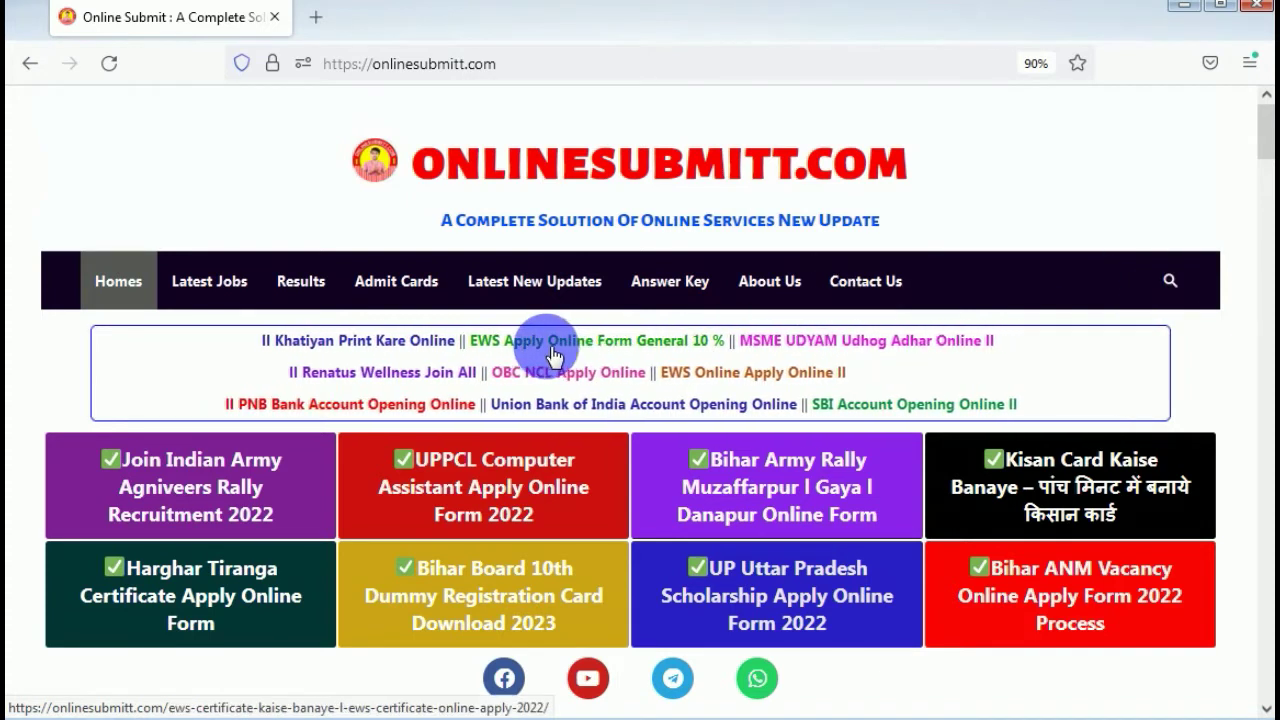
{"action": "left_click", "coordinate": [548, 378]}
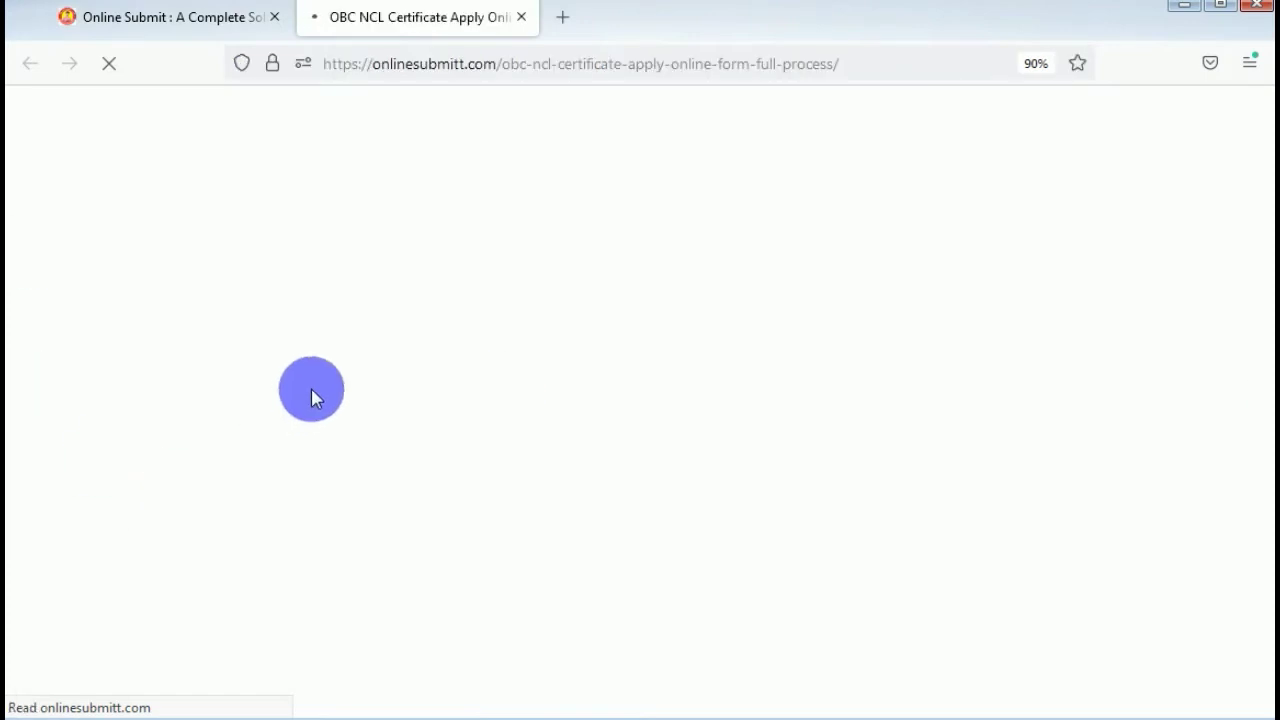
Under Post Important Links, follow the 'Click Here' link beside OBC Certificate Apply Online.
{"action": "scroll", "coordinate": [311, 395], "scroll_direction": "down", "scroll_amount": 20}
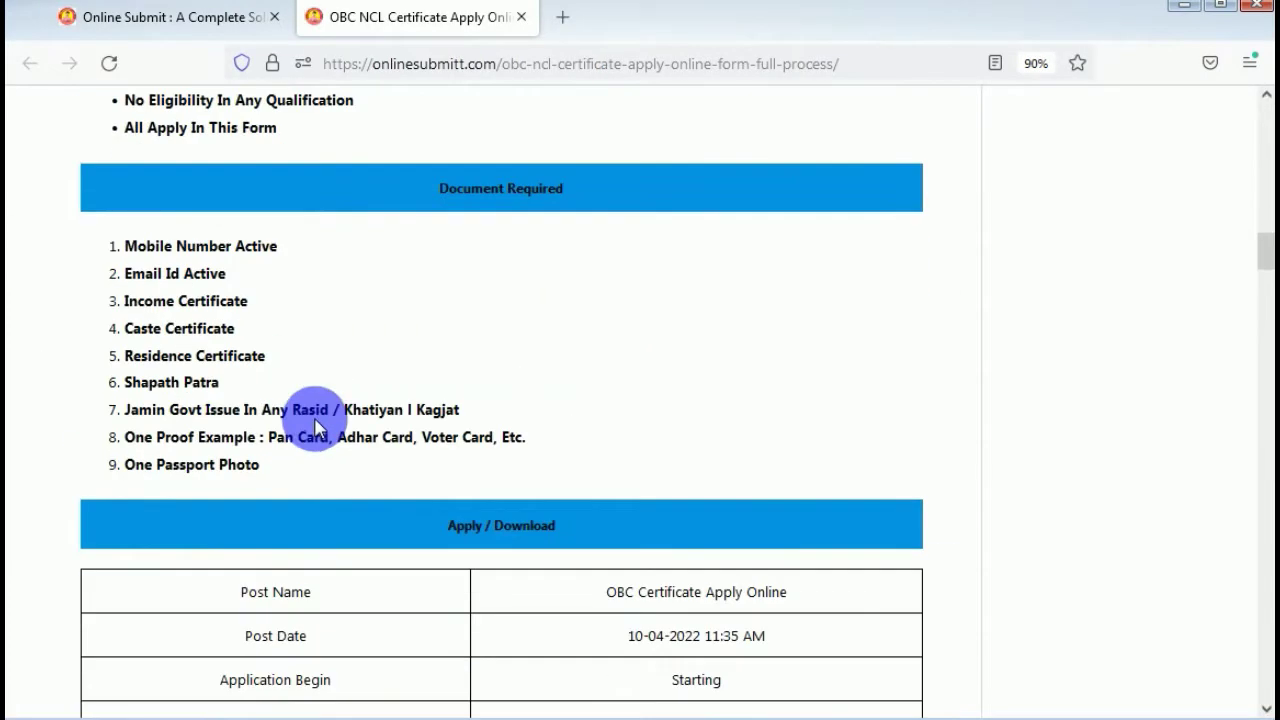
{"action": "scroll", "coordinate": [320, 435], "scroll_direction": "down", "scroll_amount": 10}
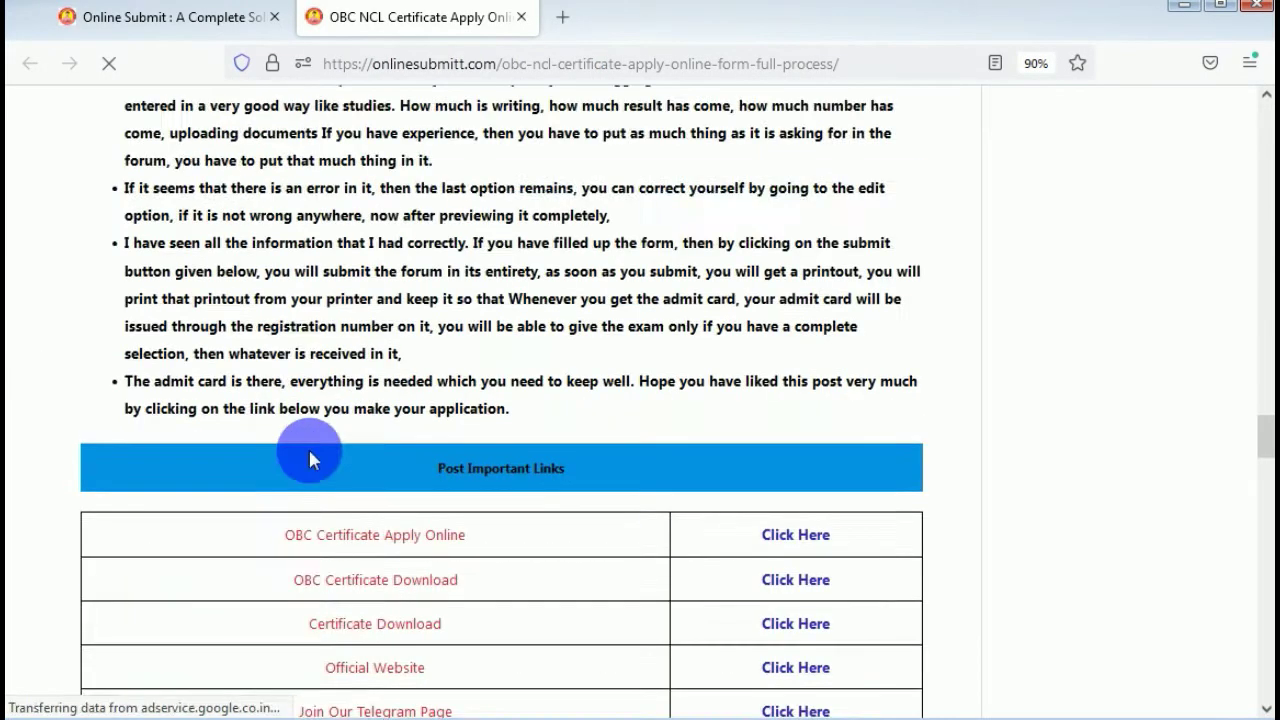
{"action": "left_click_drag", "start_coordinate": [286, 326], "coordinate": [557, 331]}
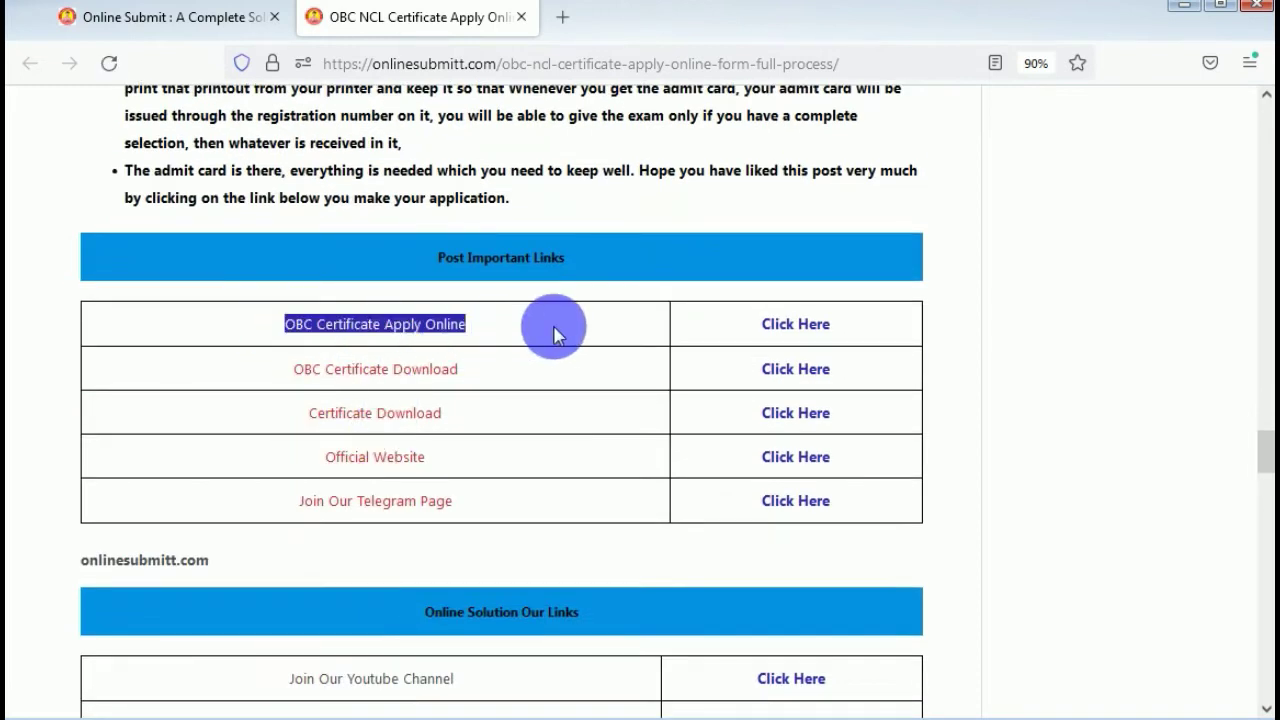
{"action": "left_click", "coordinate": [818, 330]}
{"action": "left_click", "coordinate": [851, 335]}
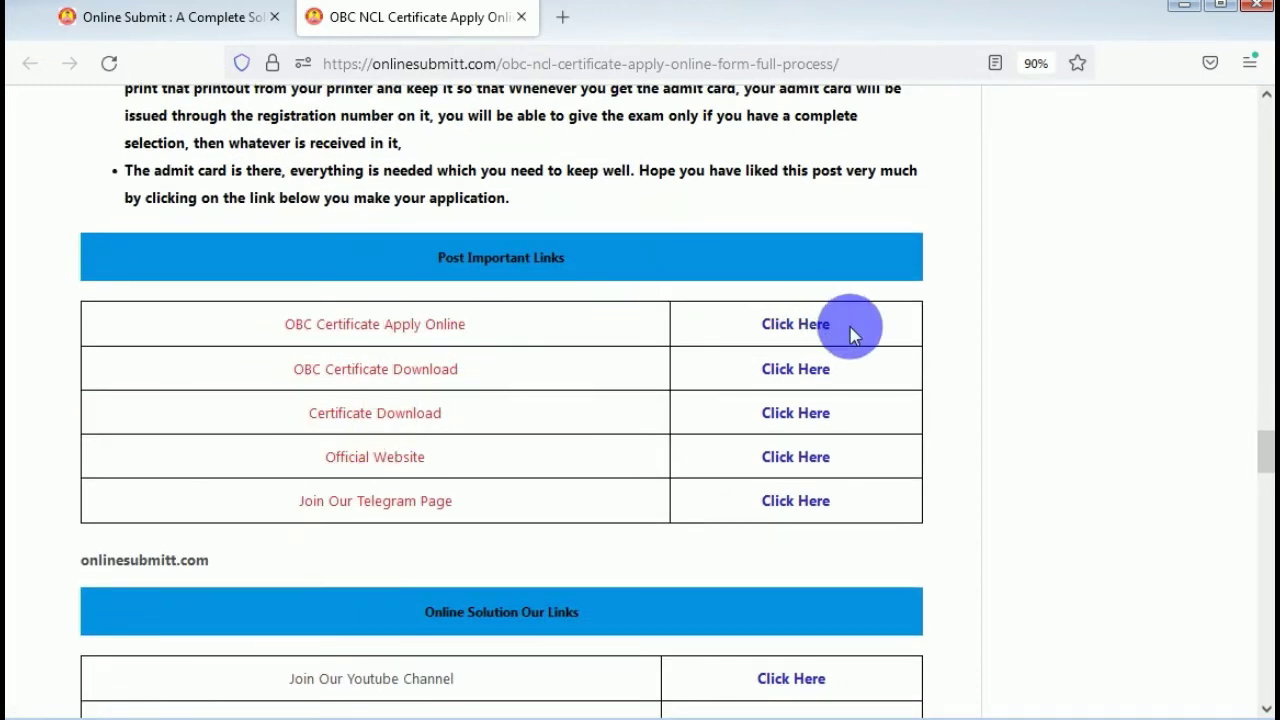
{"action": "left_click_drag", "start_coordinate": [271, 370], "coordinate": [527, 375]}
{"action": "left_click", "coordinate": [527, 375]}
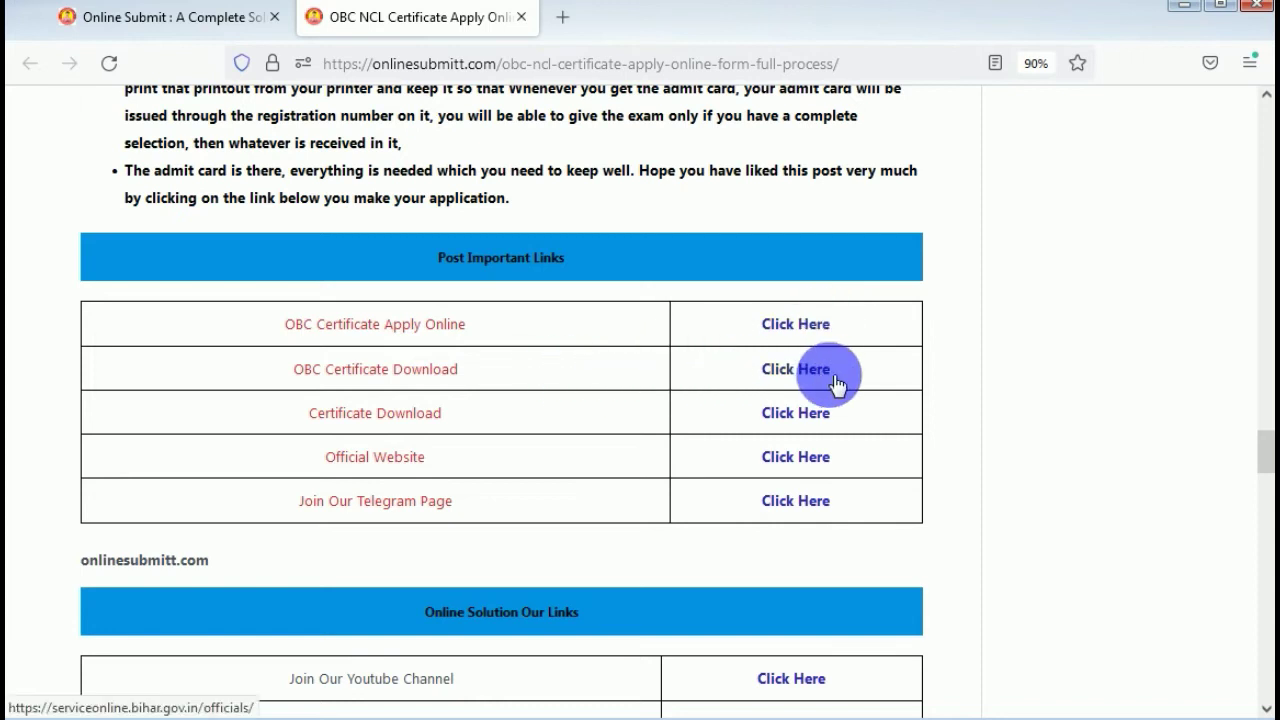
{"action": "left_click", "coordinate": [786, 324]}
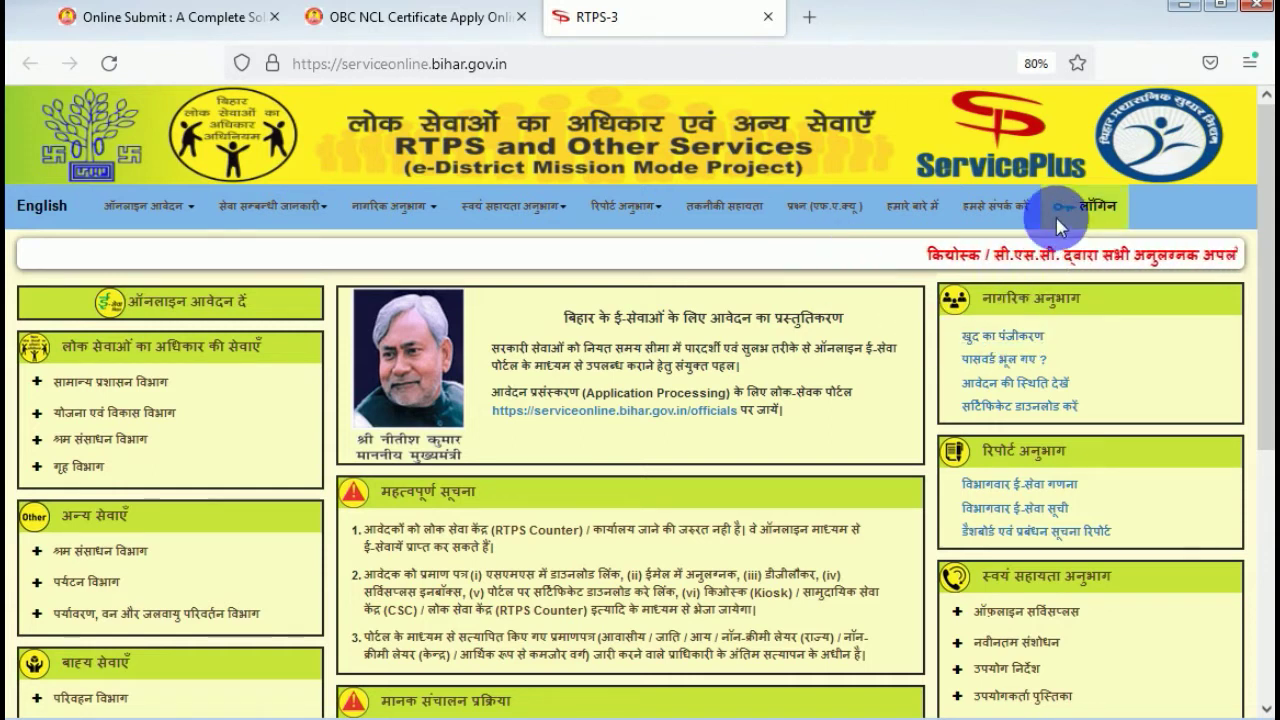
Log in to the ServicePlus citizen account after accepting the precautions and entering the captcha.
{"action": "left_click", "coordinate": [1100, 214]}
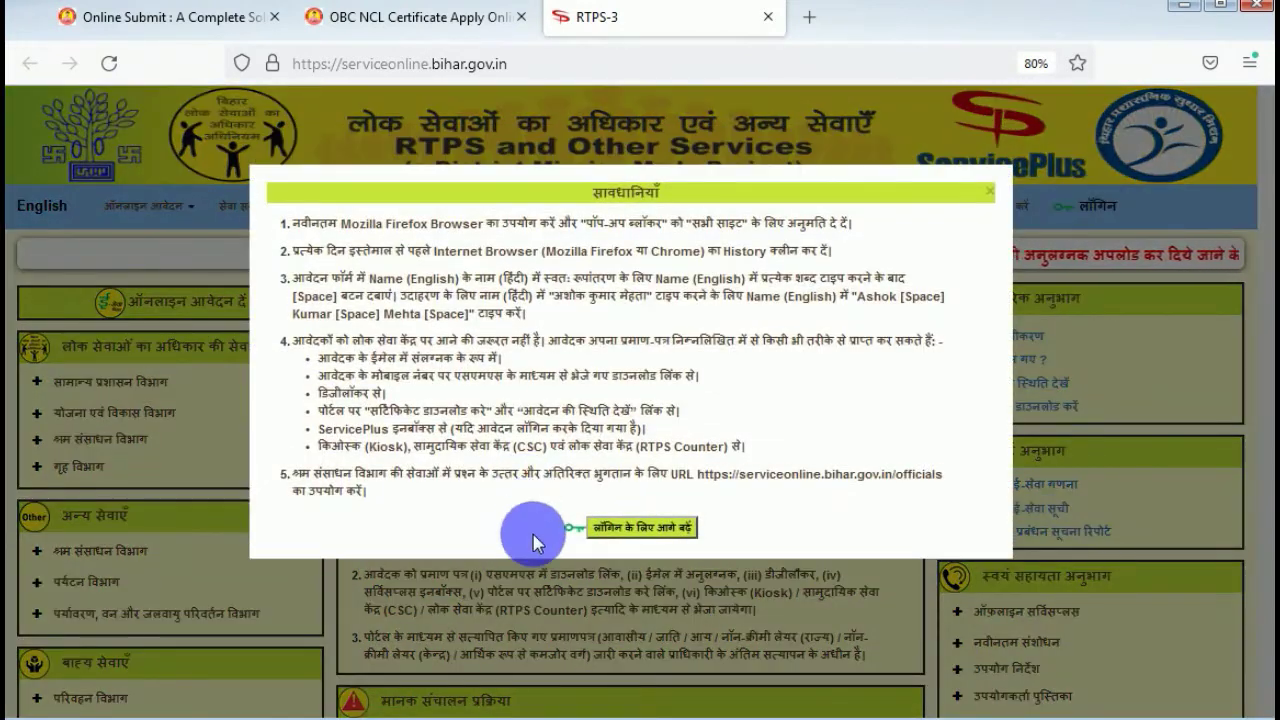
{"action": "left_click", "coordinate": [641, 524]}
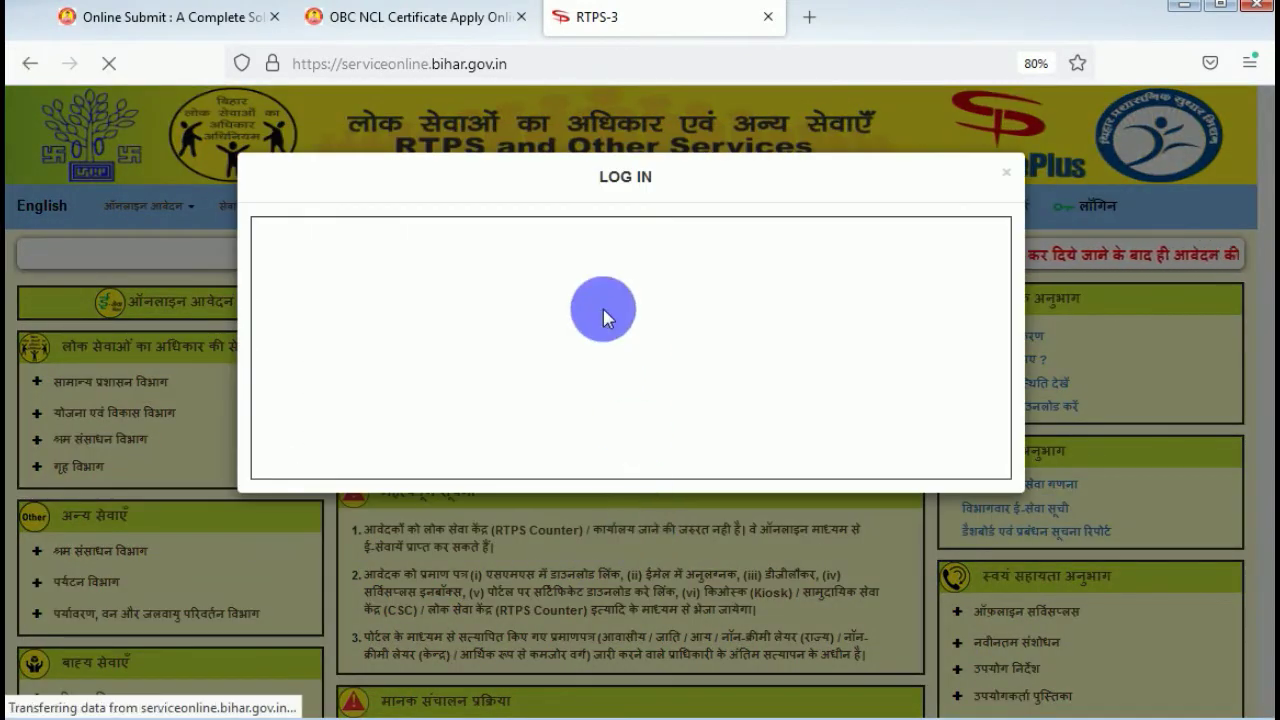
{"action": "left_click", "coordinate": [724, 366]}
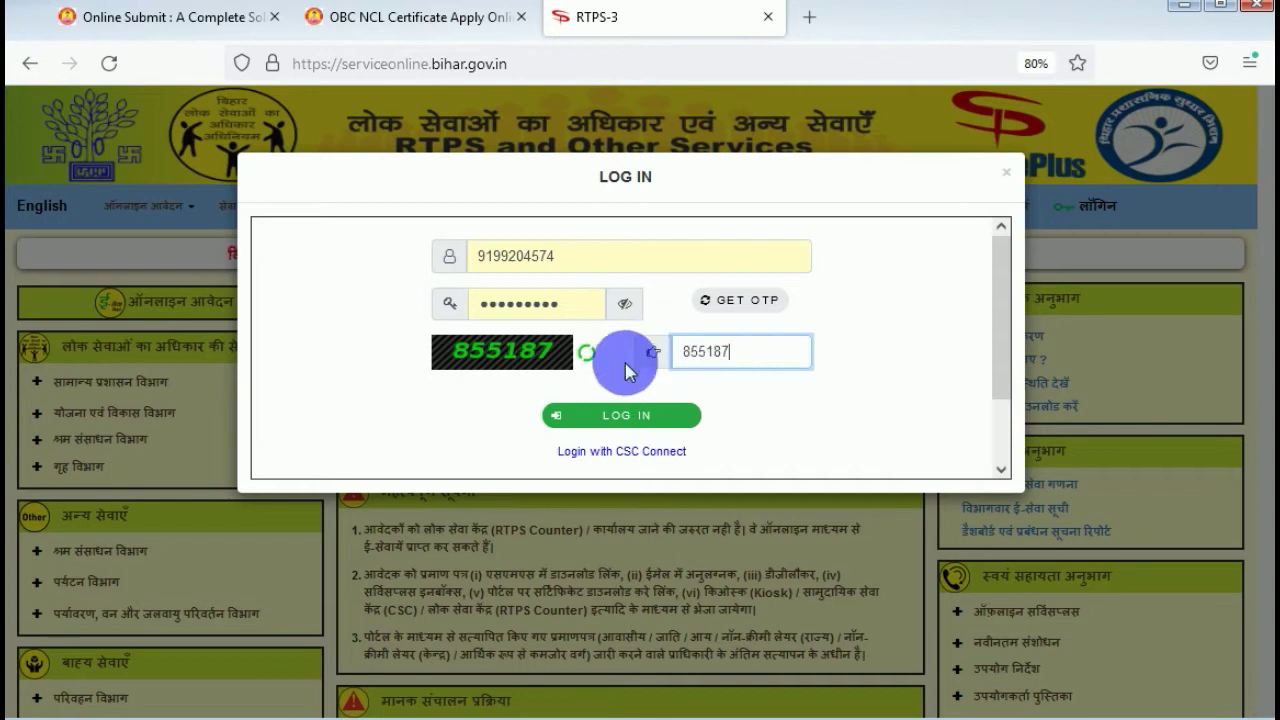
{"action": "left_click", "coordinate": [620, 416]}
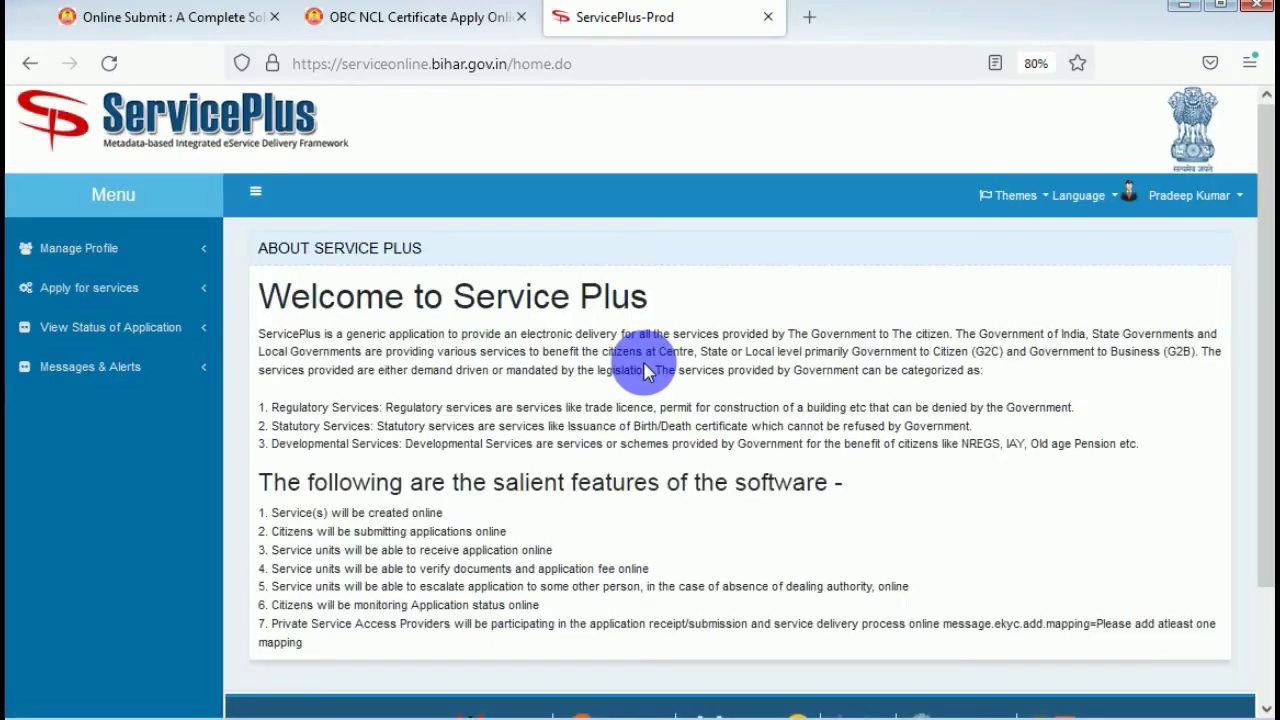
Search all available services for 'cha' and open Issuance of Character Certificate.
{"action": "left_click", "coordinate": [124, 297]}
{"action": "left_click", "coordinate": [134, 322]}
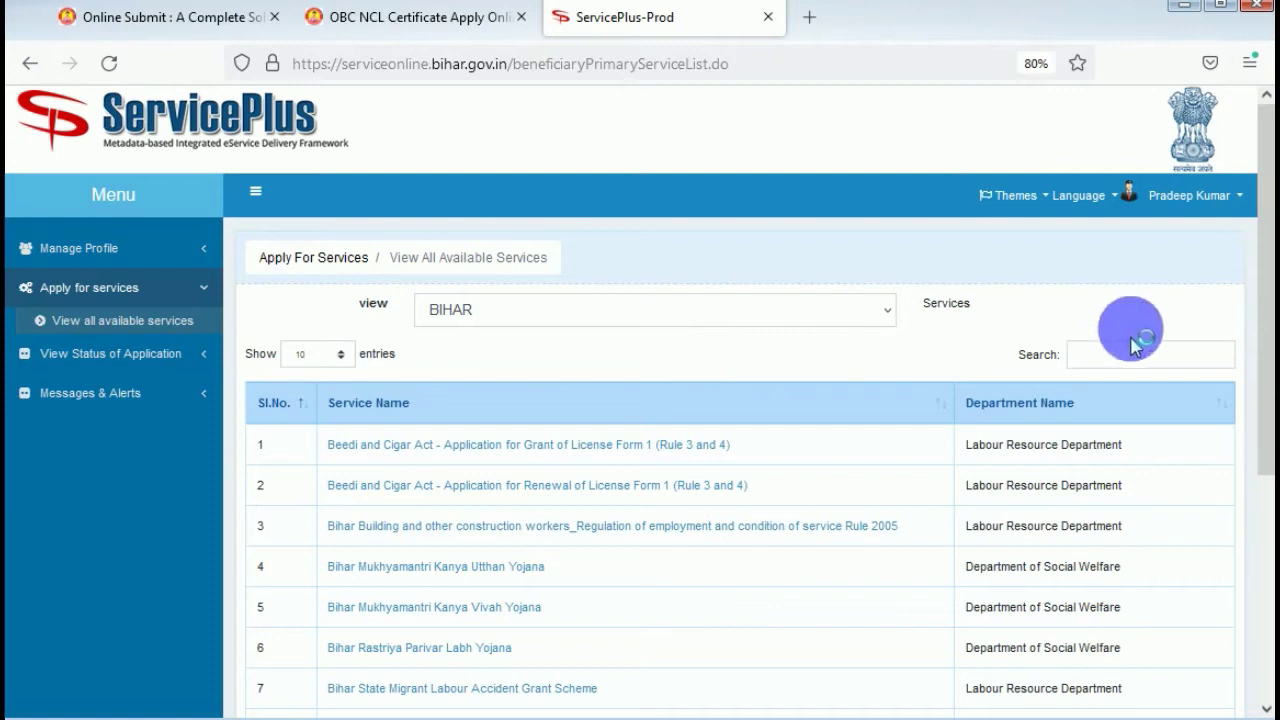
{"action": "left_click", "coordinate": [1150, 360]}
{"action": "type", "text": "cha"}
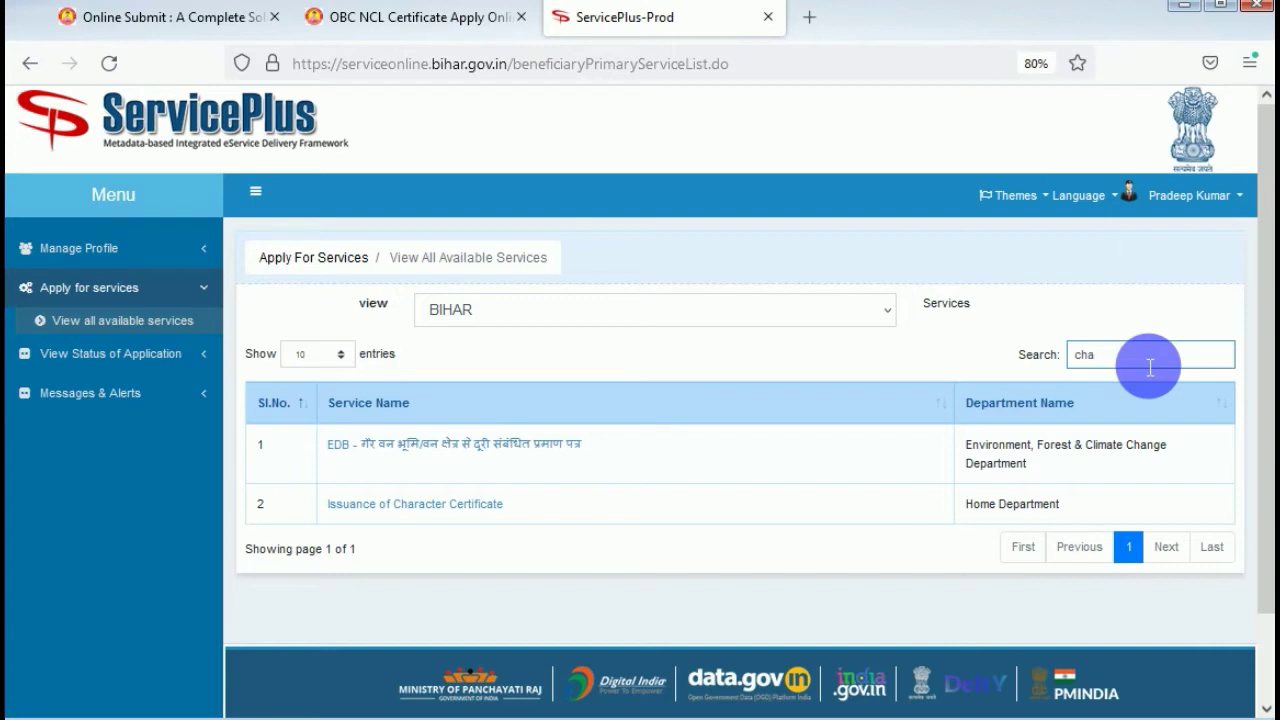
{"action": "left_click_drag", "start_coordinate": [1150, 366], "coordinate": [1071, 368]}
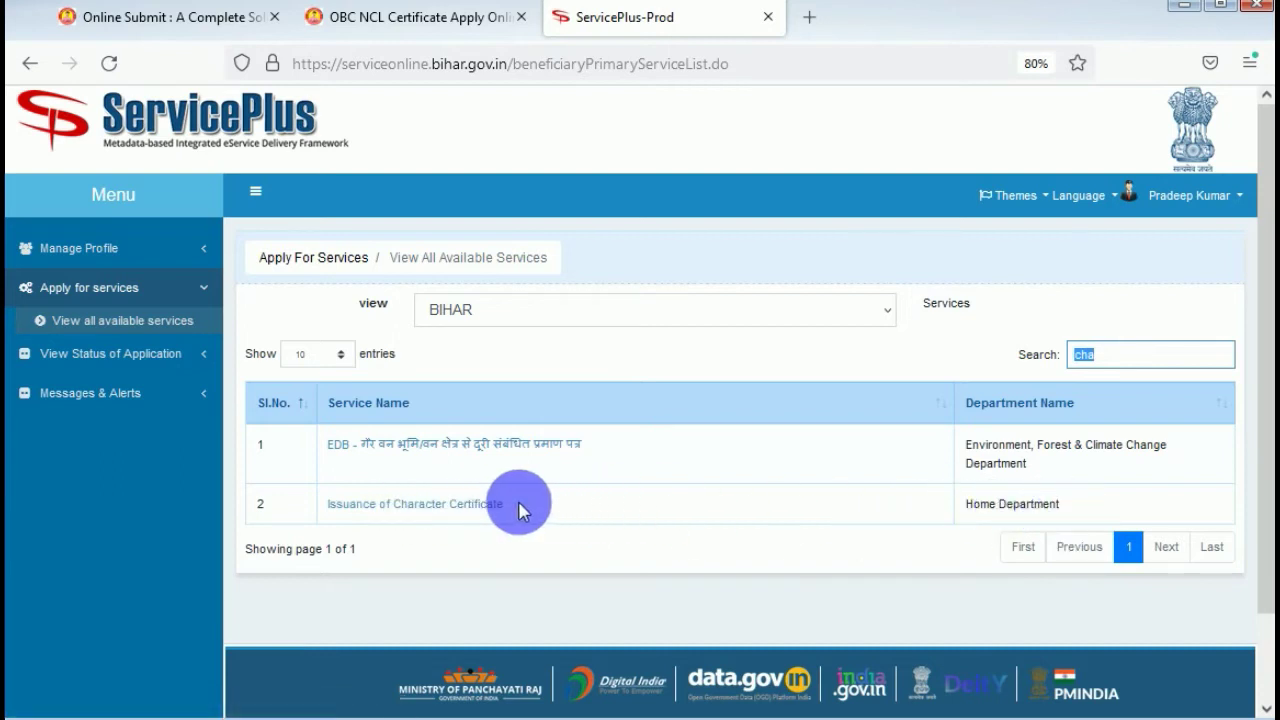
{"action": "left_click", "coordinate": [486, 508]}
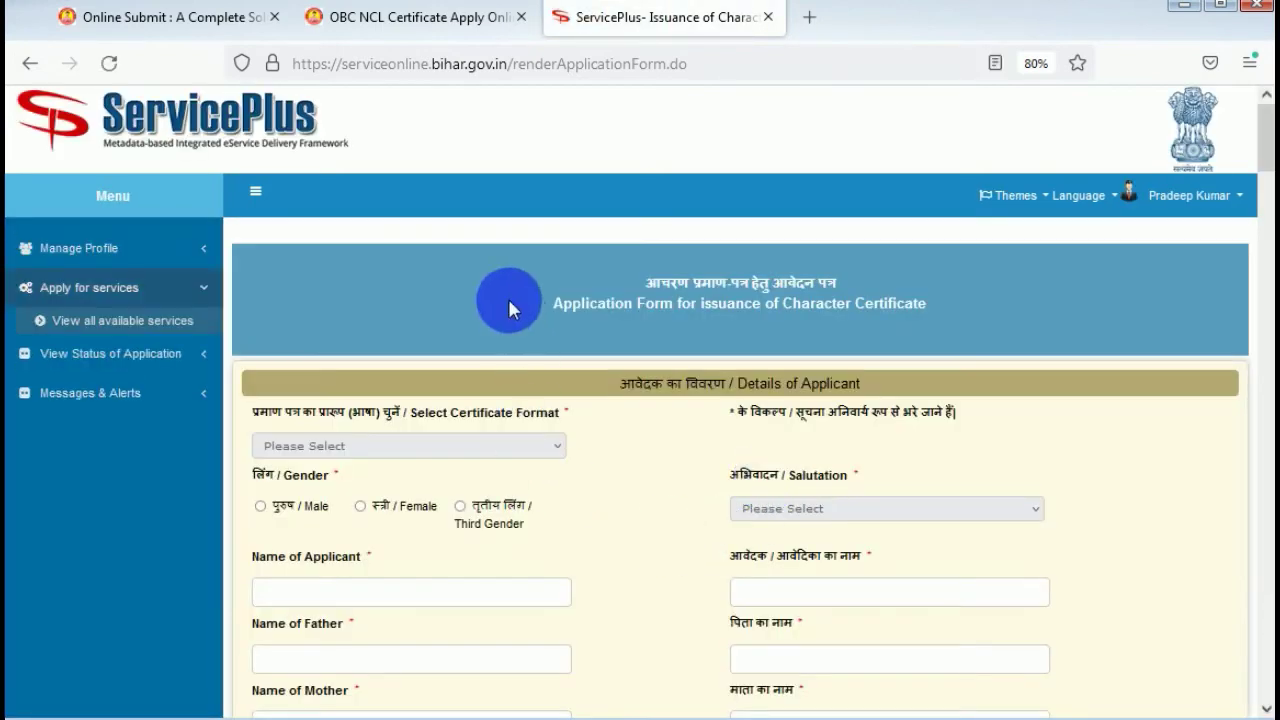
Mark the applicant's gender as Male on the Character Certificate form.
{"action": "scroll", "coordinate": [476, 245], "scroll_direction": "down", "scroll_amount": 2}
{"action": "scroll", "coordinate": [476, 245], "scroll_direction": "down", "scroll_amount": 2}
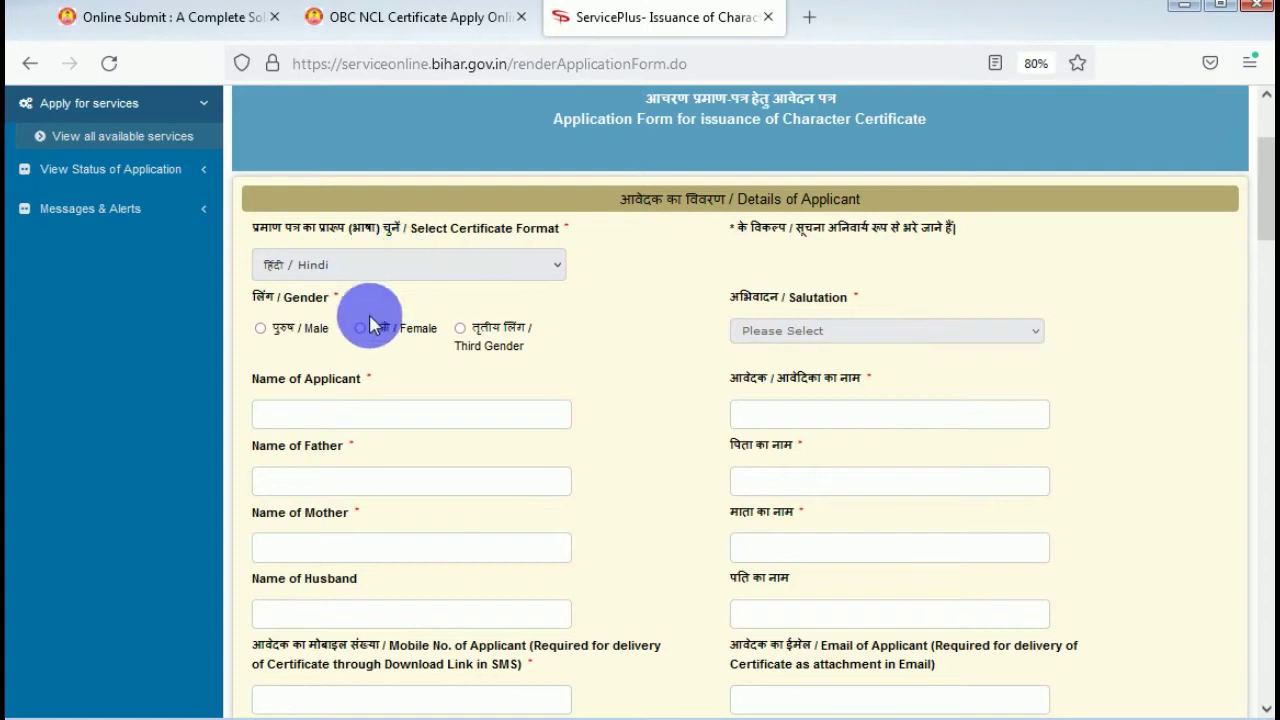
{"action": "left_click", "coordinate": [291, 330]}
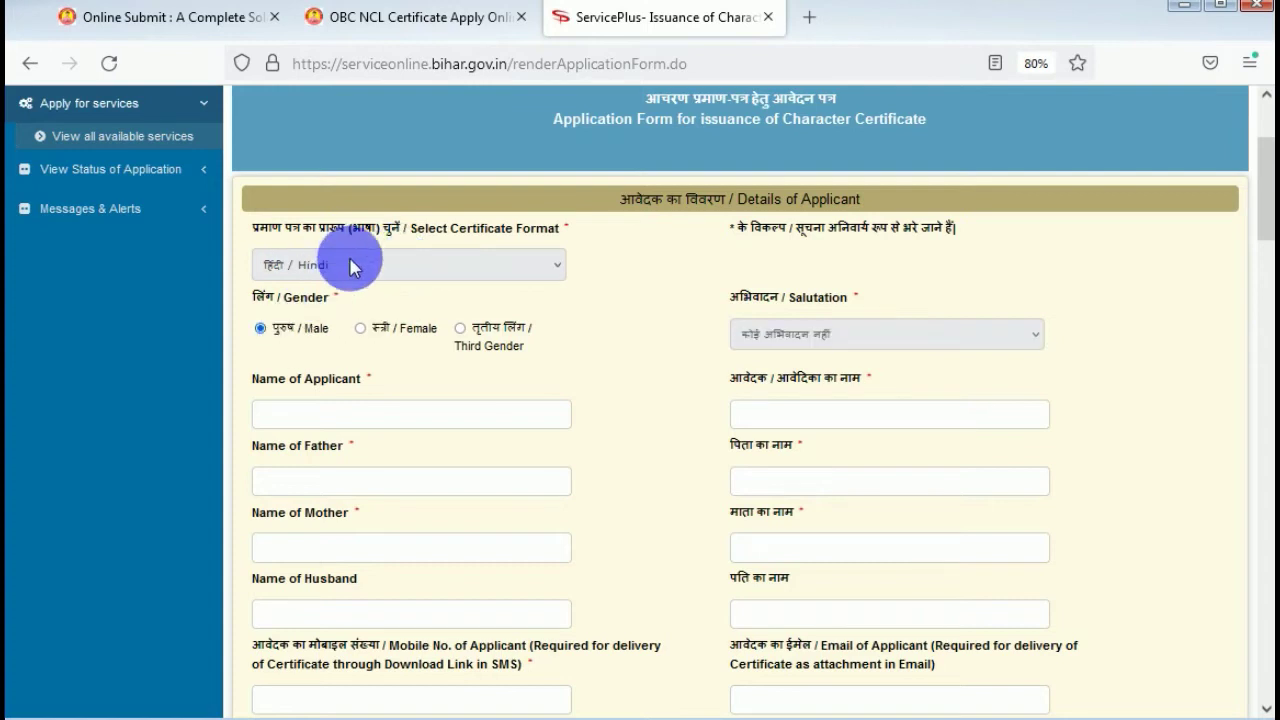
{"action": "scroll", "coordinate": [337, 306], "scroll_direction": "down", "scroll_amount": 2}
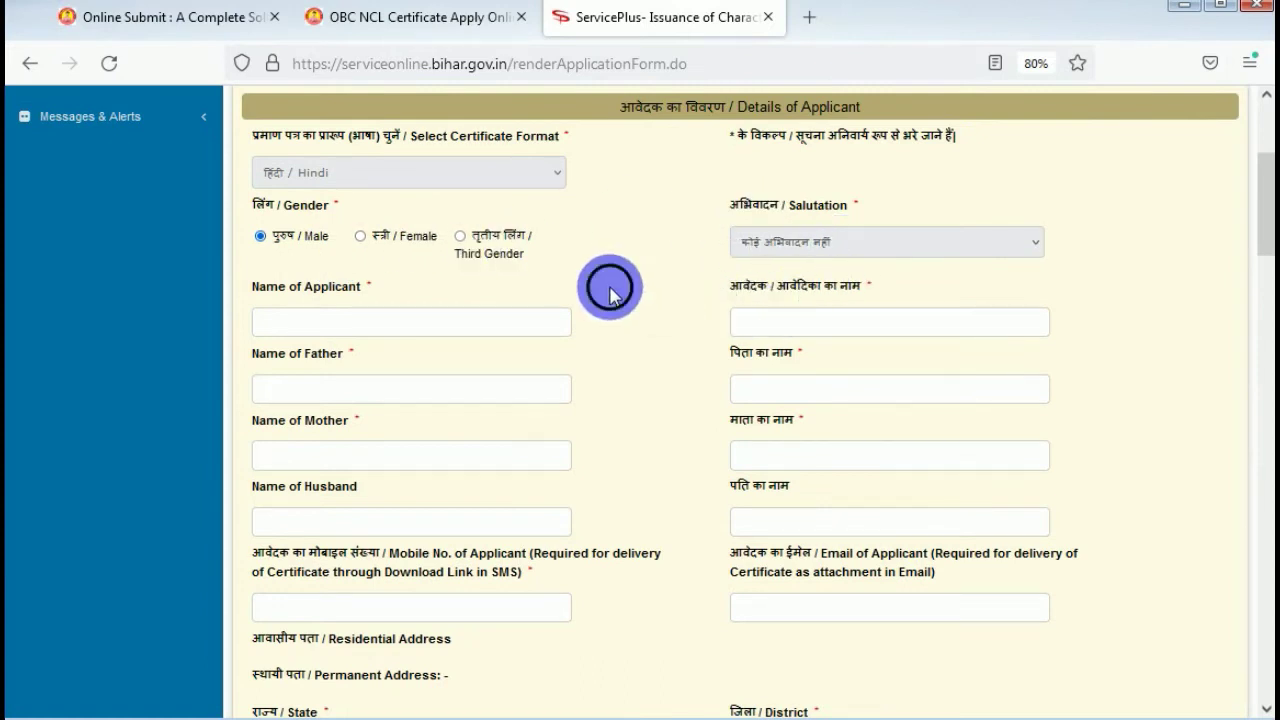
Begin entering the applicant's name in the Name of Applicant field.
{"action": "left_click", "coordinate": [265, 321]}
{"action": "scroll", "coordinate": [400, 260], "scroll_direction": "down", "scroll_amount": 2}
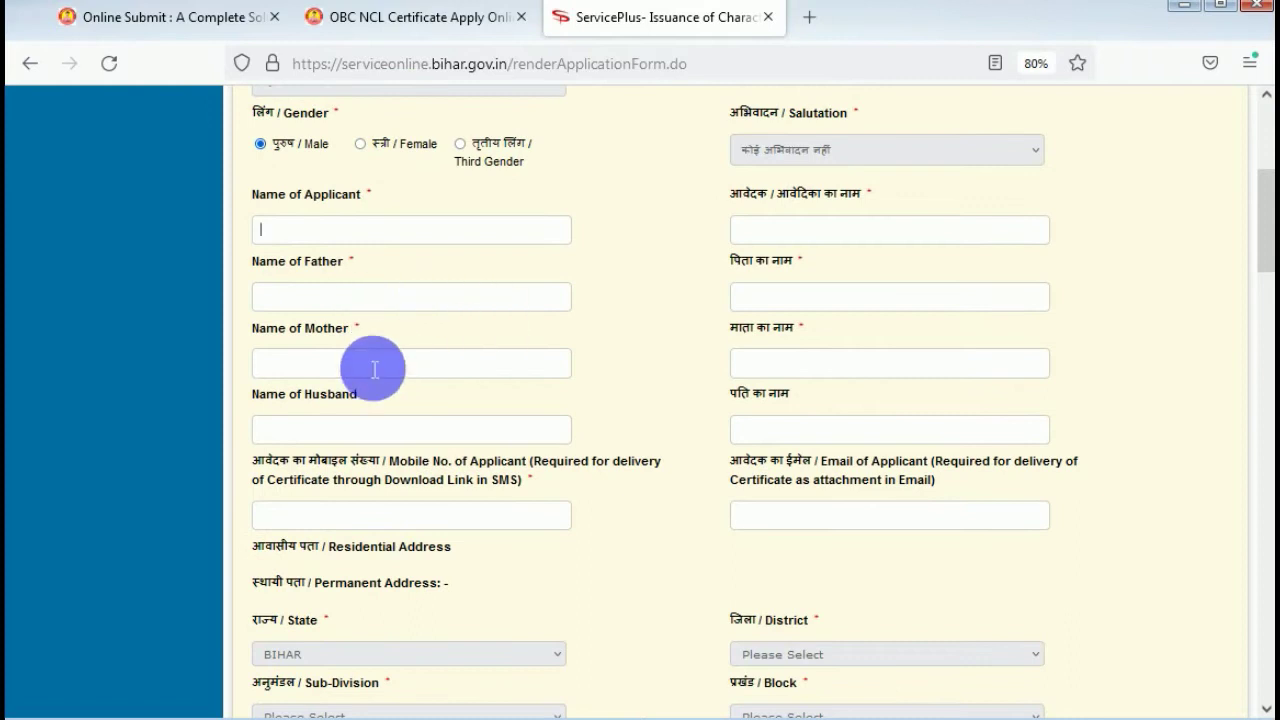
{"action": "scroll", "coordinate": [429, 426], "scroll_direction": "down", "scroll_amount": 2}
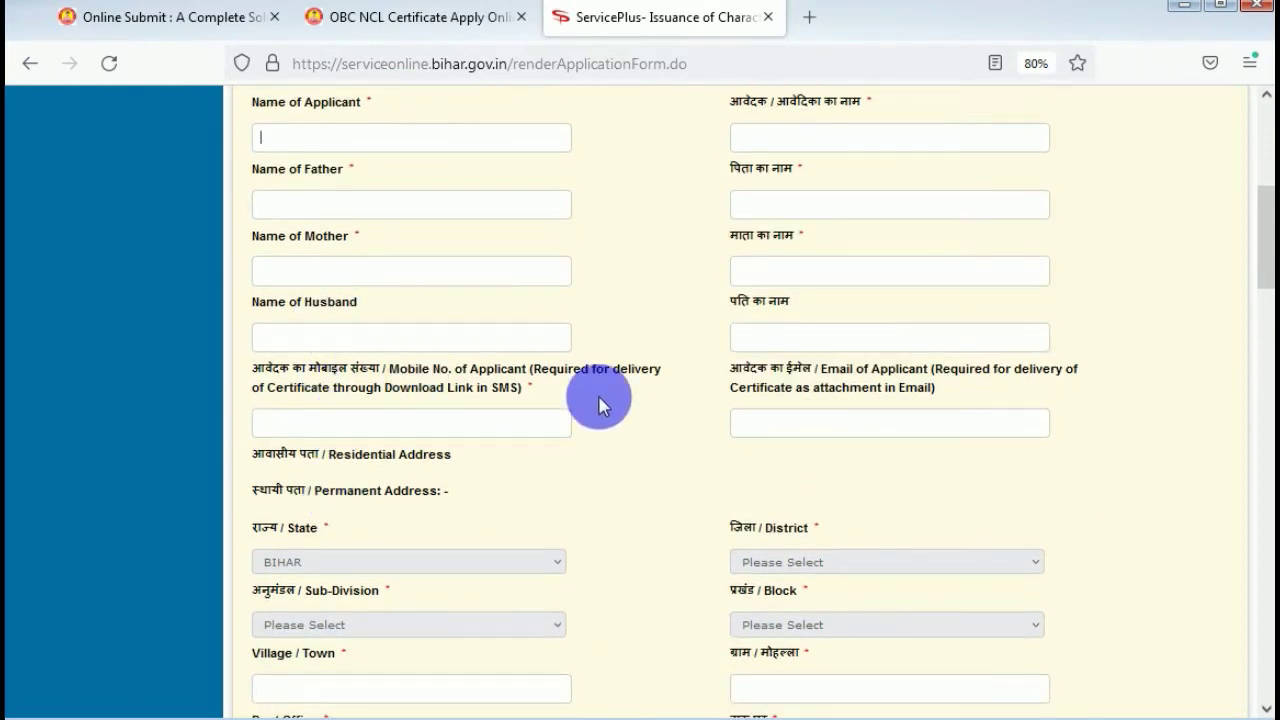
{"action": "scroll", "coordinate": [600, 400], "scroll_direction": "down", "scroll_amount": 6}
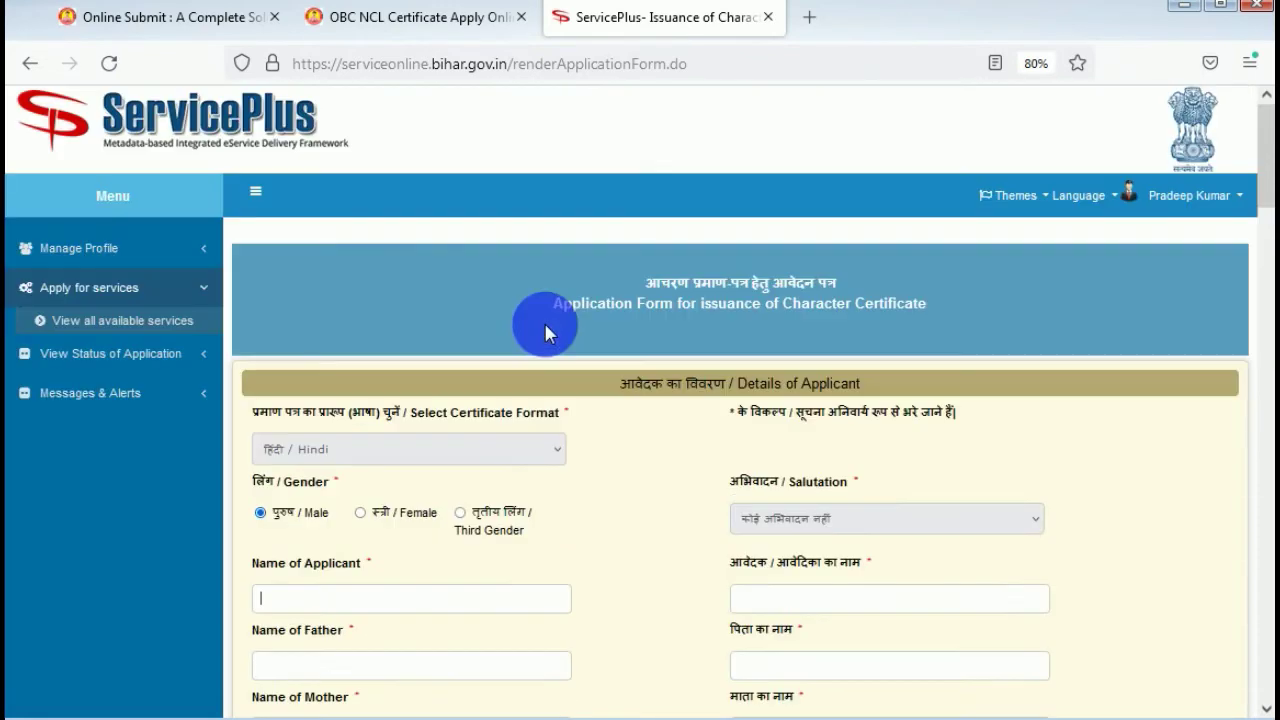
{"action": "scroll", "coordinate": [544, 321], "scroll_direction": "down", "scroll_amount": 4}
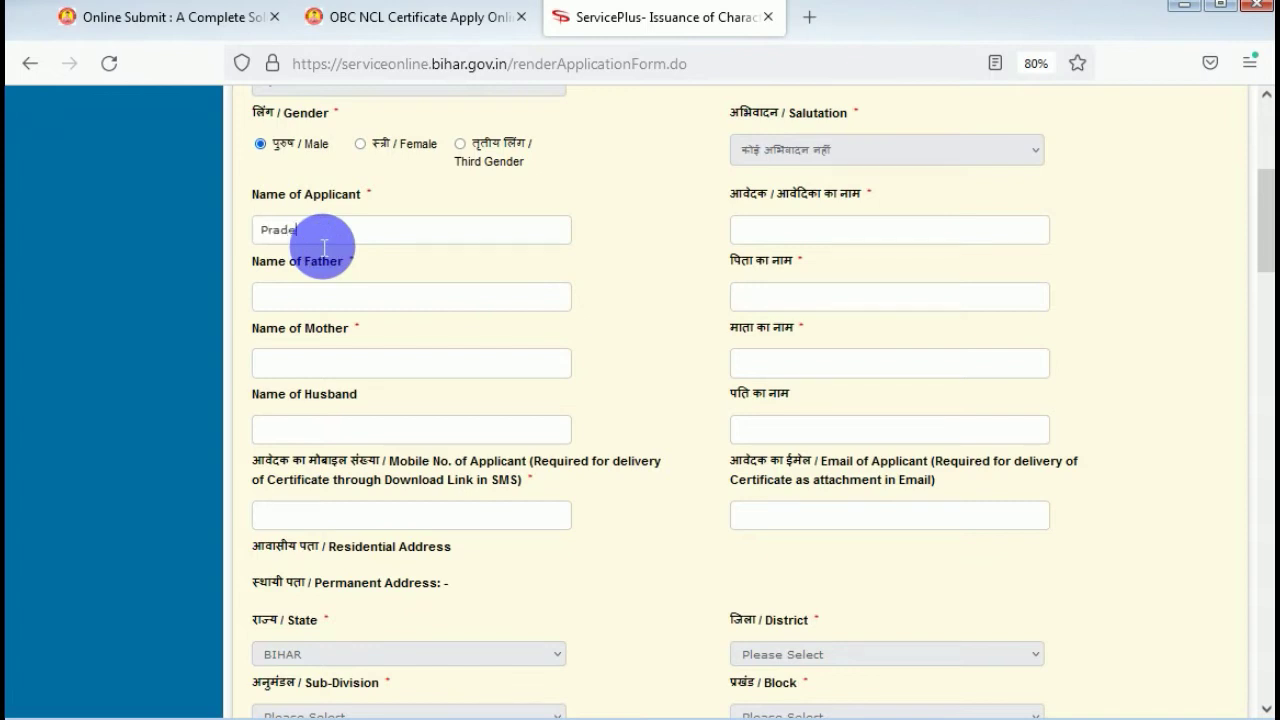
Finish the applicant's name and clear and retype the father's name correctly.
{"action": "type", "text": "Kum"}
{"action": "key", "text": "BackSpace"}
{"action": "key", "text": "BackSpace"}
{"action": "key", "text": "BackSpace"}
{"action": "key", "text": "BackSpace"}
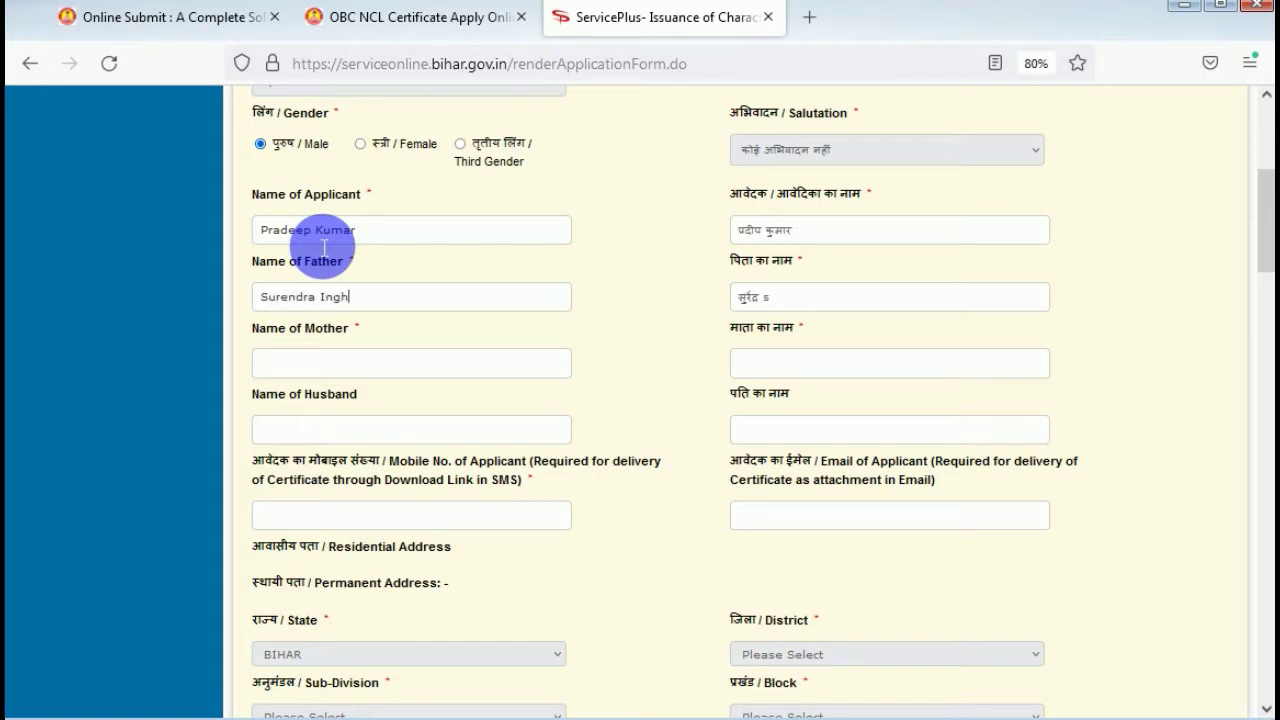
{"action": "key", "text": "ctrl+a"}
{"action": "key", "text": "BackSpace"}
{"action": "key", "text": "ctrl+a"}
{"action": "key", "text": "BackSpace"}
Enter the mother's name and the applicant's mobile number.
{"action": "scroll", "coordinate": [414, 257], "scroll_direction": "down", "scroll_amount": 2}
{"action": "left_click", "coordinate": [343, 285]}
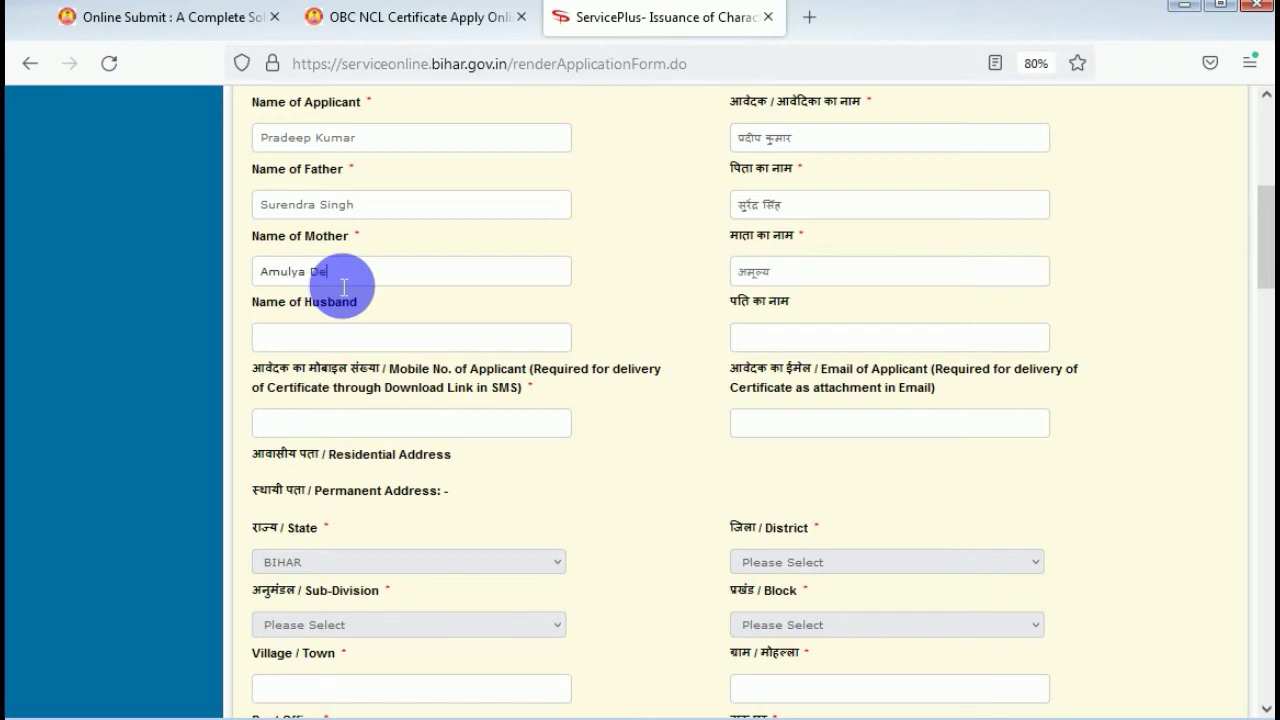
{"action": "scroll", "coordinate": [335, 287], "scroll_direction": "down", "scroll_amount": 2}
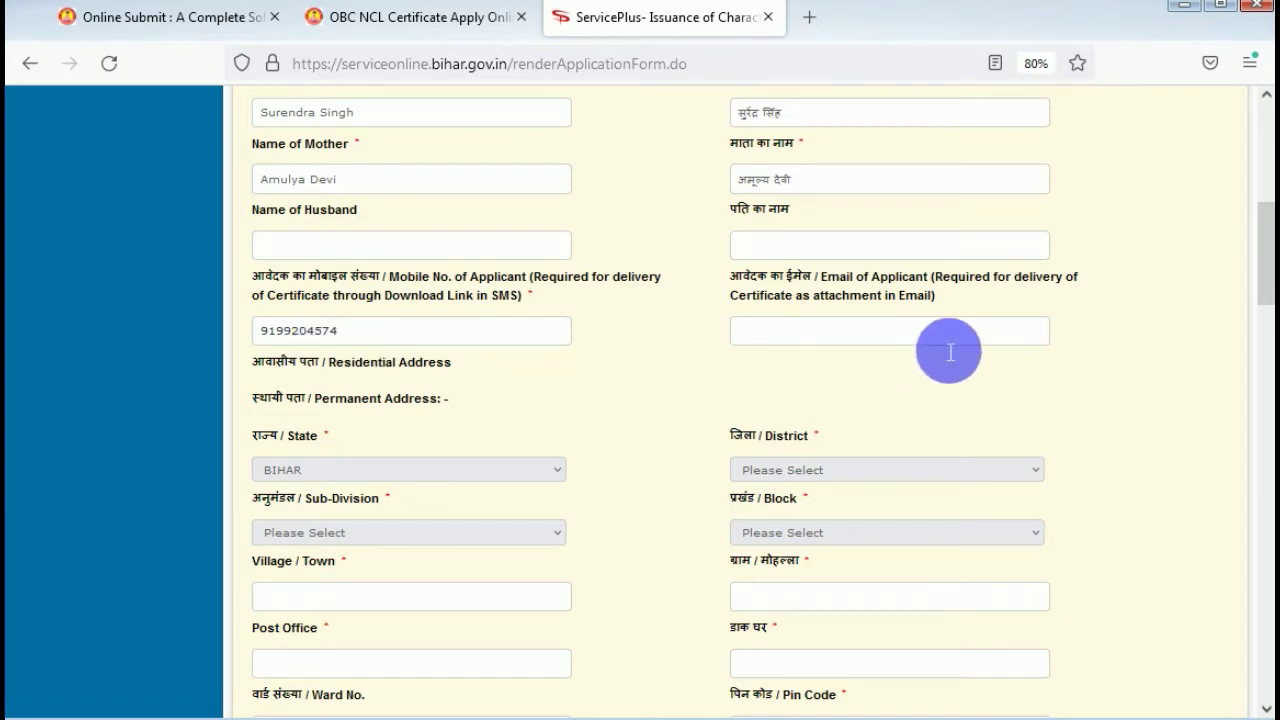
{"action": "scroll", "coordinate": [570, 360], "scroll_direction": "down", "scroll_amount": 2}
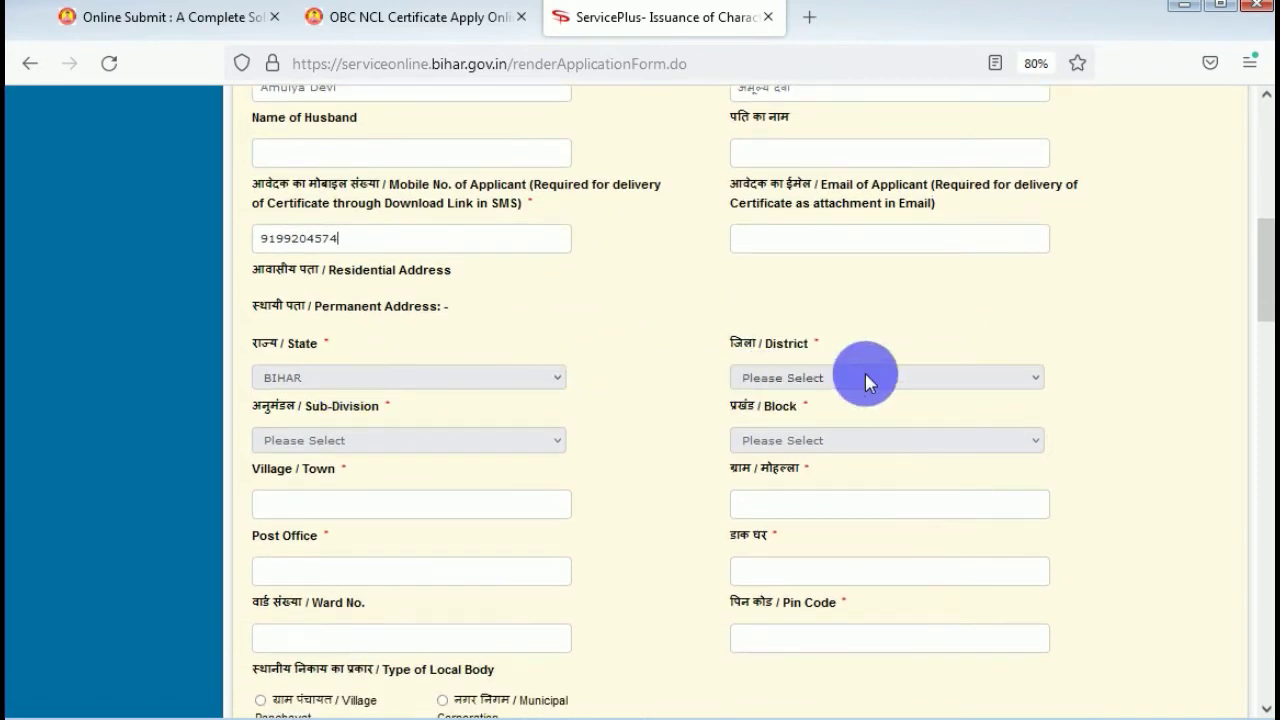
Choose the district and block, then enter the village and post office names.
{"action": "left_click", "coordinate": [866, 375]}
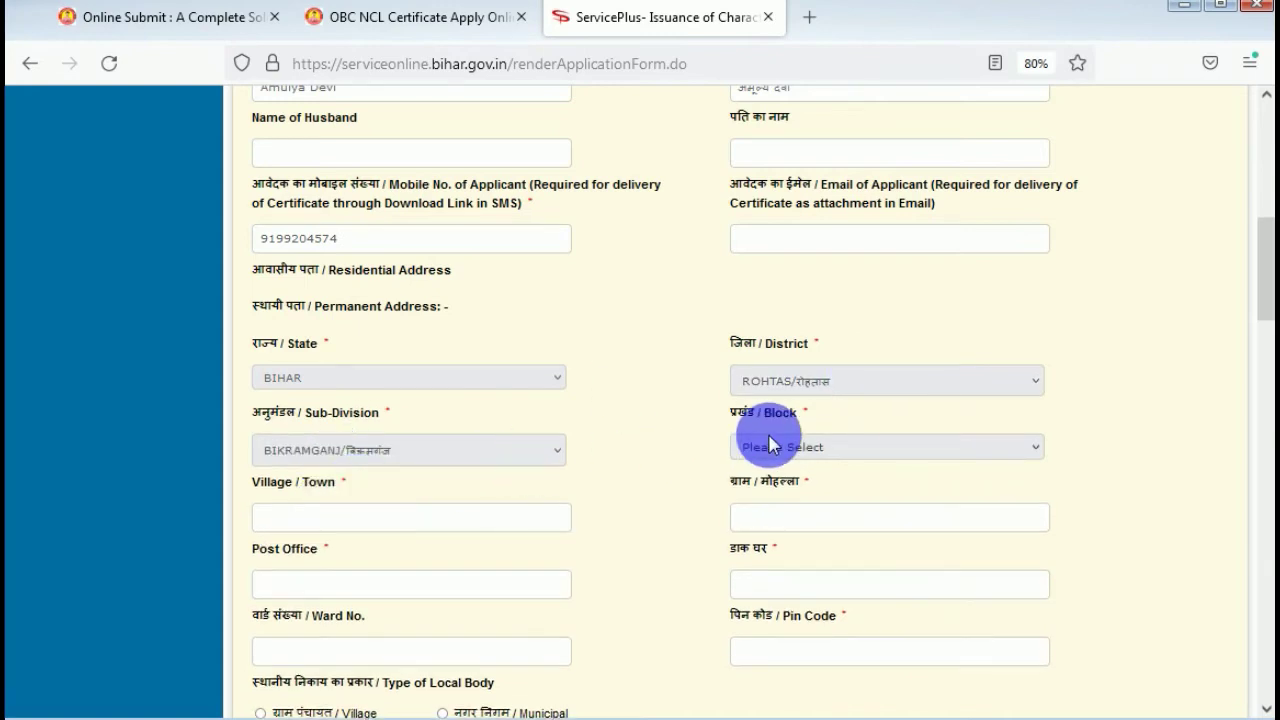
{"action": "scroll", "coordinate": [429, 391], "scroll_direction": "down", "scroll_amount": 3}
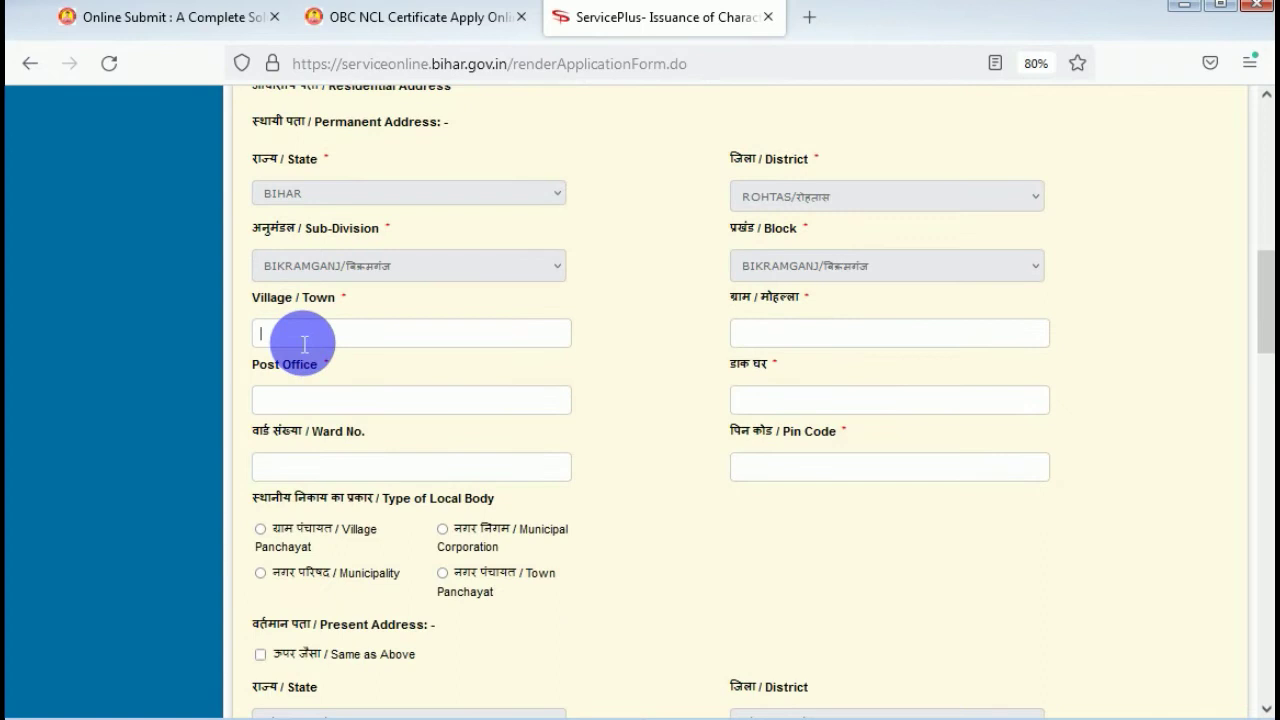
{"action": "left_click", "coordinate": [304, 343]}
{"action": "type", "text": "parariya"}
{"action": "key", "text": "Tab"}
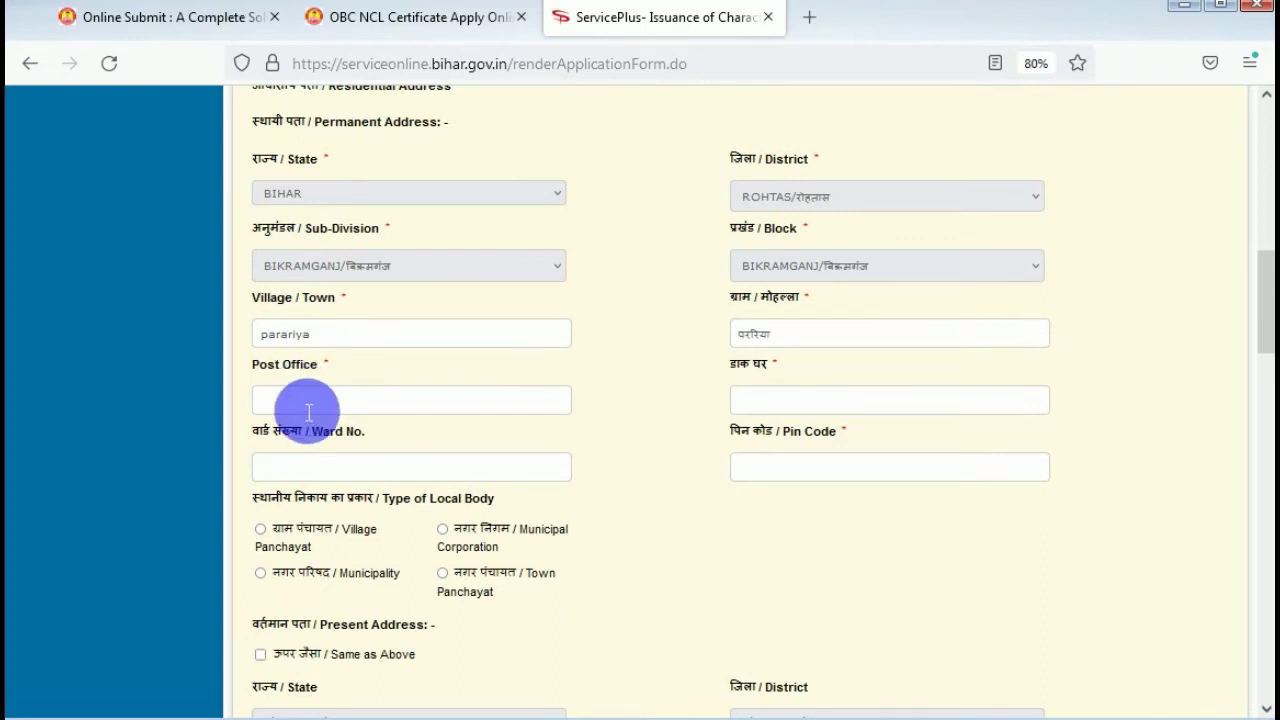
{"action": "type", "text": "bikramganj"}
{"action": "scroll", "coordinate": [310, 405], "scroll_direction": "down", "scroll_amount": 2}
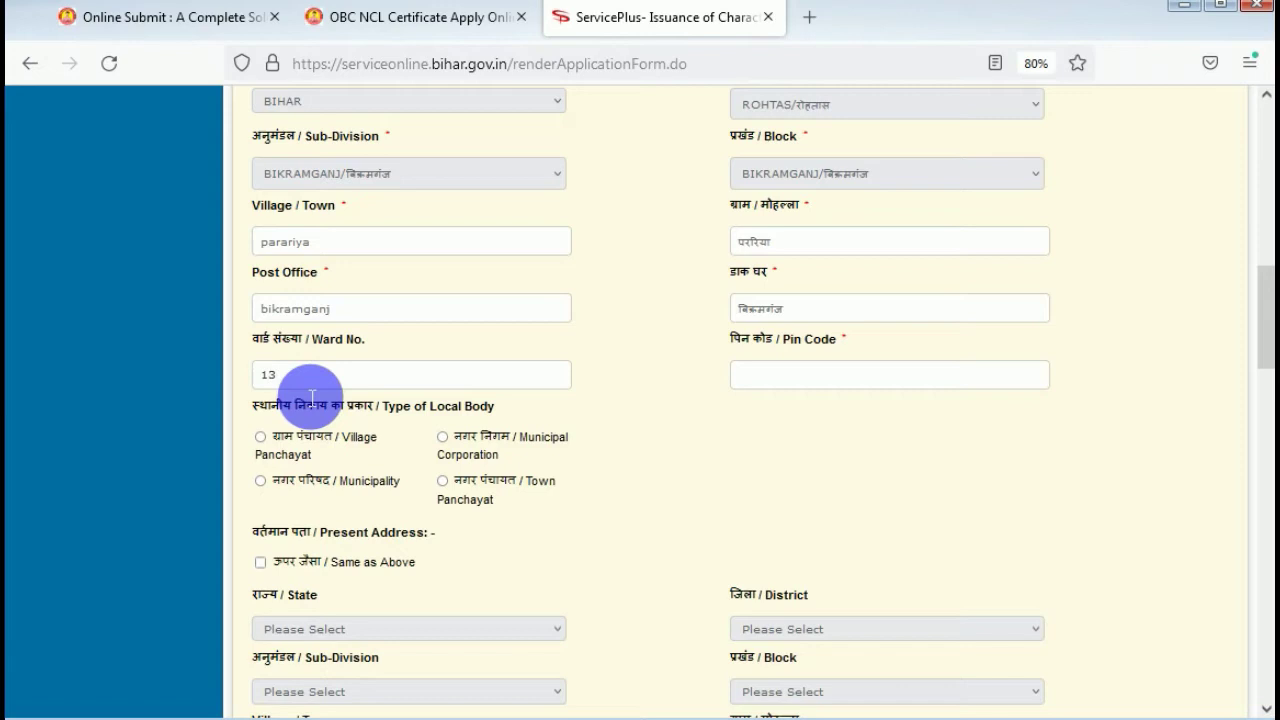
Enter the pin code, choose Village Panchayat and its panchayat, and tick Same as Above.
{"action": "left_click", "coordinate": [851, 388]}
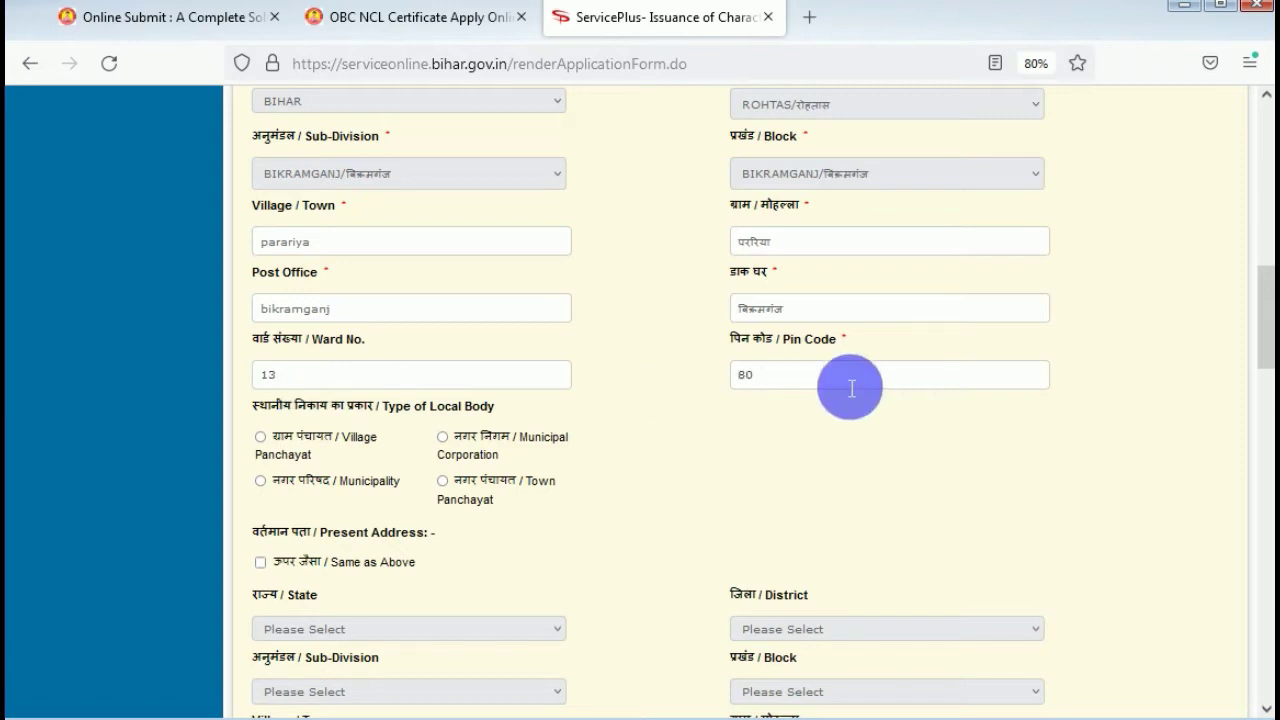
{"action": "scroll", "coordinate": [851, 388], "scroll_direction": "down", "scroll_amount": 2}
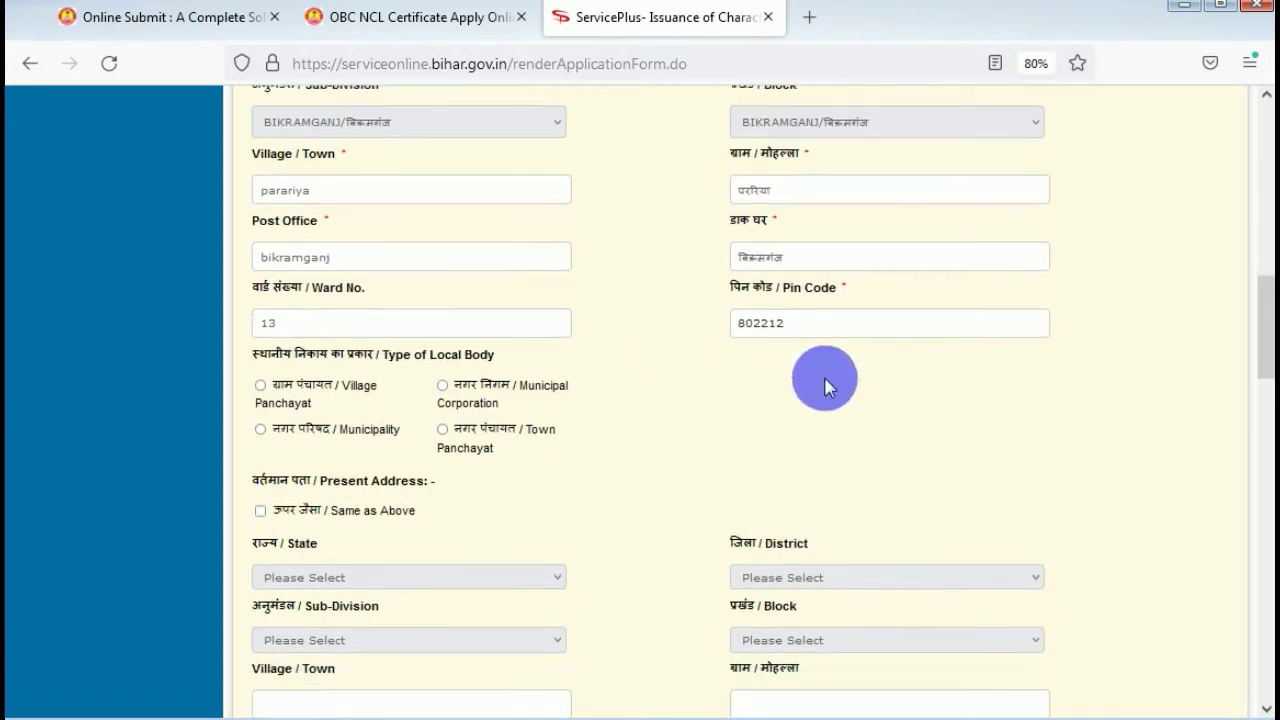
{"action": "left_click", "coordinate": [261, 339]}
{"action": "scroll", "coordinate": [323, 390], "scroll_direction": "down", "scroll_amount": 3}
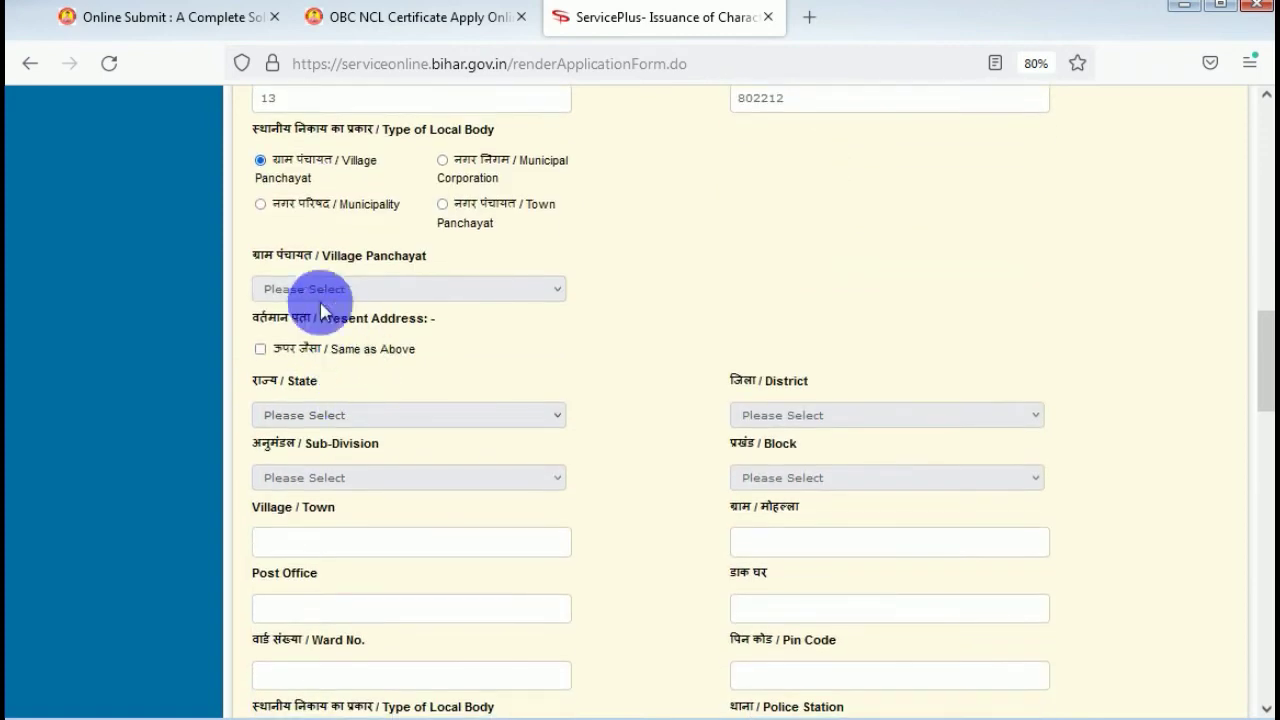
{"action": "left_click", "coordinate": [323, 543]}
{"action": "left_click", "coordinate": [303, 366]}
{"action": "scroll", "coordinate": [691, 363], "scroll_direction": "down", "scroll_amount": 8}
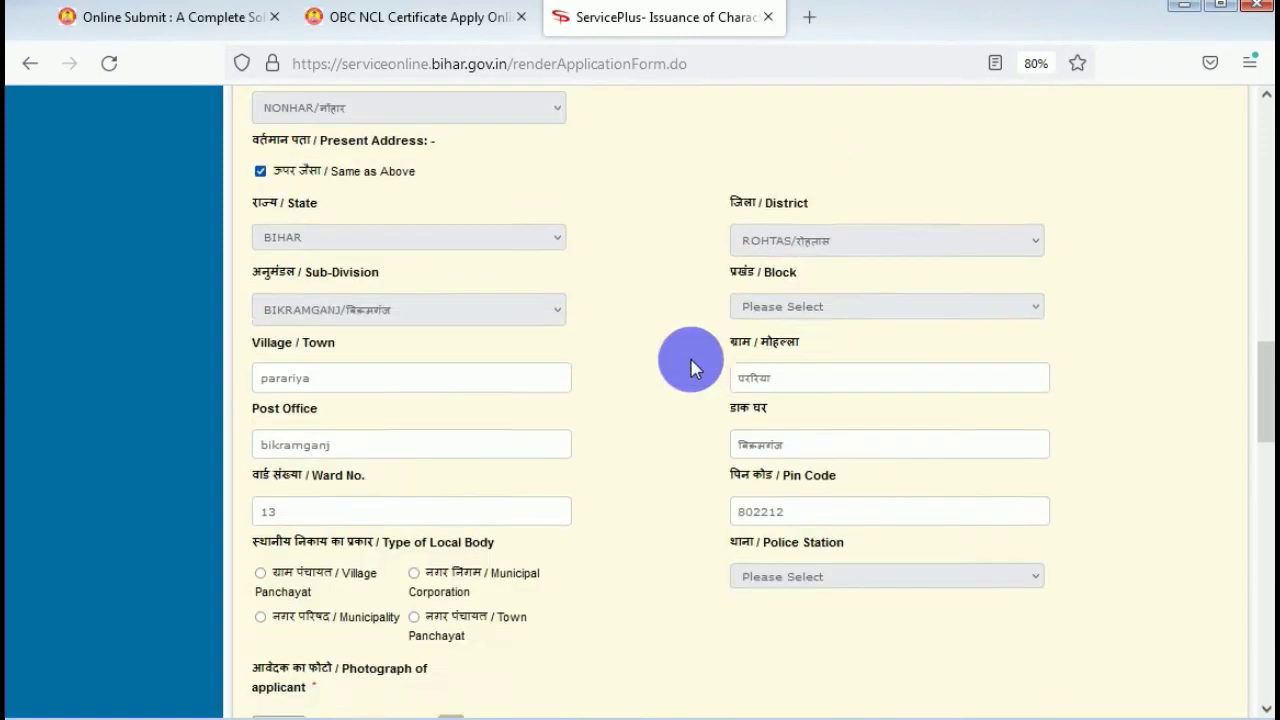
{"action": "left_click", "coordinate": [383, 424]}
{"action": "left_click", "coordinate": [323, 449]}
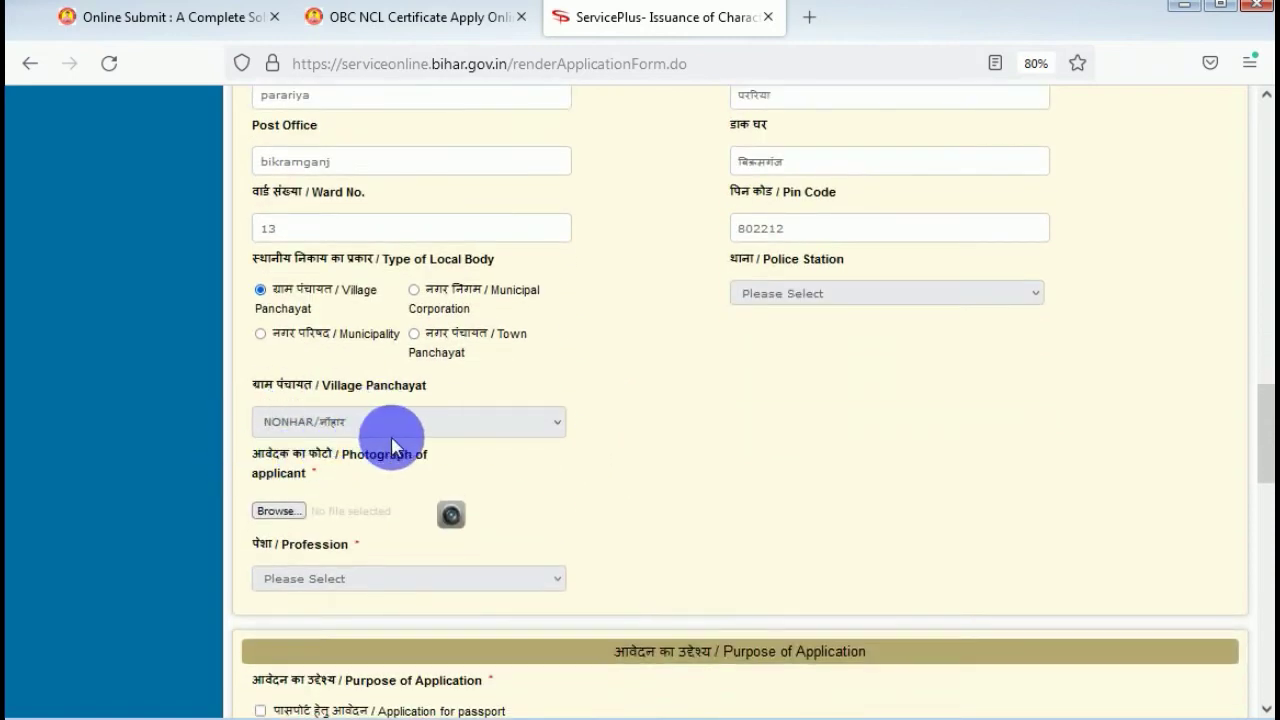
Upload the applicant's photograph and set Profession to छात्र / Student.
{"action": "left_click", "coordinate": [295, 512]}
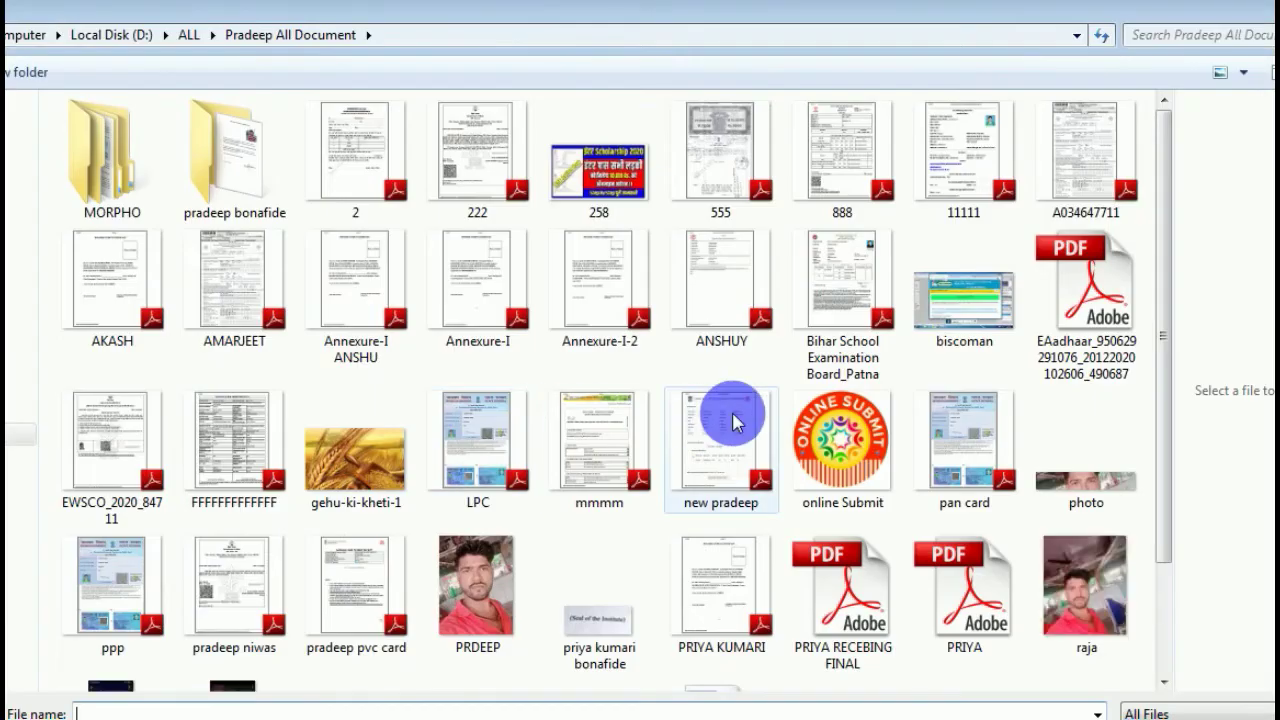
{"action": "double_click", "coordinate": [455, 585]}
{"action": "scroll", "coordinate": [686, 351], "scroll_direction": "down", "scroll_amount": 5}
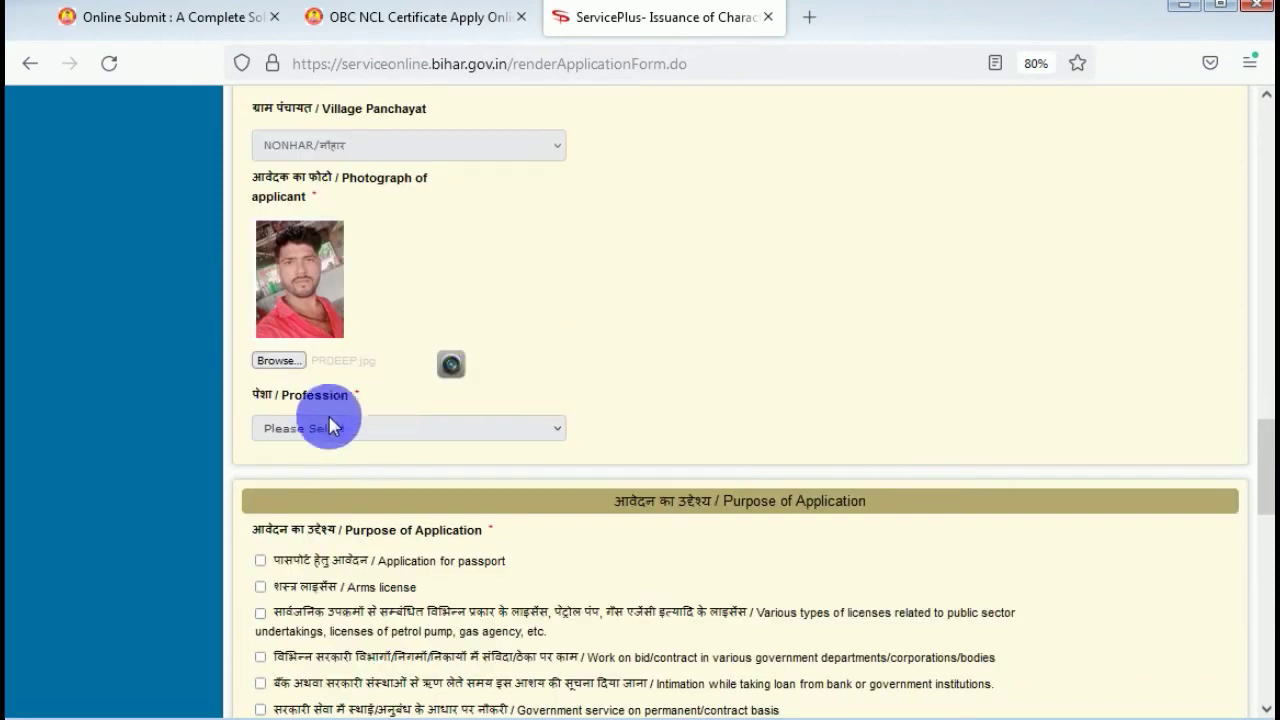
{"action": "left_click", "coordinate": [323, 468]}
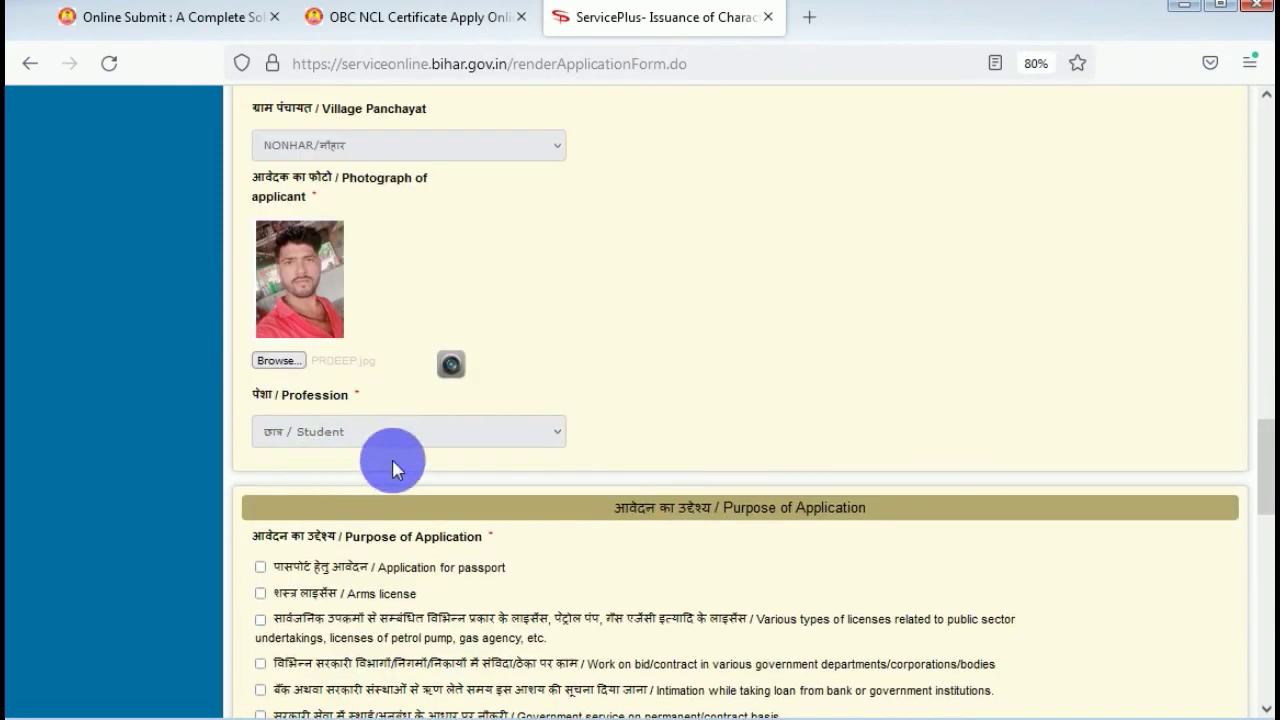
{"action": "scroll", "coordinate": [754, 433], "scroll_direction": "down", "scroll_amount": 5}
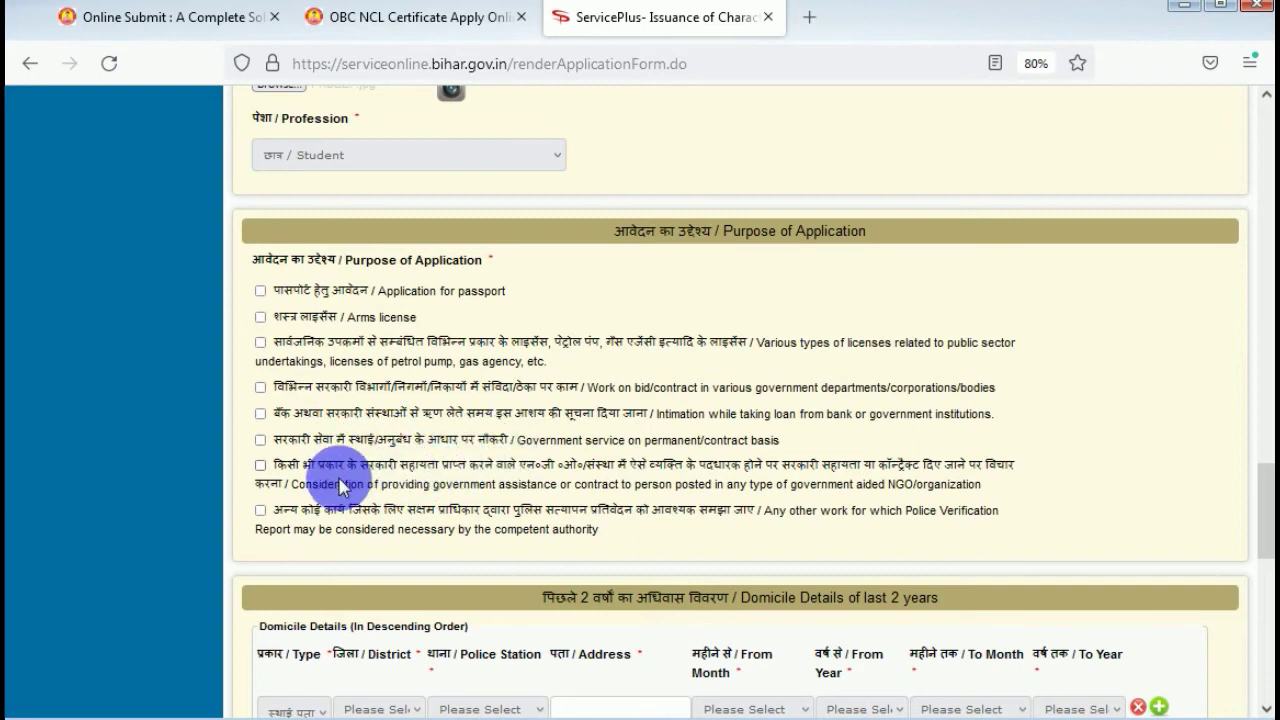
Tick the 'Any other work' purpose and specify it as 'Form Apply New'.
{"action": "left_click", "coordinate": [260, 510]}
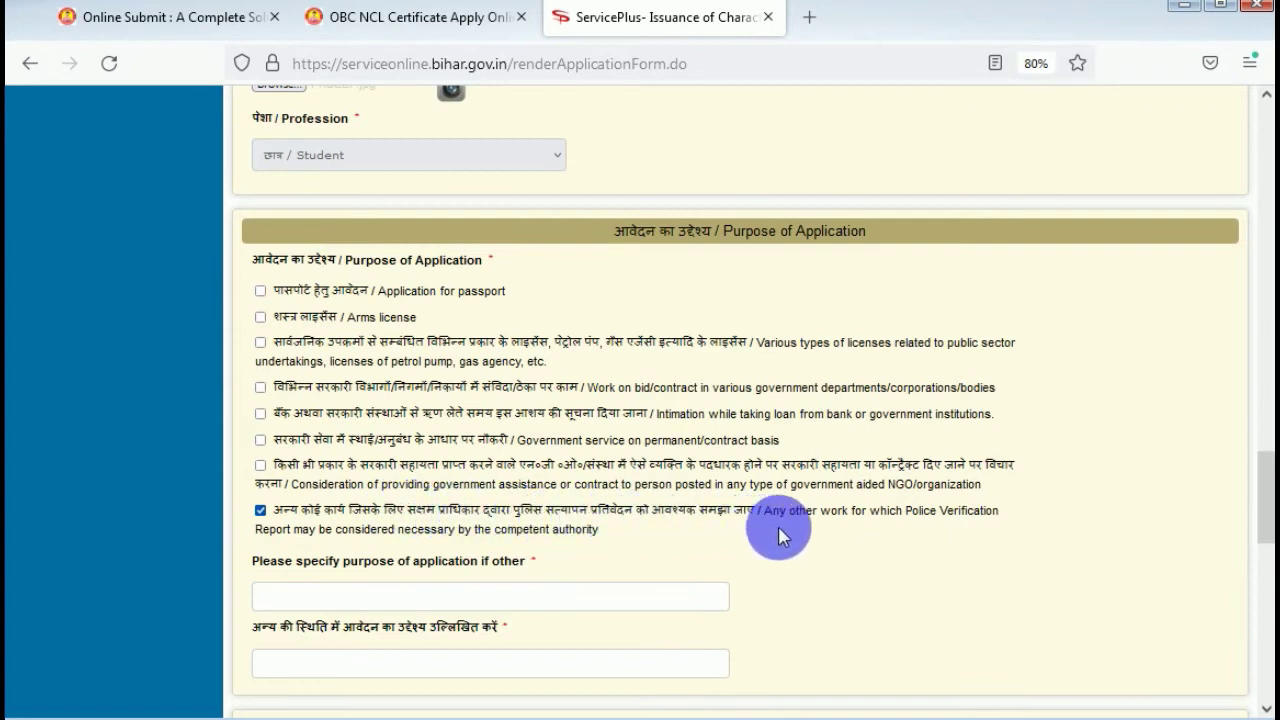
{"action": "scroll", "coordinate": [800, 560], "scroll_direction": "down", "scroll_amount": 2}
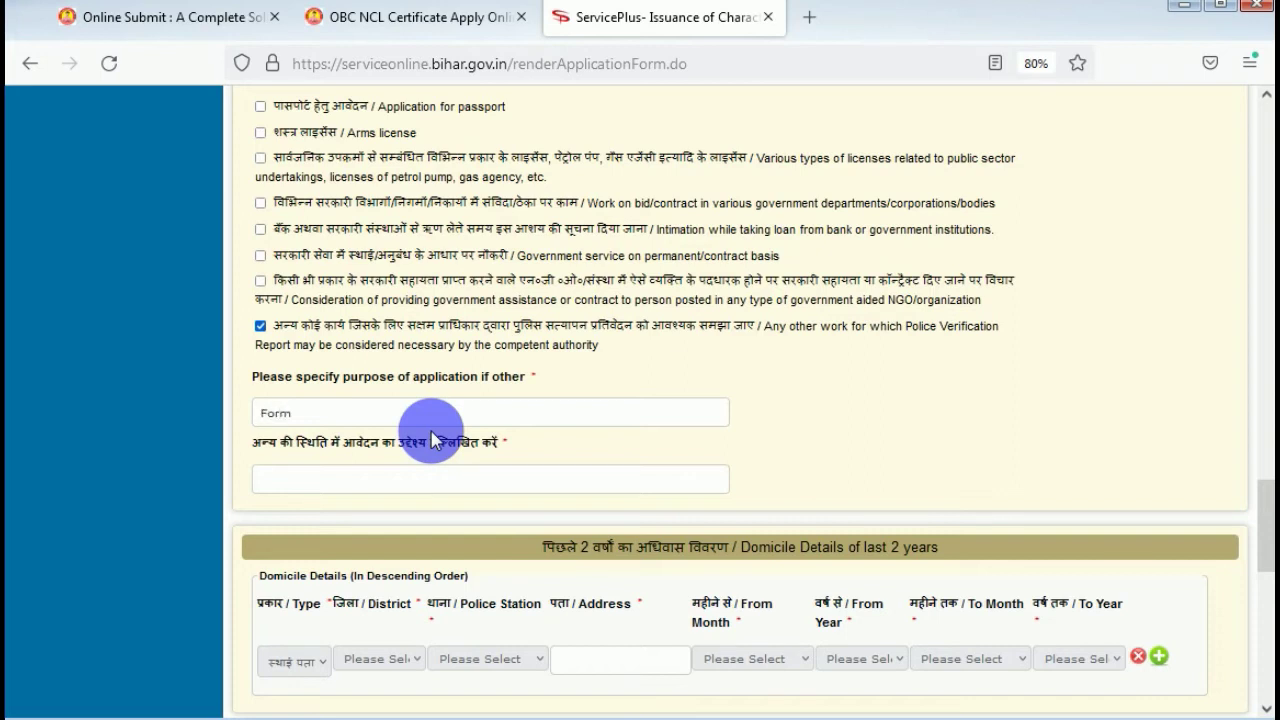
{"action": "type", "text": "New"}
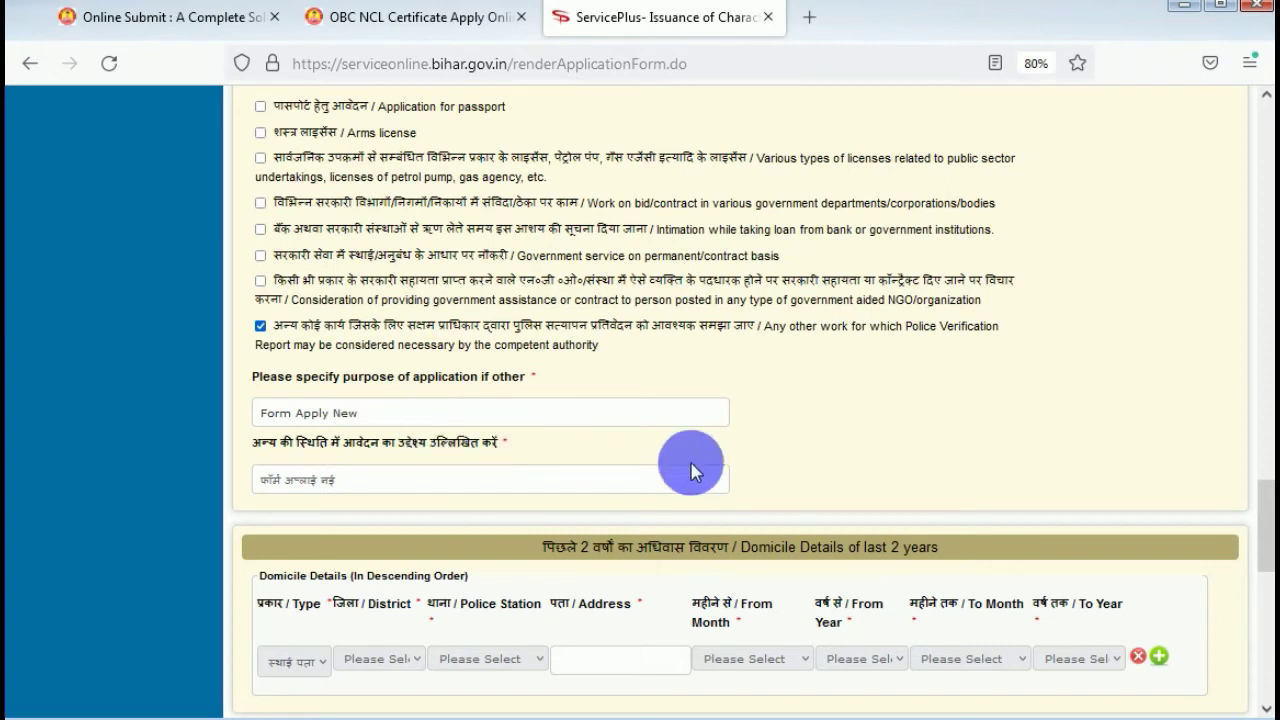
{"action": "scroll", "coordinate": [943, 444], "scroll_direction": "down", "scroll_amount": 3}
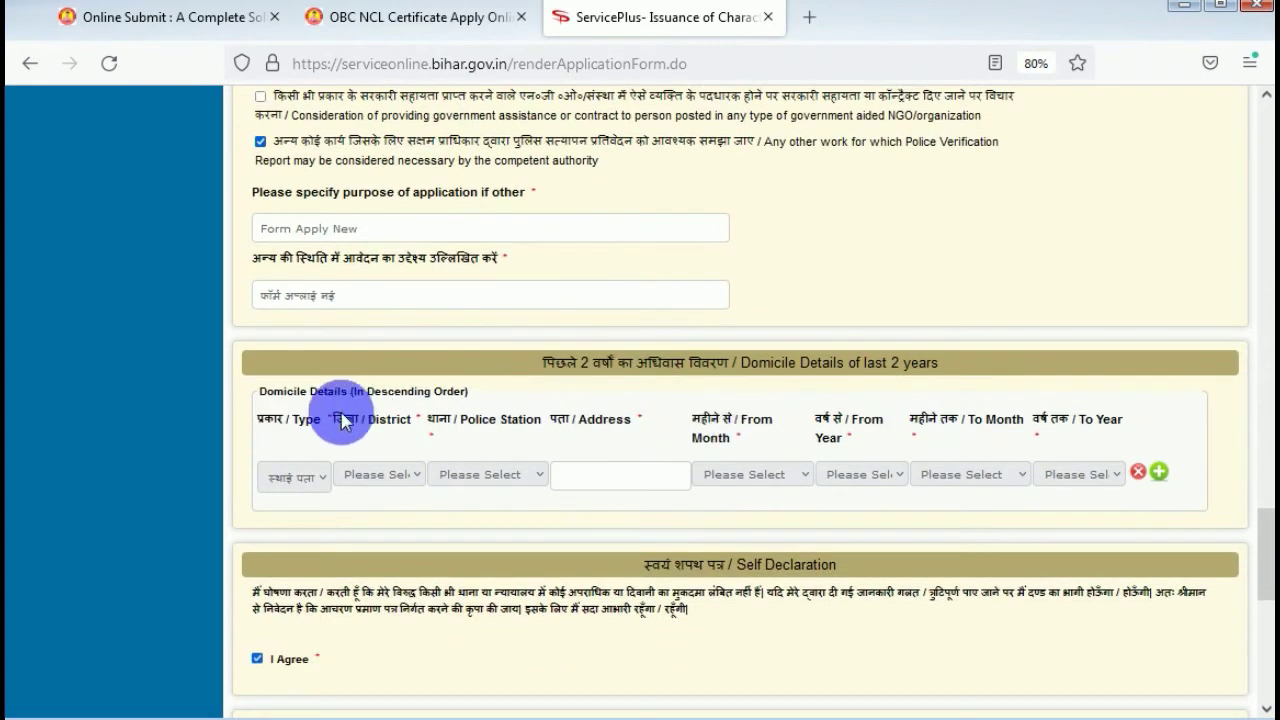
Set the domicile entry type to present address and enter the village and police-station address.
{"action": "left_click_drag", "start_coordinate": [541, 363], "coordinate": [963, 366]}
{"action": "left_click", "coordinate": [971, 300]}
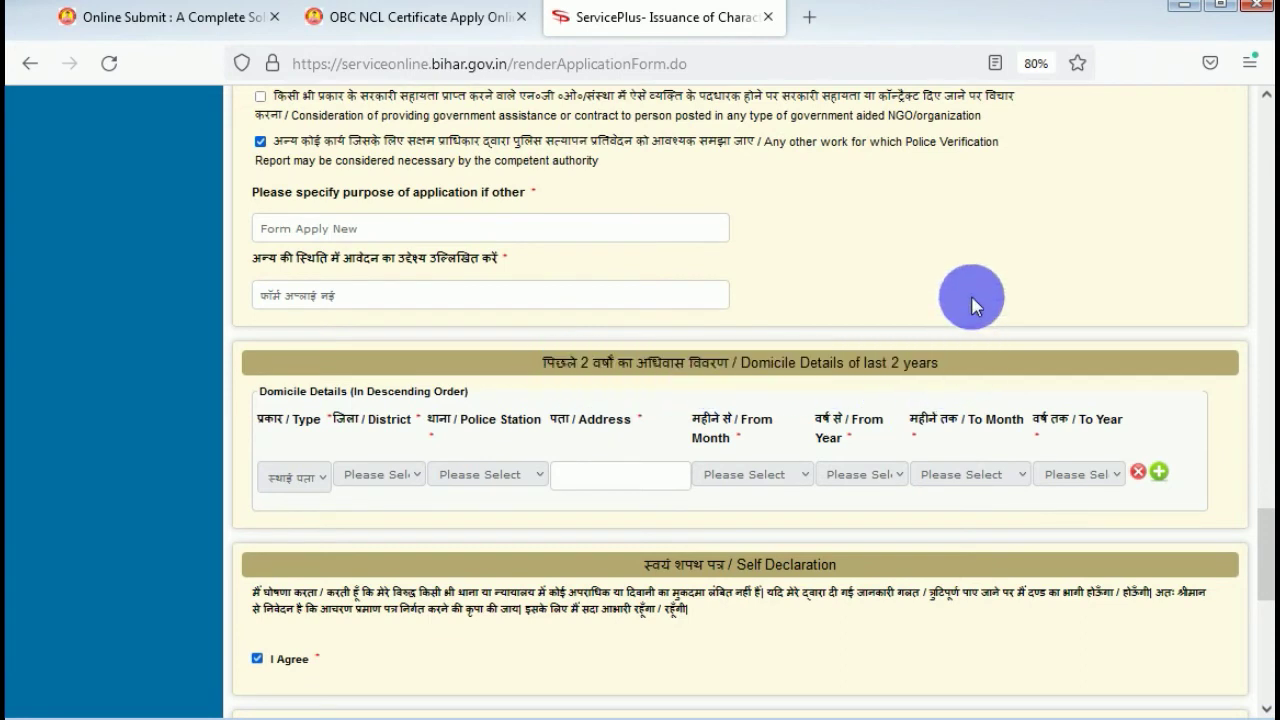
{"action": "scroll", "coordinate": [653, 411], "scroll_direction": "down", "scroll_amount": 3}
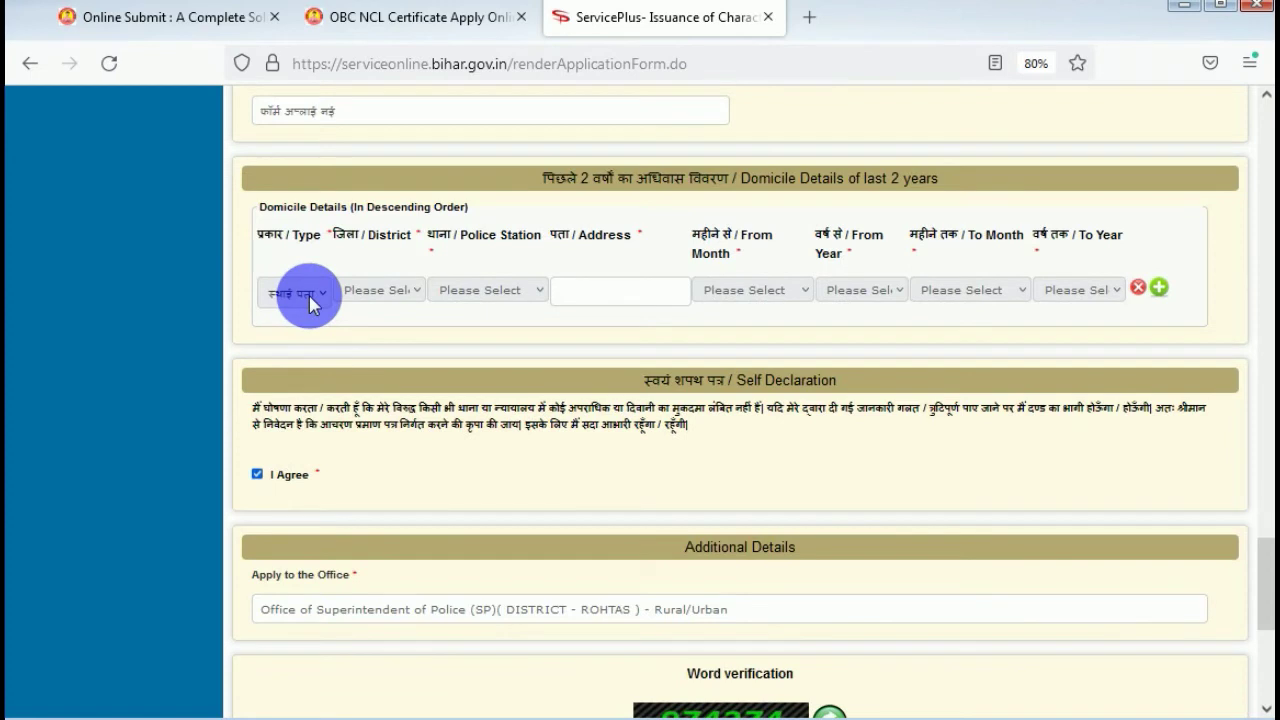
{"action": "left_click", "coordinate": [318, 350]}
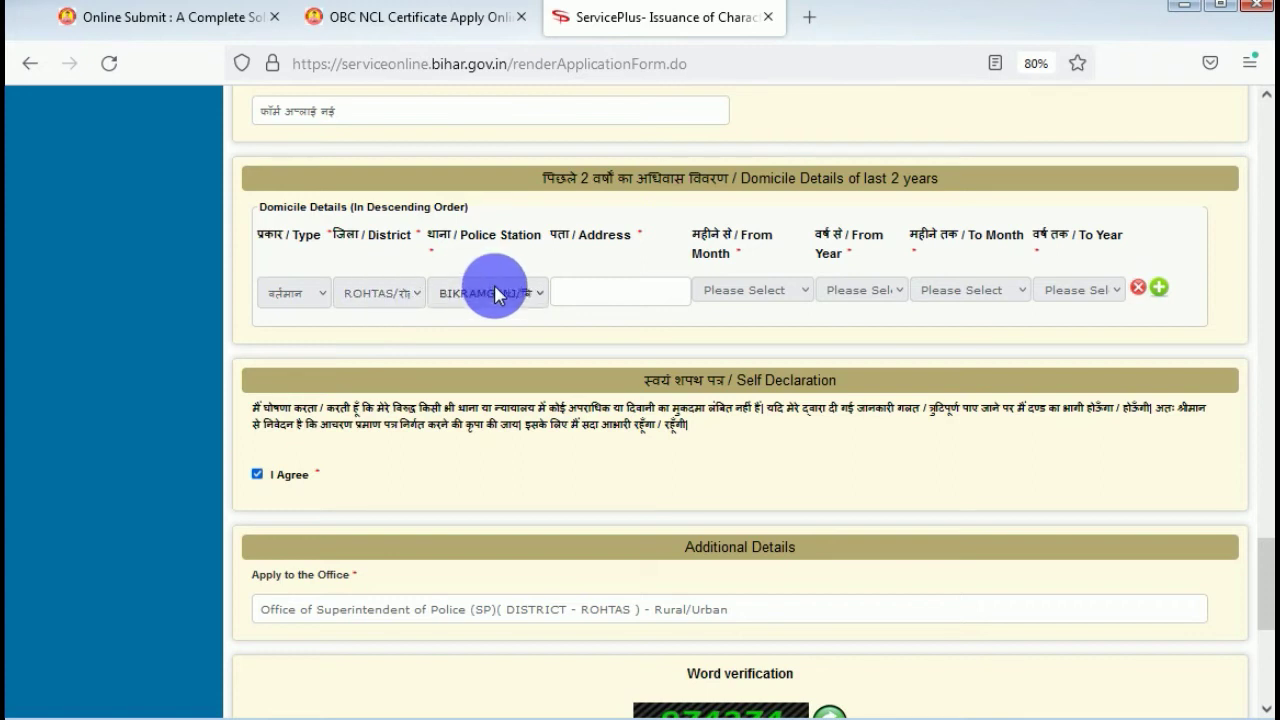
{"action": "left_click", "coordinate": [597, 300]}
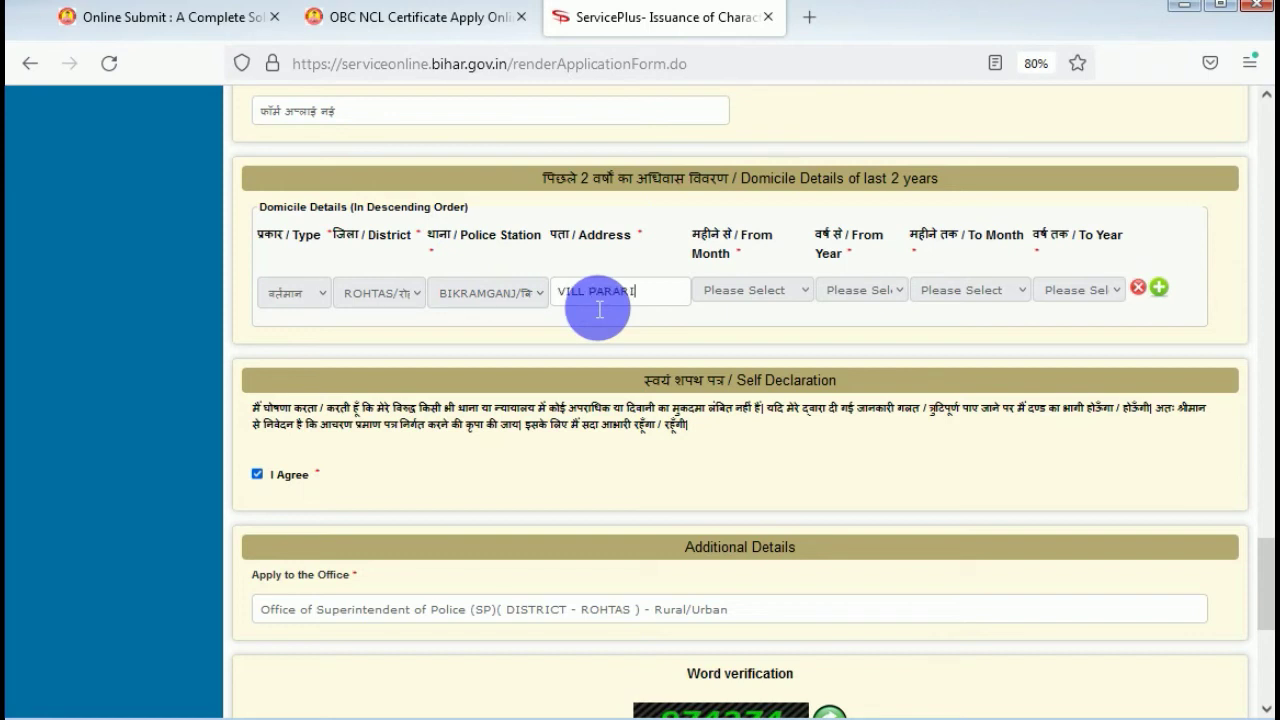
Set the residence period from January 2017 to 2022 and, after the alert, मार्च as the end month.
{"action": "left_click", "coordinate": [767, 293]}
{"action": "left_click", "coordinate": [766, 334]}
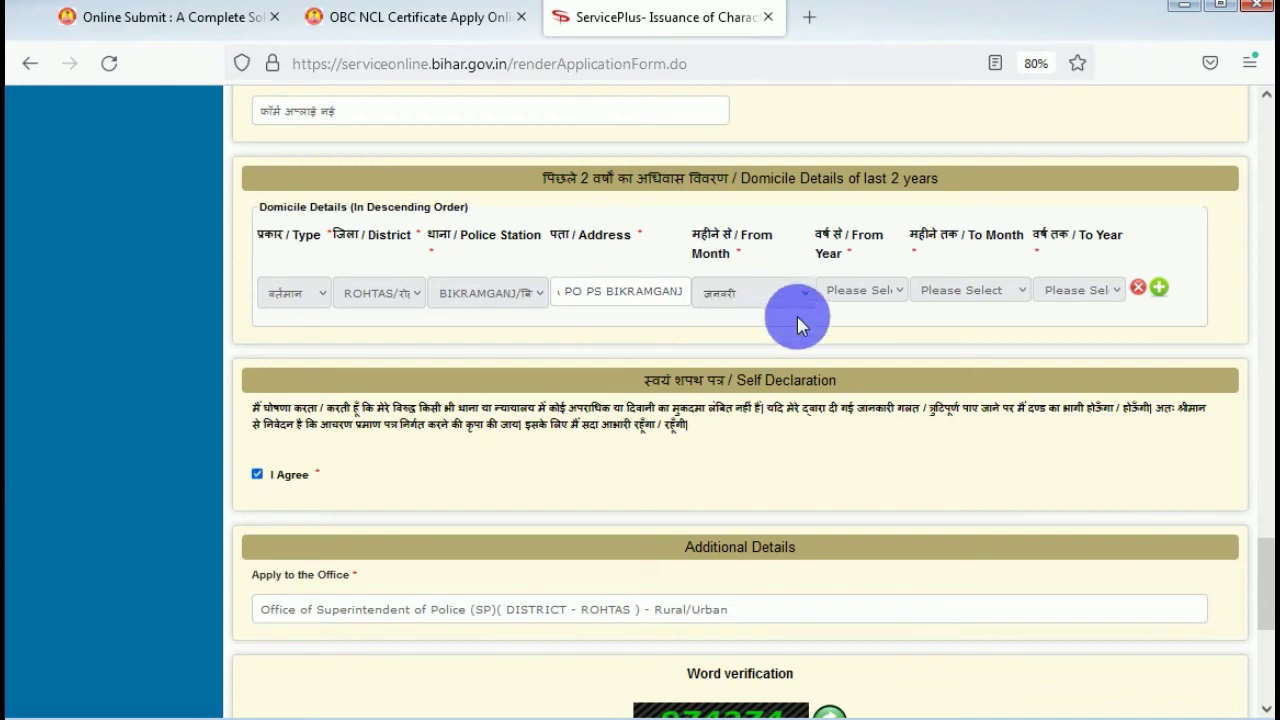
{"action": "left_click", "coordinate": [864, 296]}
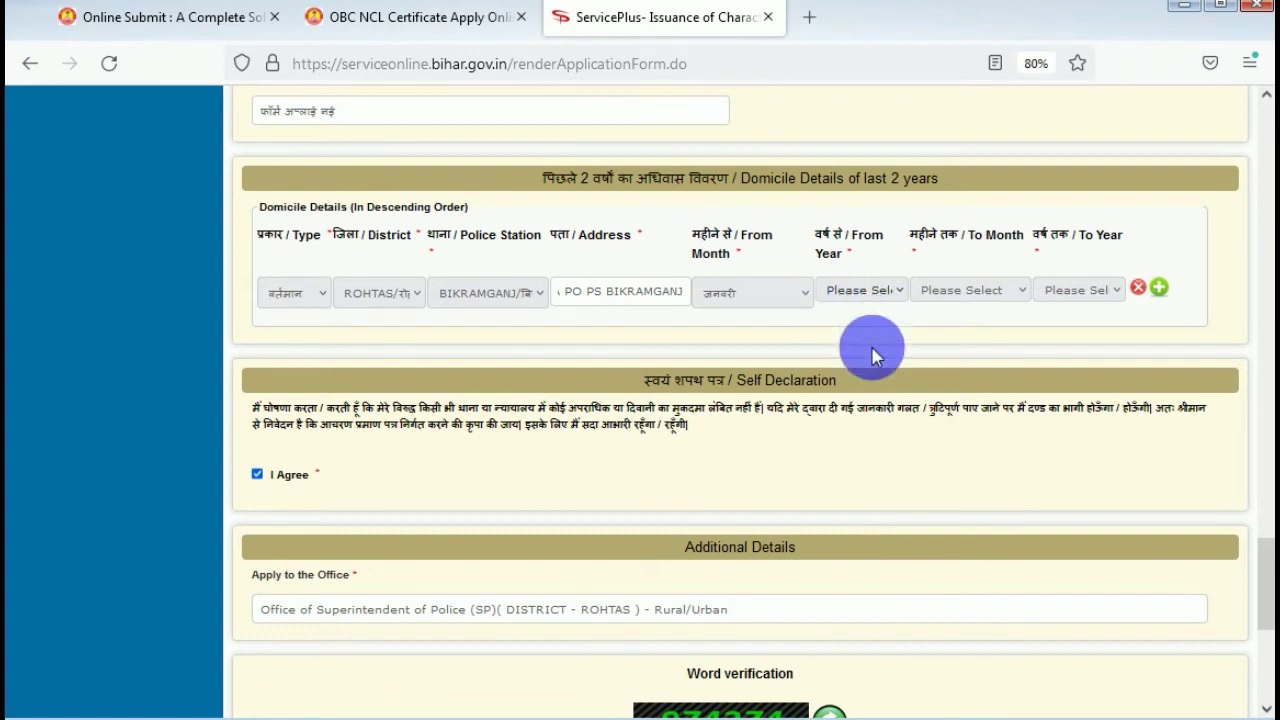
{"action": "left_click", "coordinate": [849, 334]}
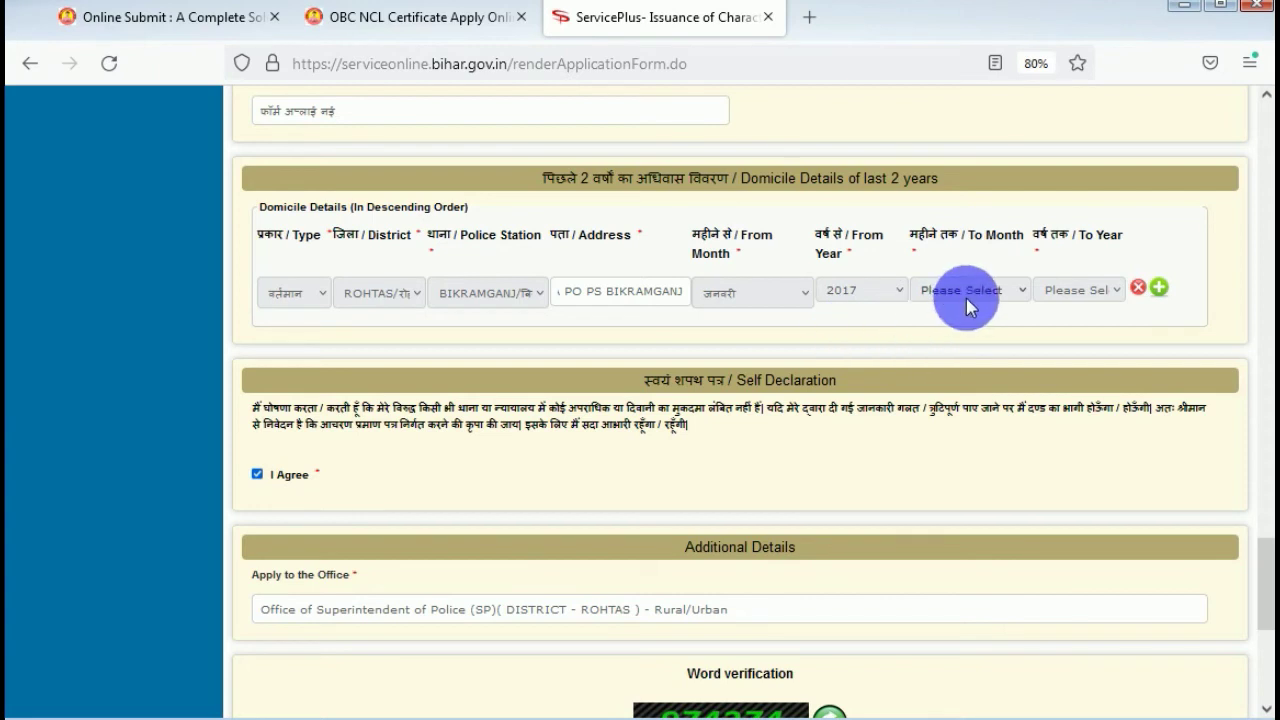
{"action": "left_click", "coordinate": [950, 347]}
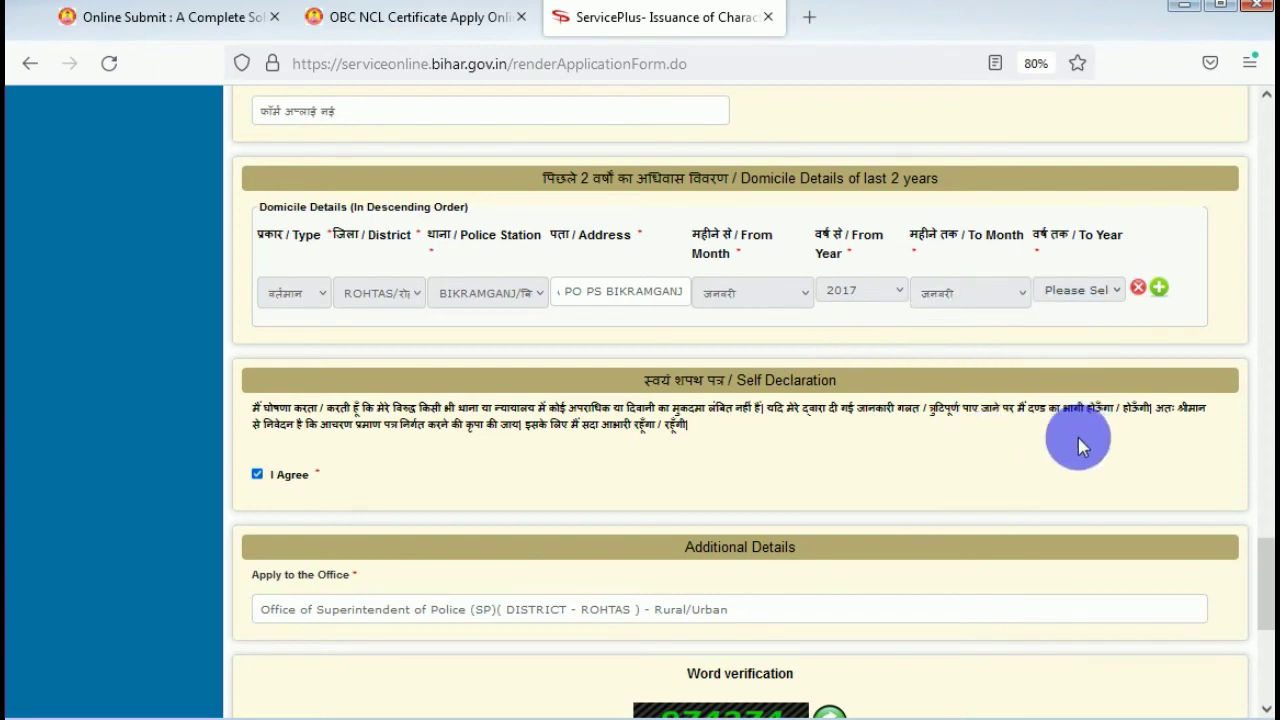
{"action": "left_click", "coordinate": [1046, 457]}
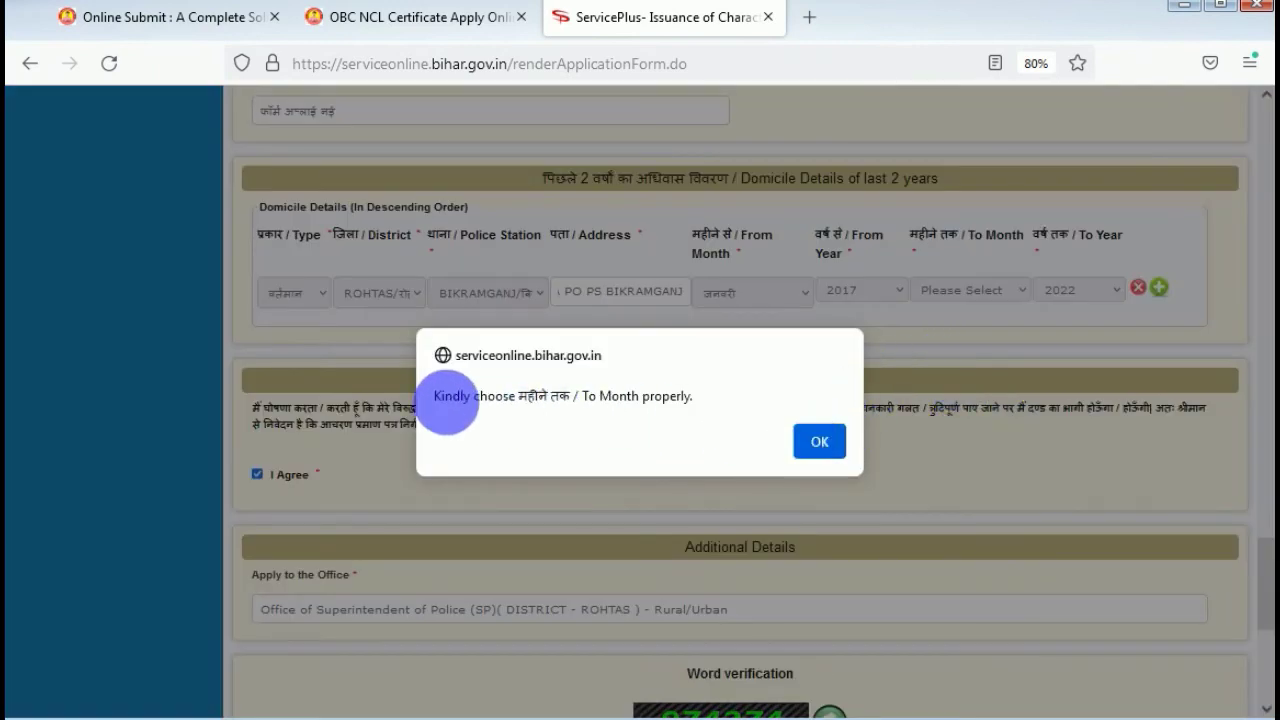
{"action": "left_click", "coordinate": [806, 441]}
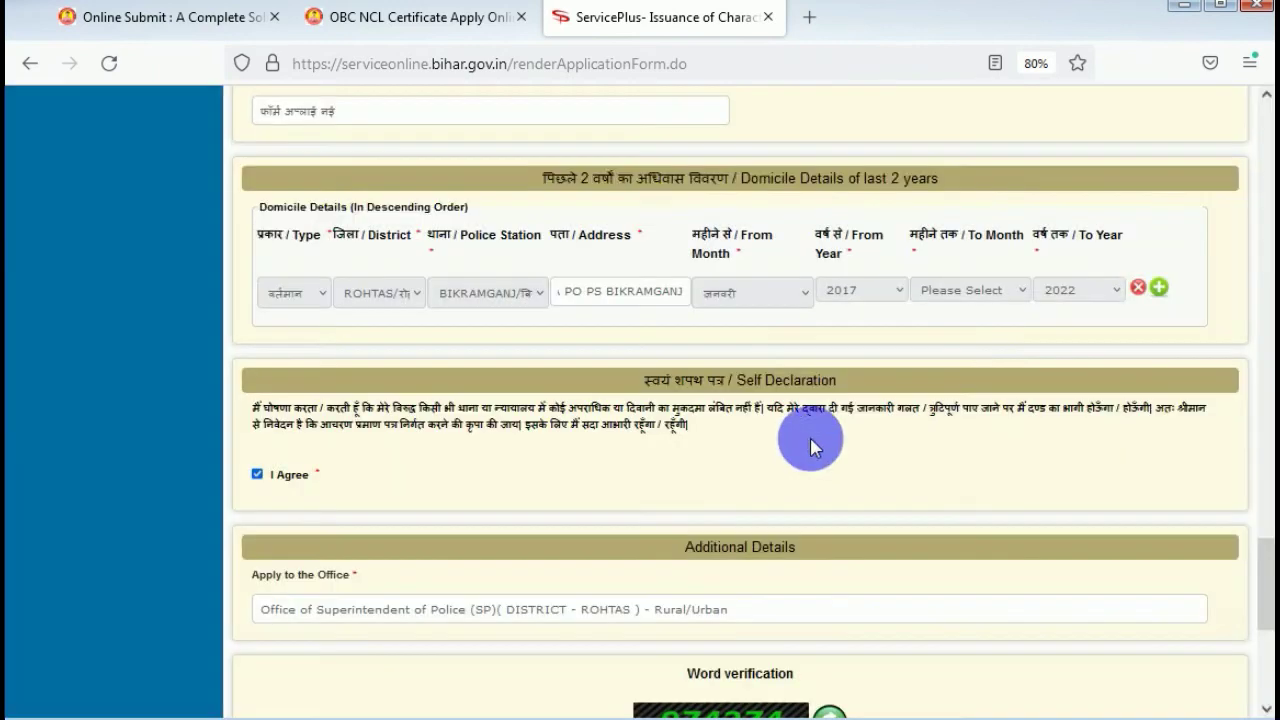
{"action": "left_click", "coordinate": [980, 299]}
{"action": "left_click", "coordinate": [965, 368]}
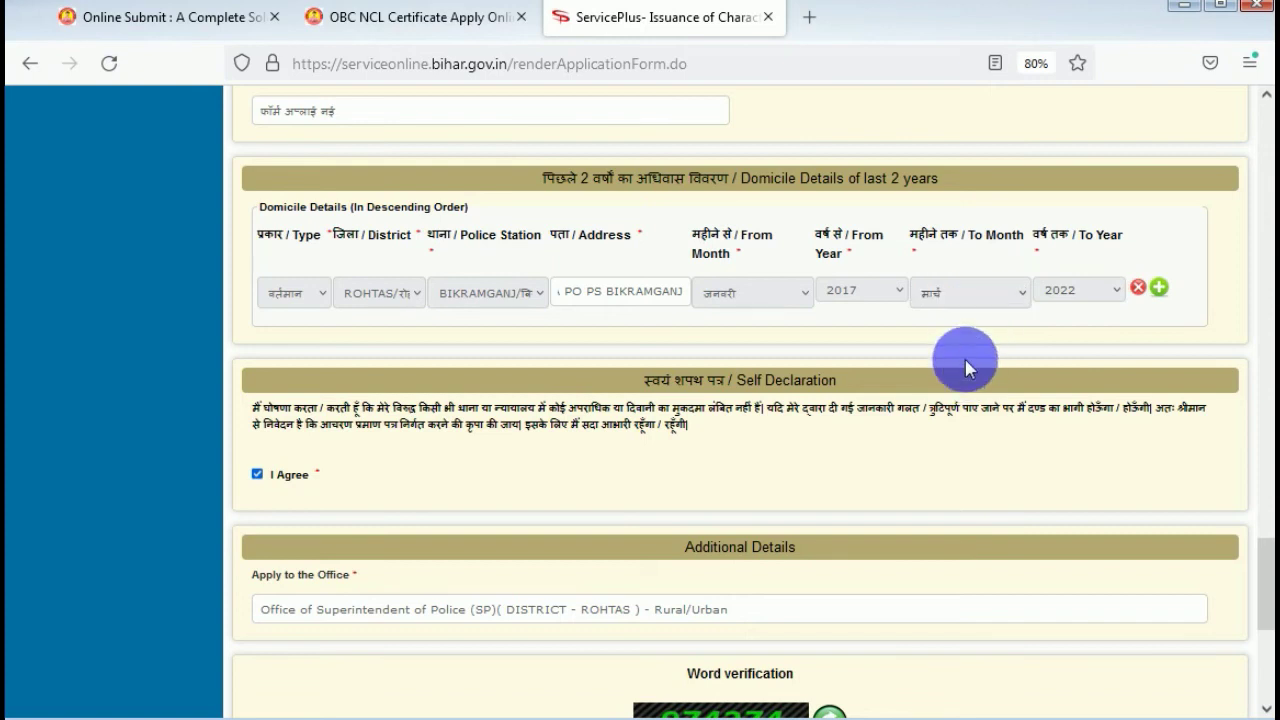
Scroll down to Word verification and start entering the captcha characters in its input box.
{"action": "scroll", "coordinate": [505, 338], "scroll_direction": "down", "scroll_amount": 1}
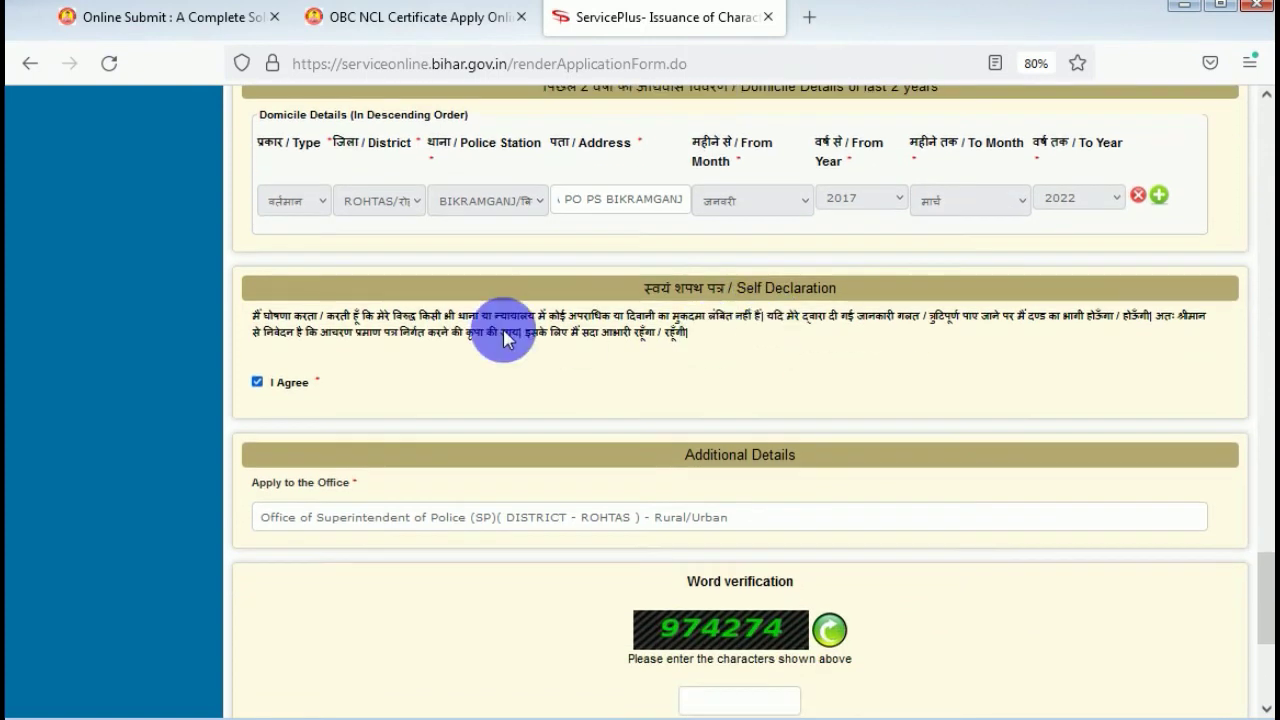
{"action": "scroll", "coordinate": [505, 338], "scroll_direction": "down", "scroll_amount": 2}
{"action": "scroll", "coordinate": [491, 357], "scroll_direction": "down", "scroll_amount": 1}
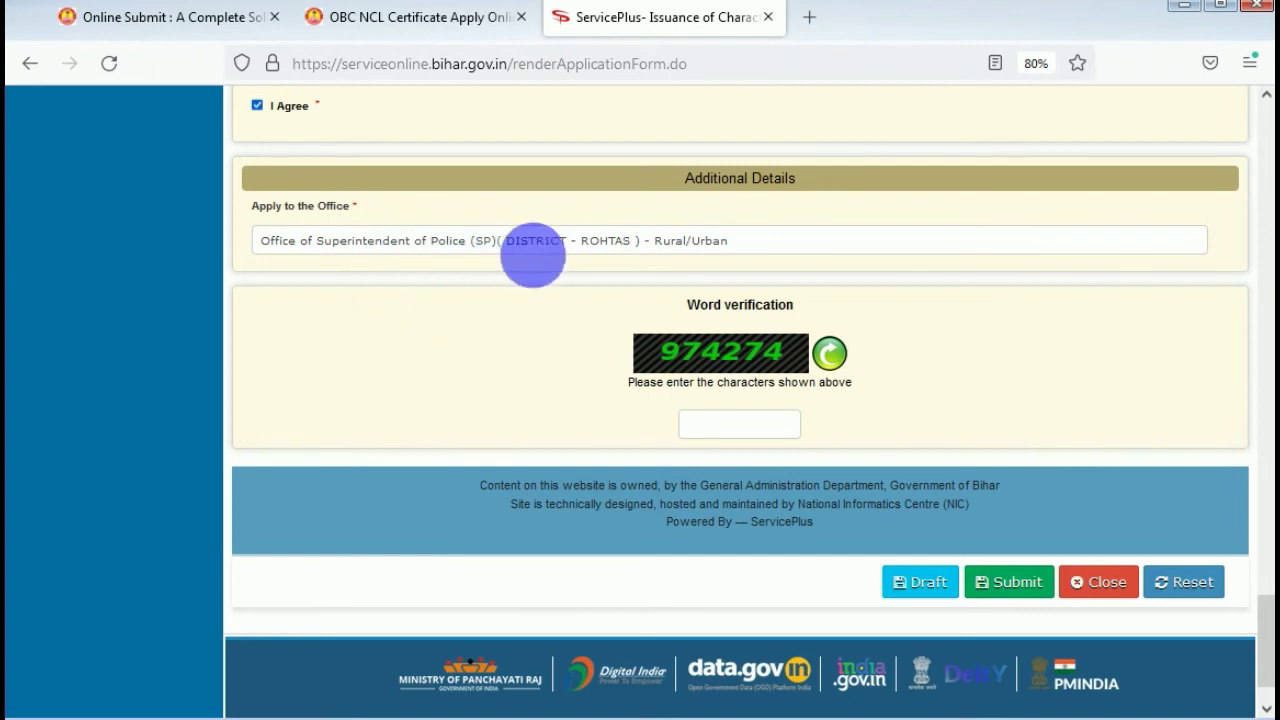
{"action": "scroll", "coordinate": [509, 330], "scroll_direction": "up", "scroll_amount": 1}
{"action": "scroll", "coordinate": [620, 360], "scroll_direction": "down", "scroll_amount": 1}
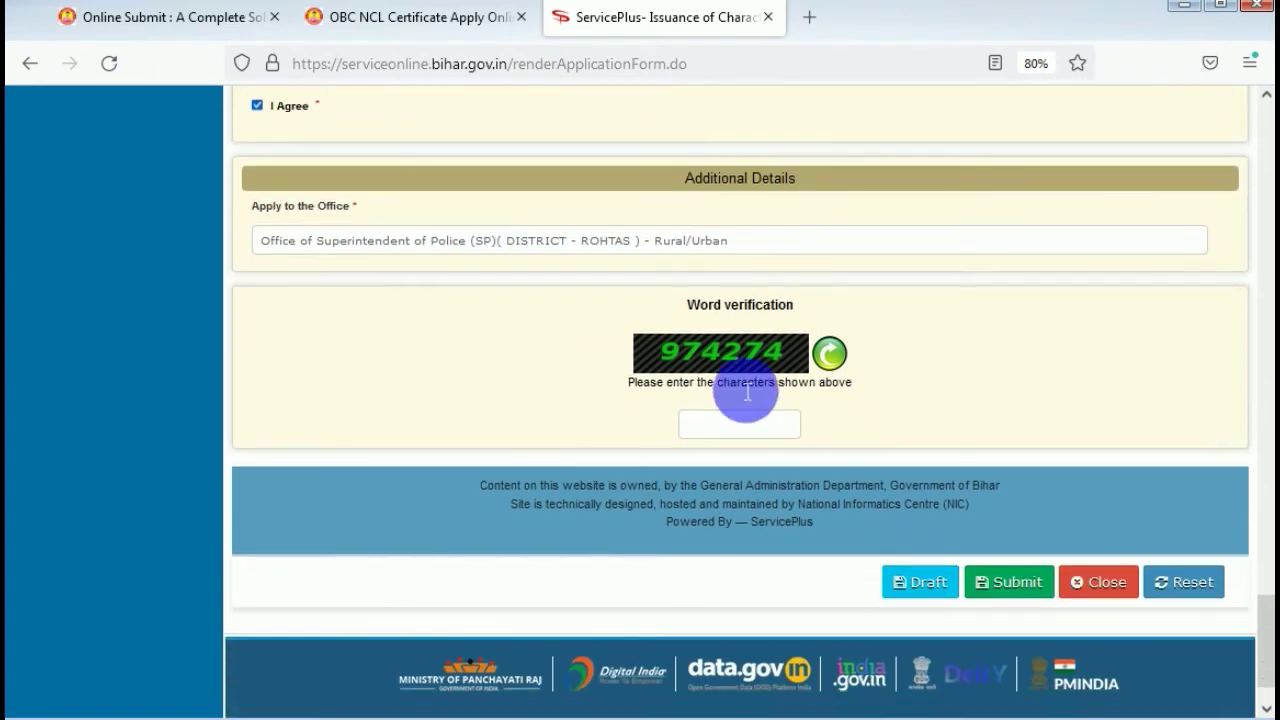
{"action": "left_click", "coordinate": [752, 426]}
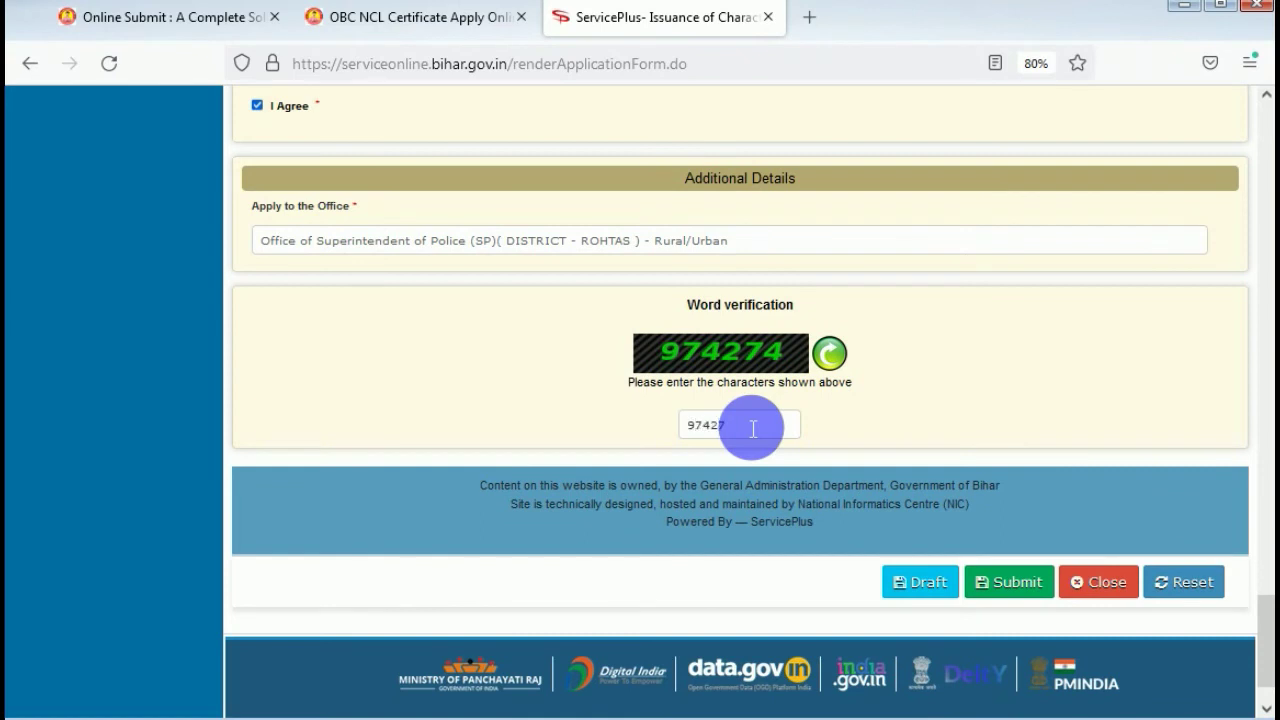
{"action": "scroll", "coordinate": [753, 428], "scroll_direction": "up", "scroll_amount": 15}
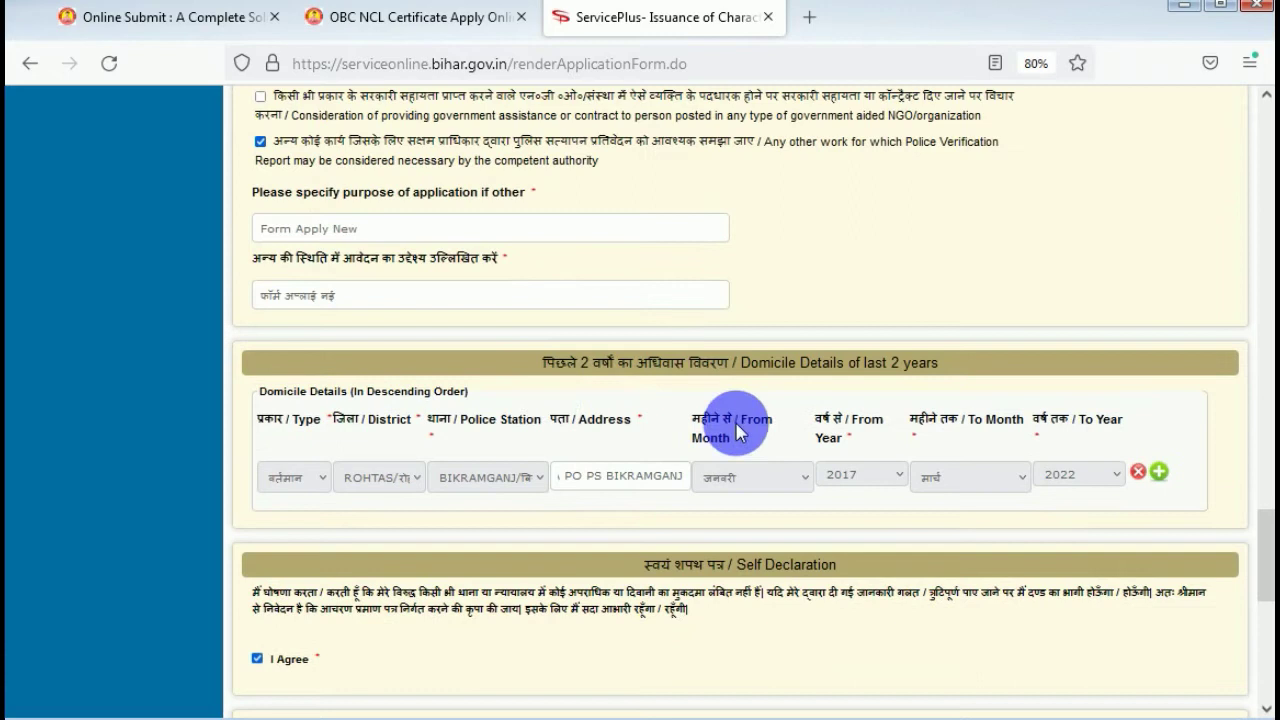
{"action": "scroll", "coordinate": [415, 408], "scroll_direction": "up", "scroll_amount": 10}
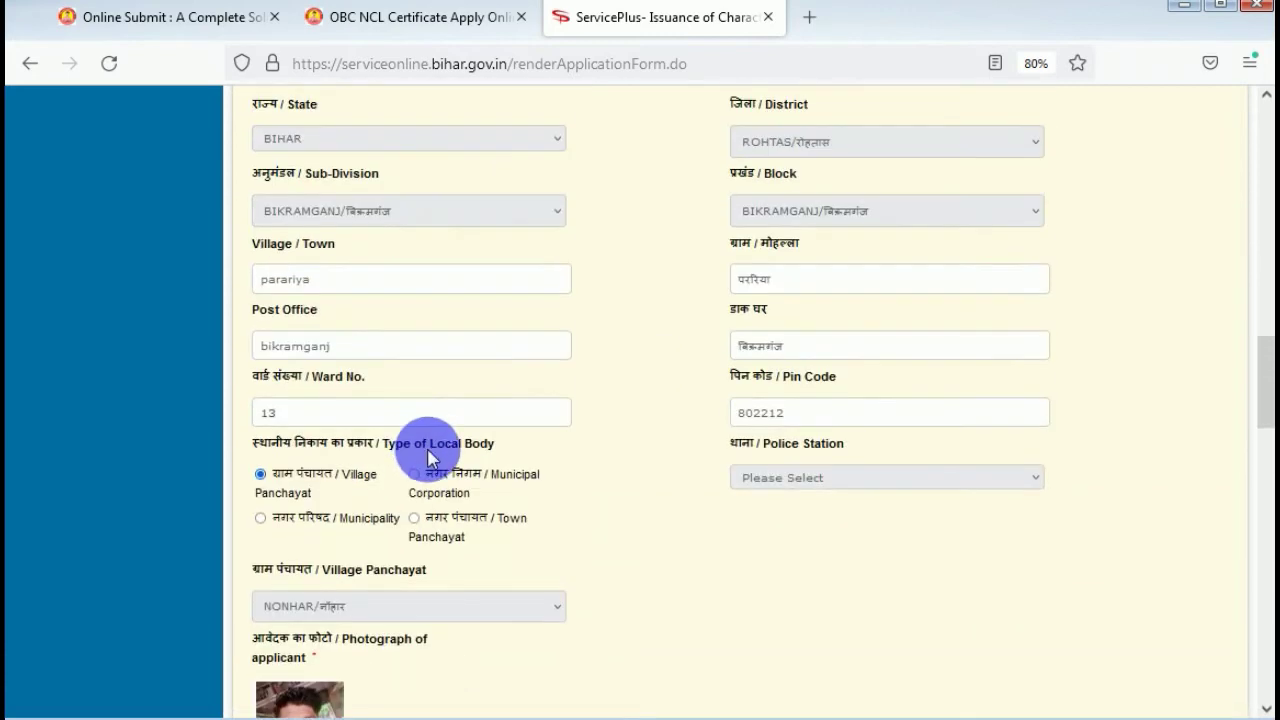
{"action": "scroll", "coordinate": [783, 490], "scroll_direction": "up", "scroll_amount": 4}
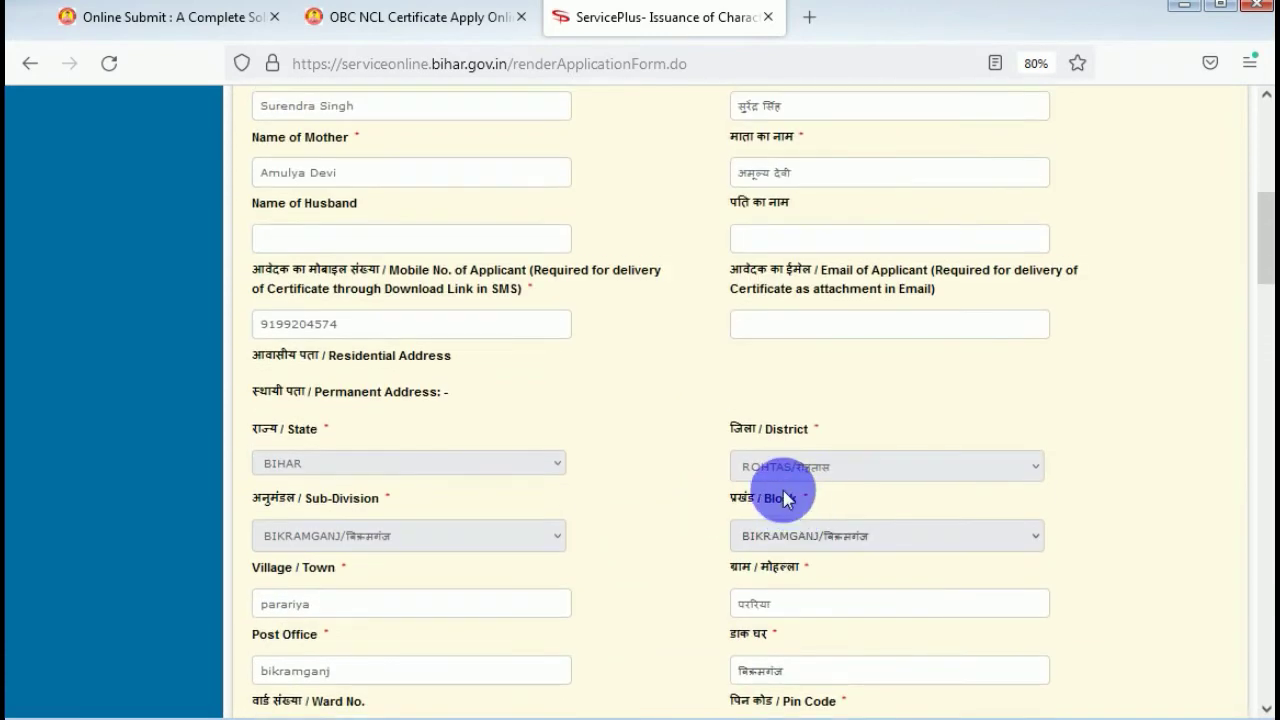
{"action": "scroll", "coordinate": [600, 478], "scroll_direction": "up", "scroll_amount": 5}
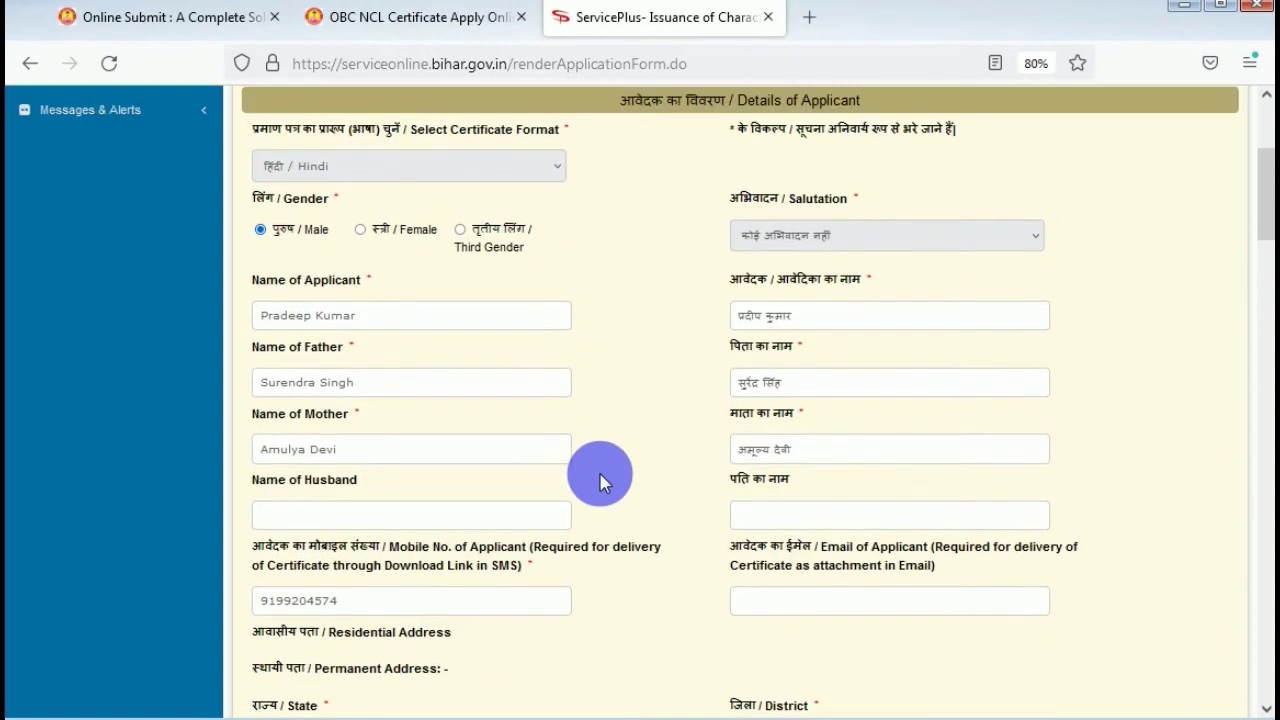
{"action": "scroll", "coordinate": [600, 485], "scroll_direction": "down", "scroll_amount": 12}
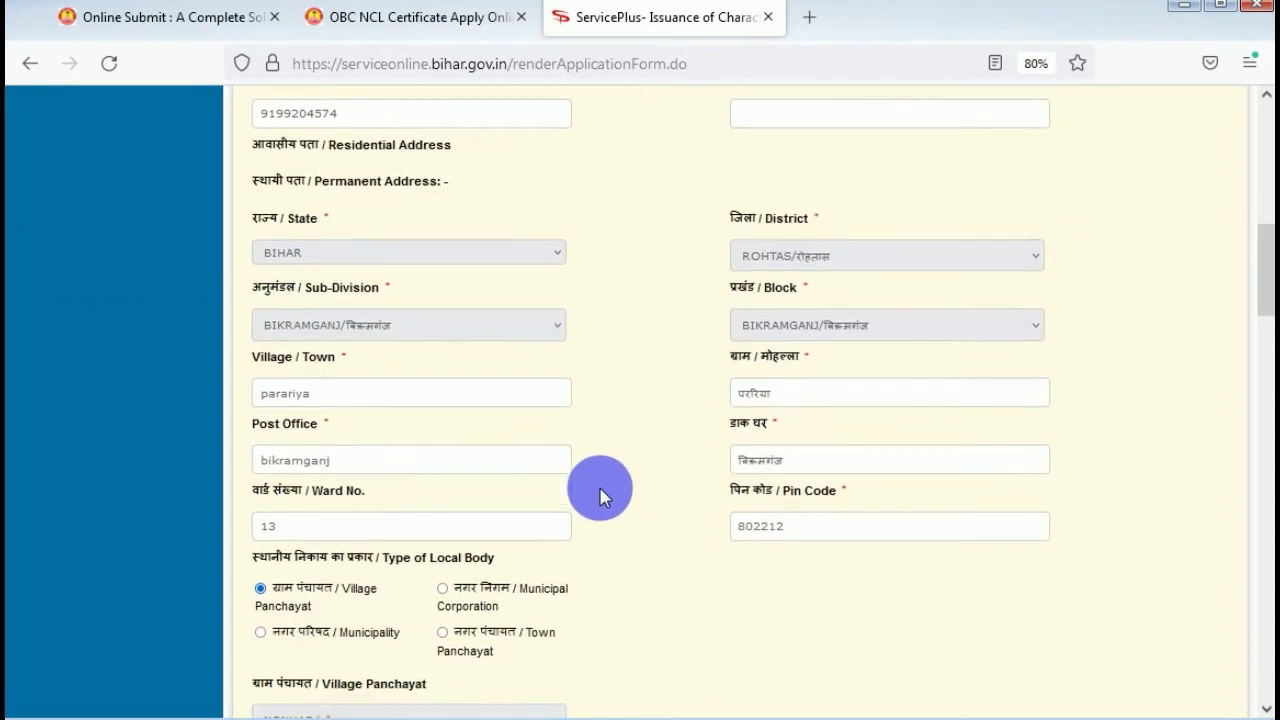
{"action": "scroll", "coordinate": [600, 490], "scroll_direction": "down", "scroll_amount": 4}
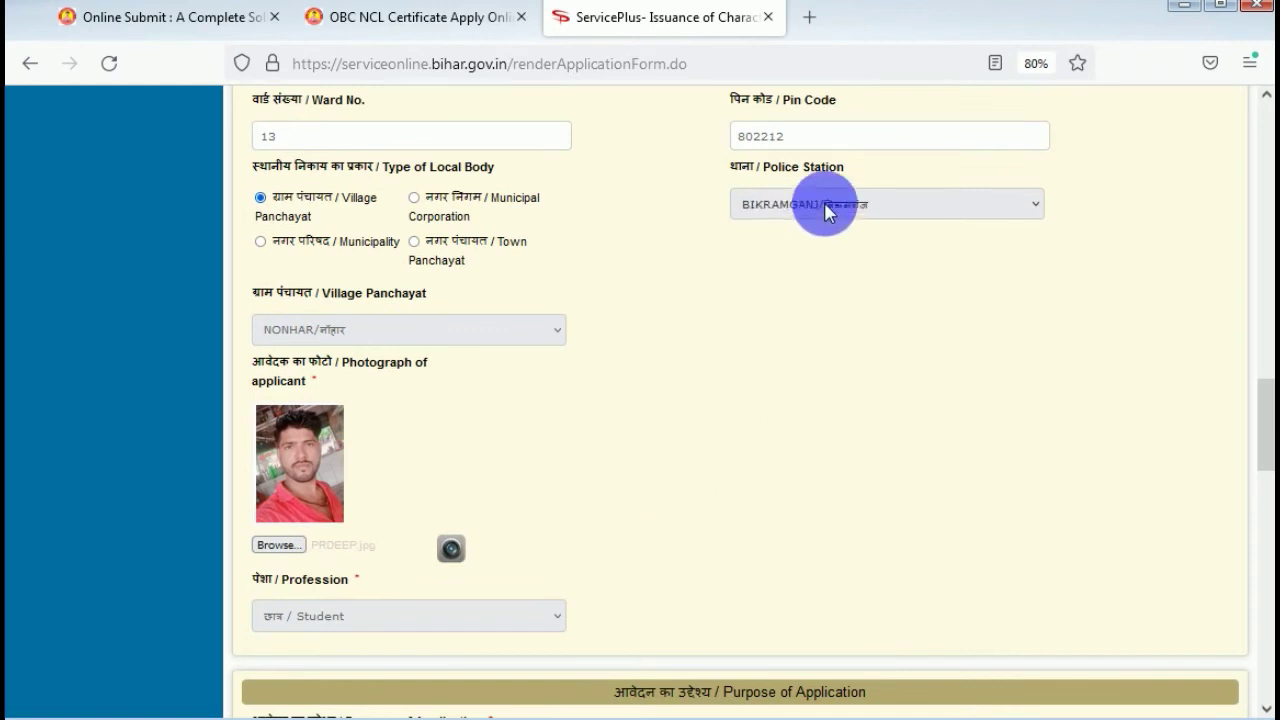
{"action": "scroll", "coordinate": [808, 366], "scroll_direction": "up", "scroll_amount": 8}
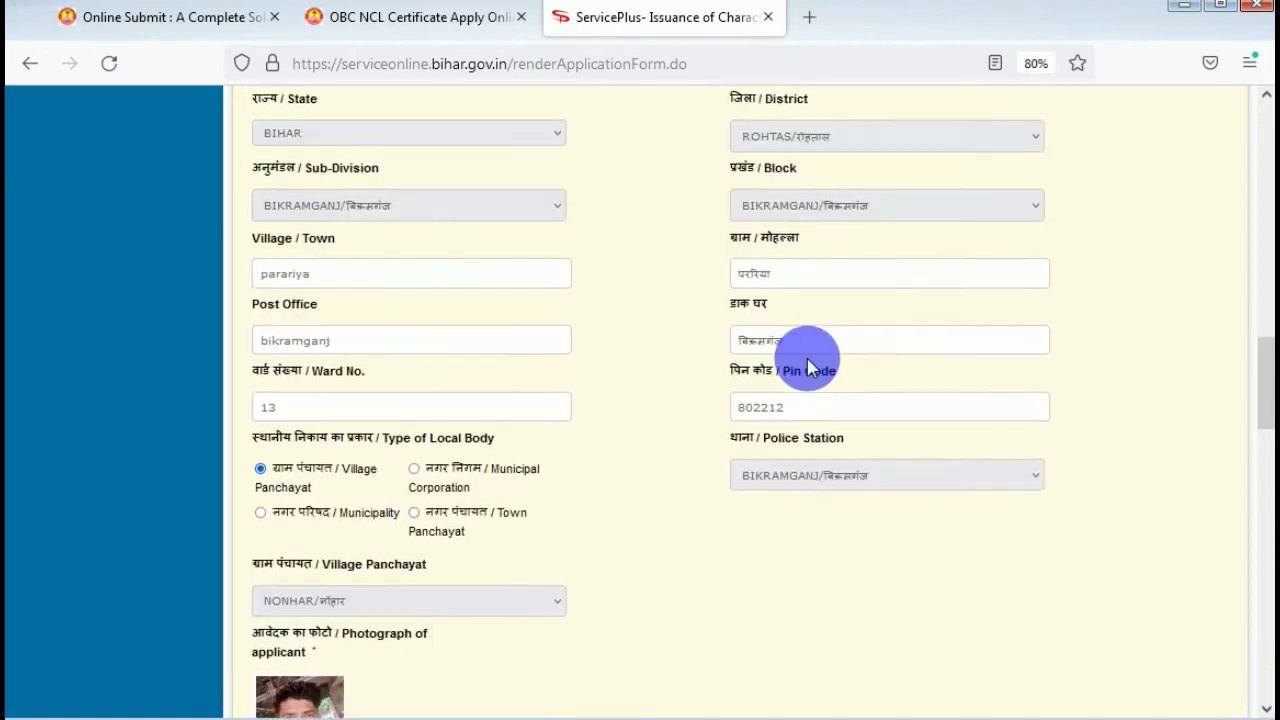
{"action": "scroll", "coordinate": [637, 425], "scroll_direction": "up", "scroll_amount": 5}
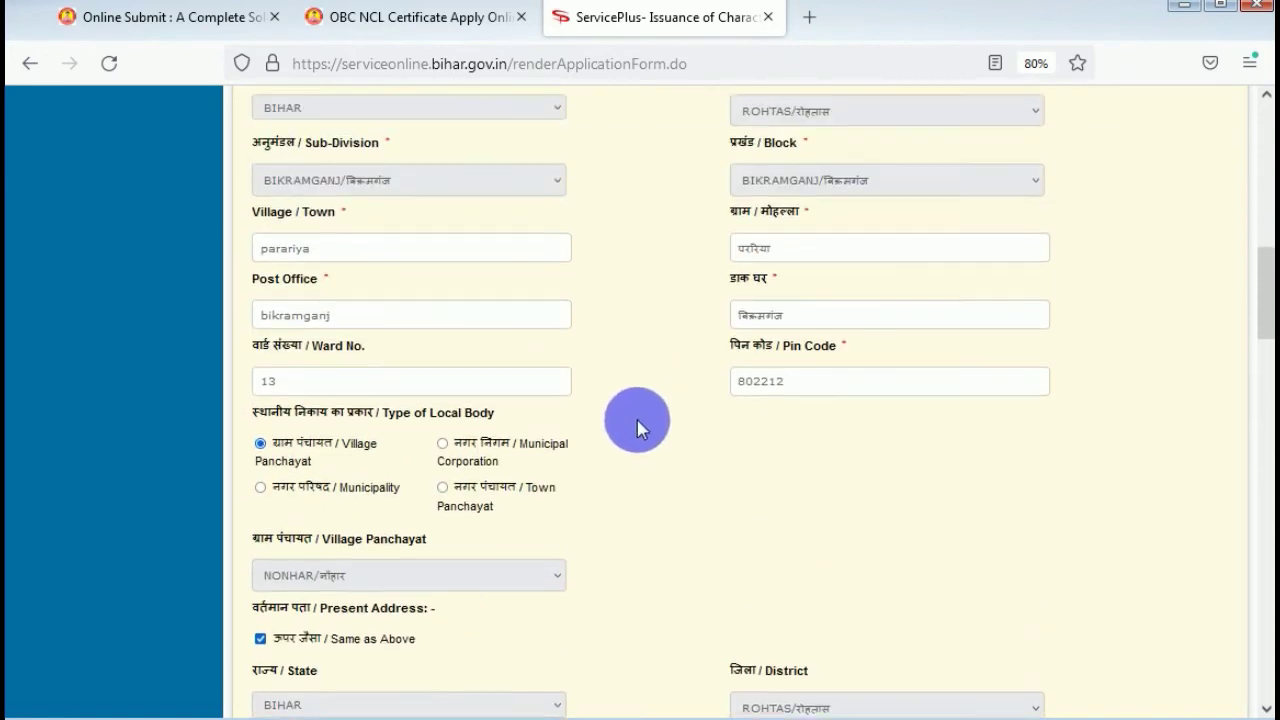
{"action": "scroll", "coordinate": [637, 420], "scroll_direction": "down", "scroll_amount": 12}
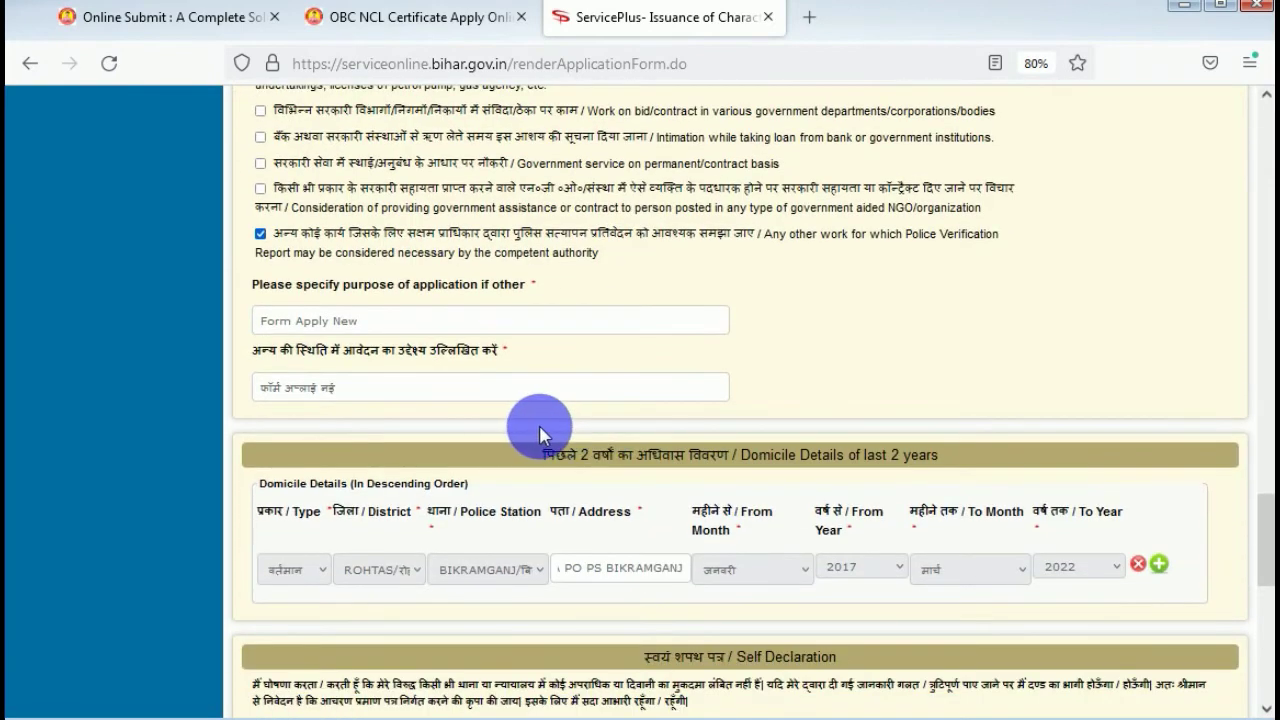
Submit the form and dismiss the missing permanent address warning.
{"action": "scroll", "coordinate": [555, 426], "scroll_direction": "down", "scroll_amount": 8}
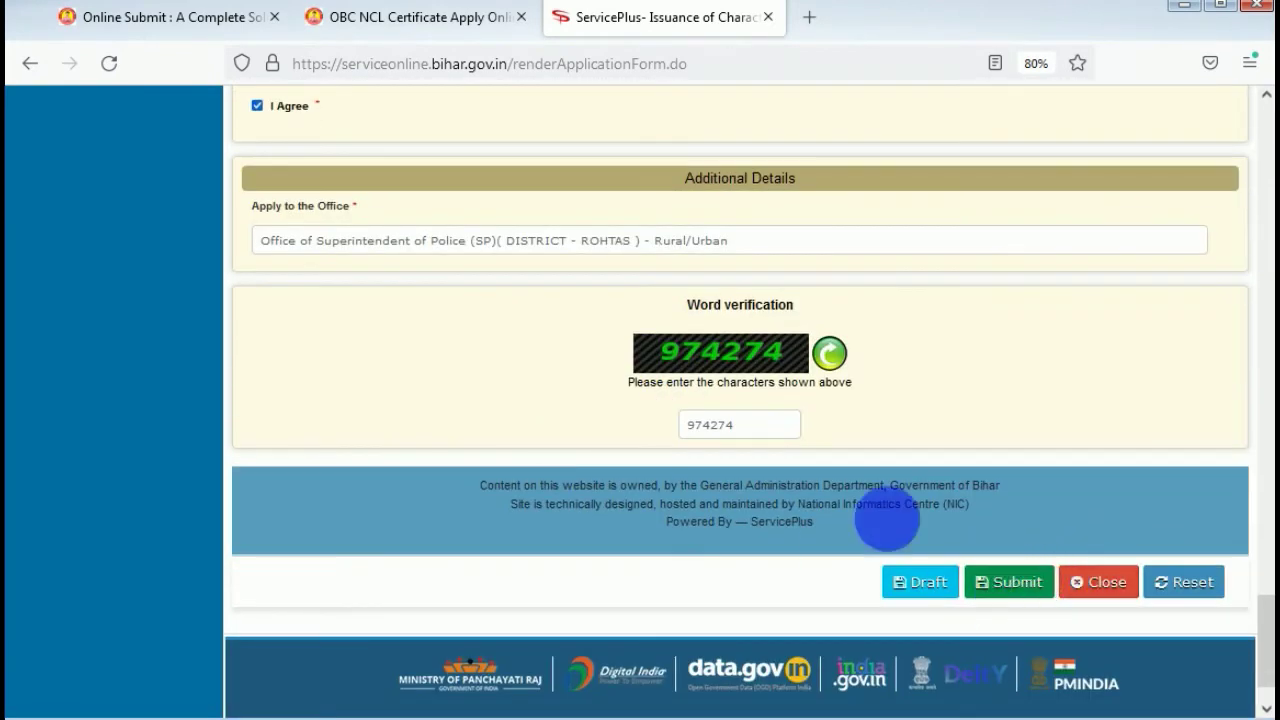
{"action": "left_click", "coordinate": [1008, 581]}
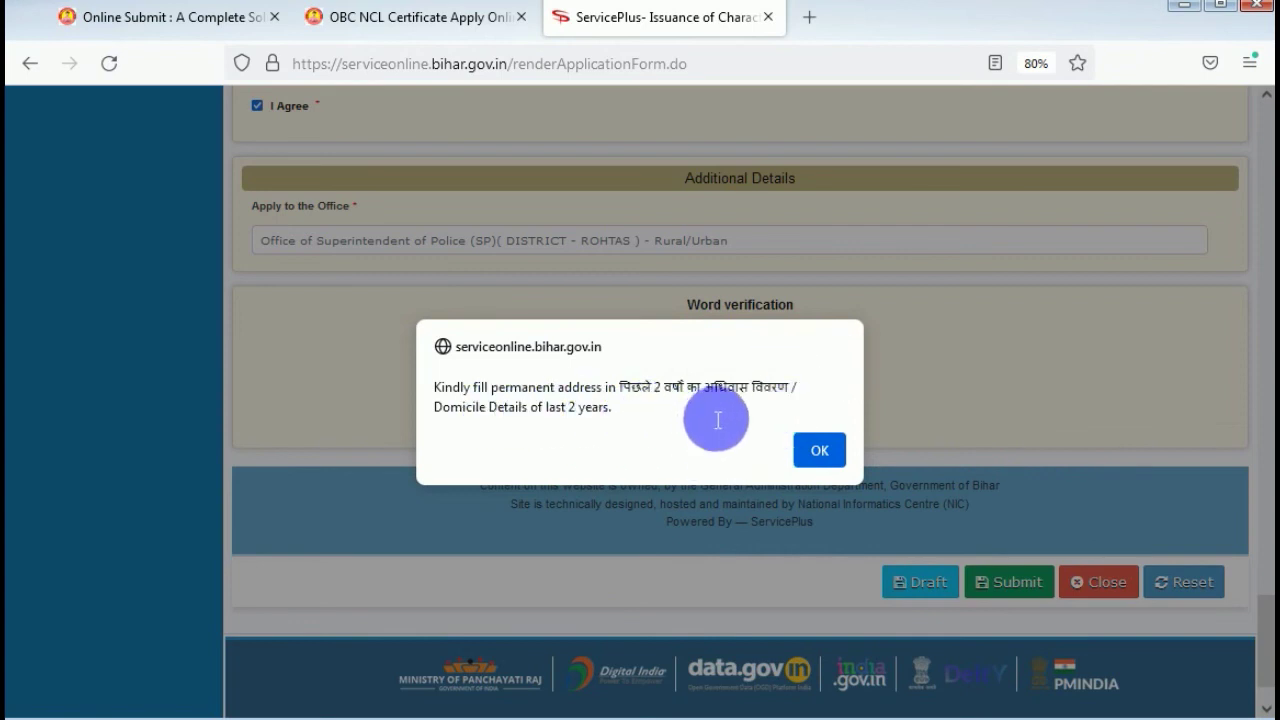
{"action": "left_click", "coordinate": [818, 449]}
Change the domicile end year to 2019 and resubmit, dismissing the same permanent address warning.
{"action": "scroll", "coordinate": [900, 420], "scroll_direction": "up", "scroll_amount": 4}
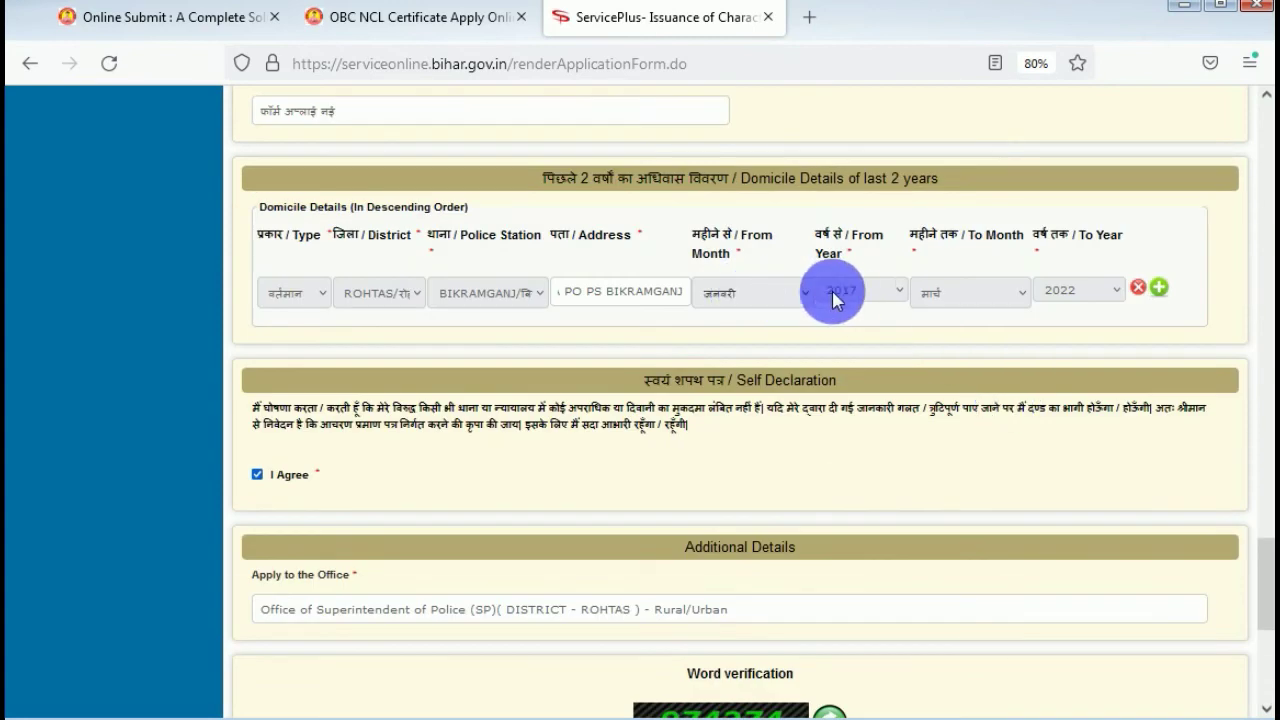
{"action": "left_click", "coordinate": [1088, 317]}
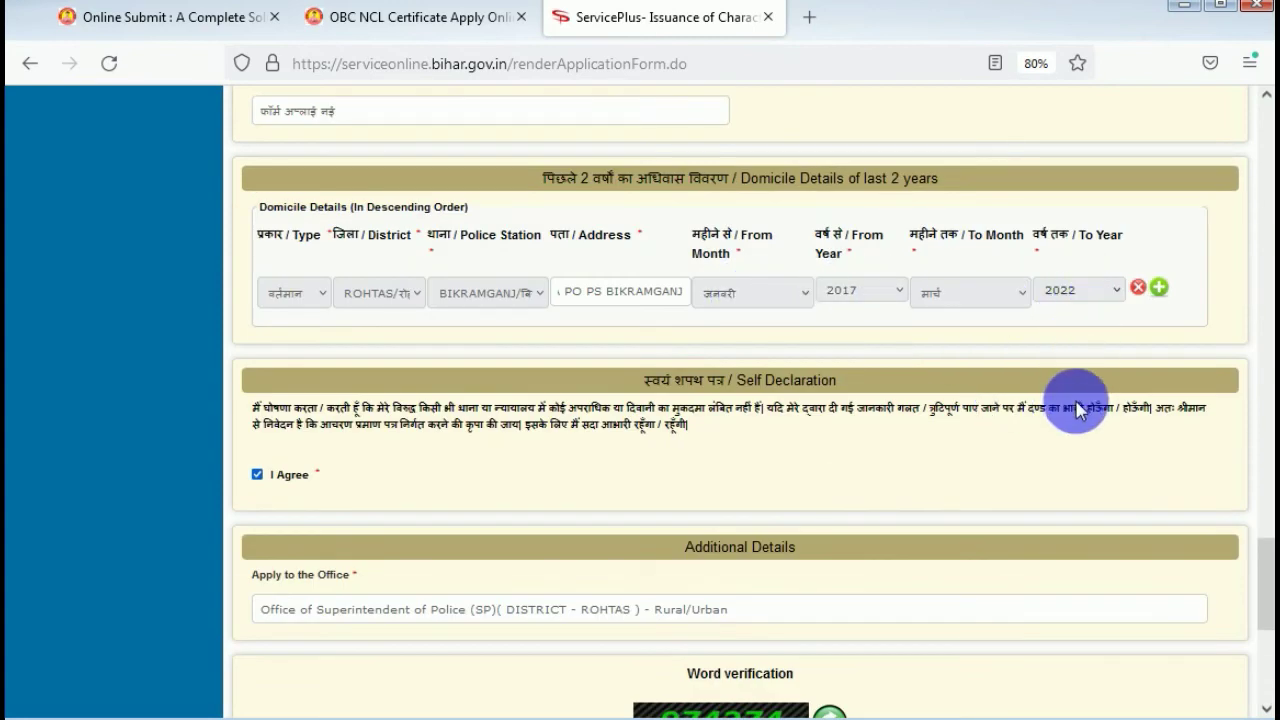
{"action": "left_click", "coordinate": [1071, 383]}
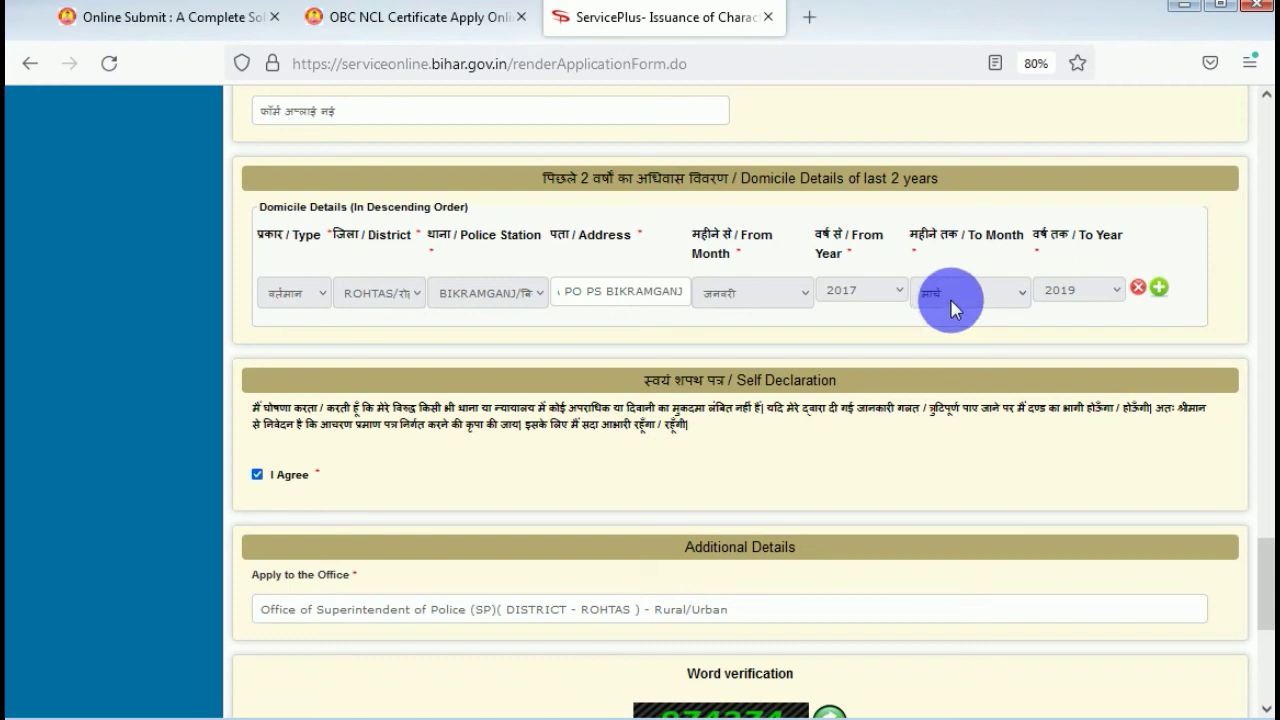
{"action": "scroll", "coordinate": [815, 360], "scroll_direction": "down", "scroll_amount": 5}
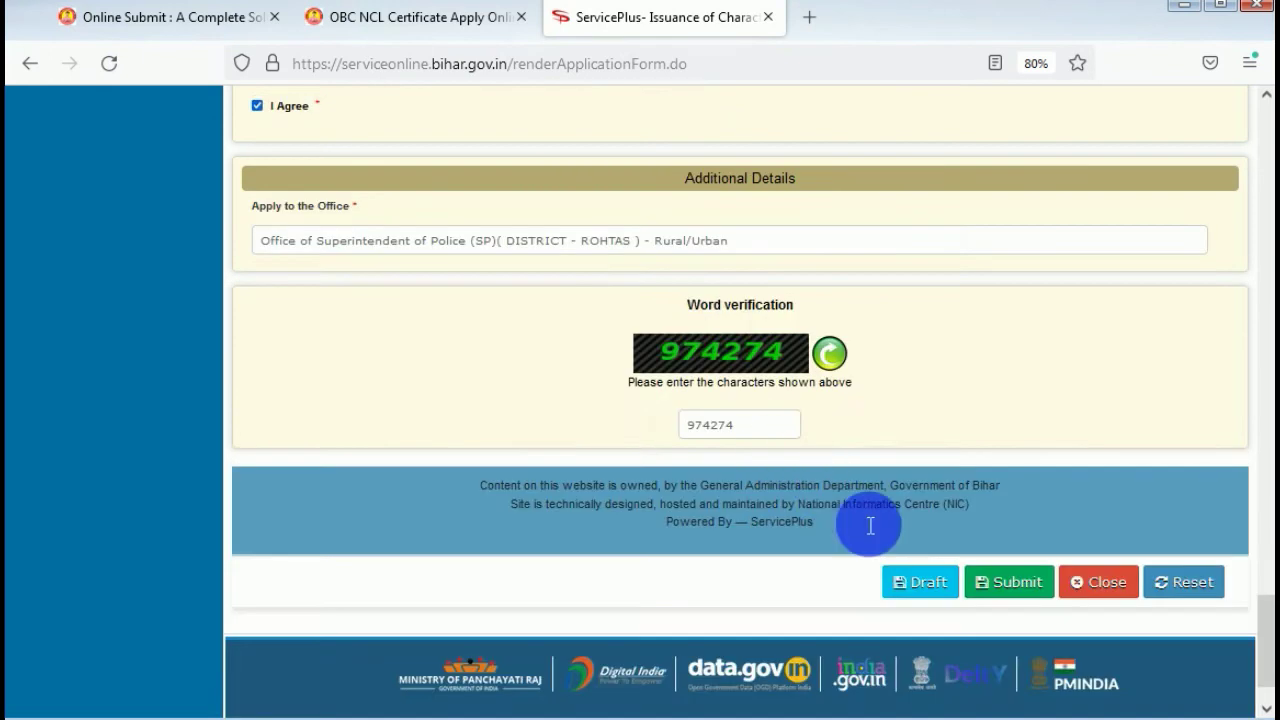
{"action": "left_click", "coordinate": [1006, 584]}
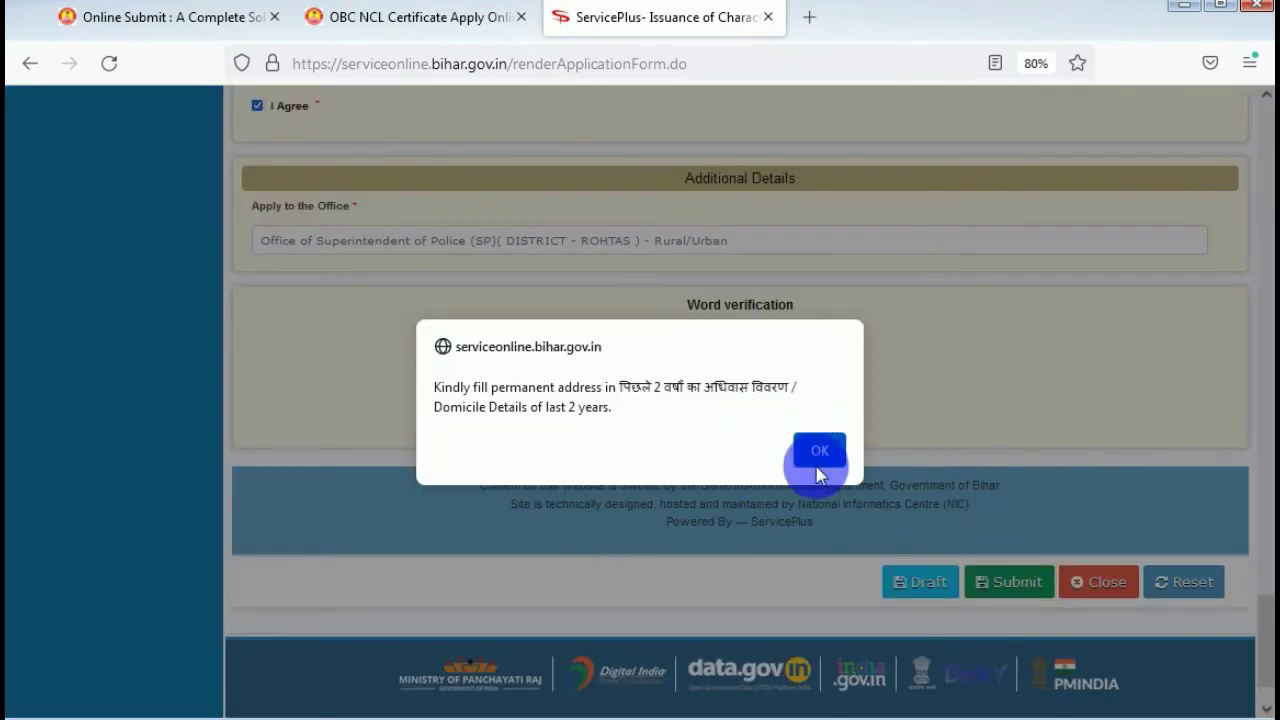
{"action": "left_click", "coordinate": [820, 450]}
{"action": "scroll", "coordinate": [446, 393], "scroll_direction": "up", "scroll_amount": 4}
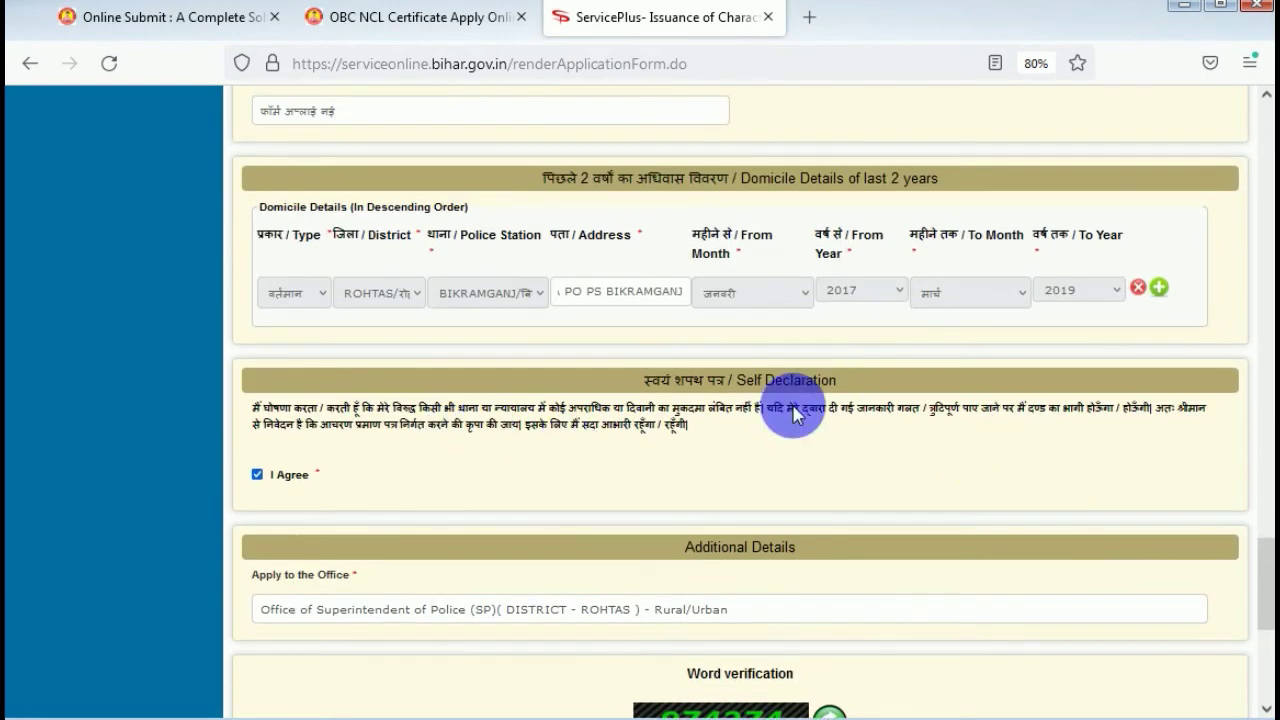
{"action": "scroll", "coordinate": [793, 415], "scroll_direction": "down", "scroll_amount": 4}
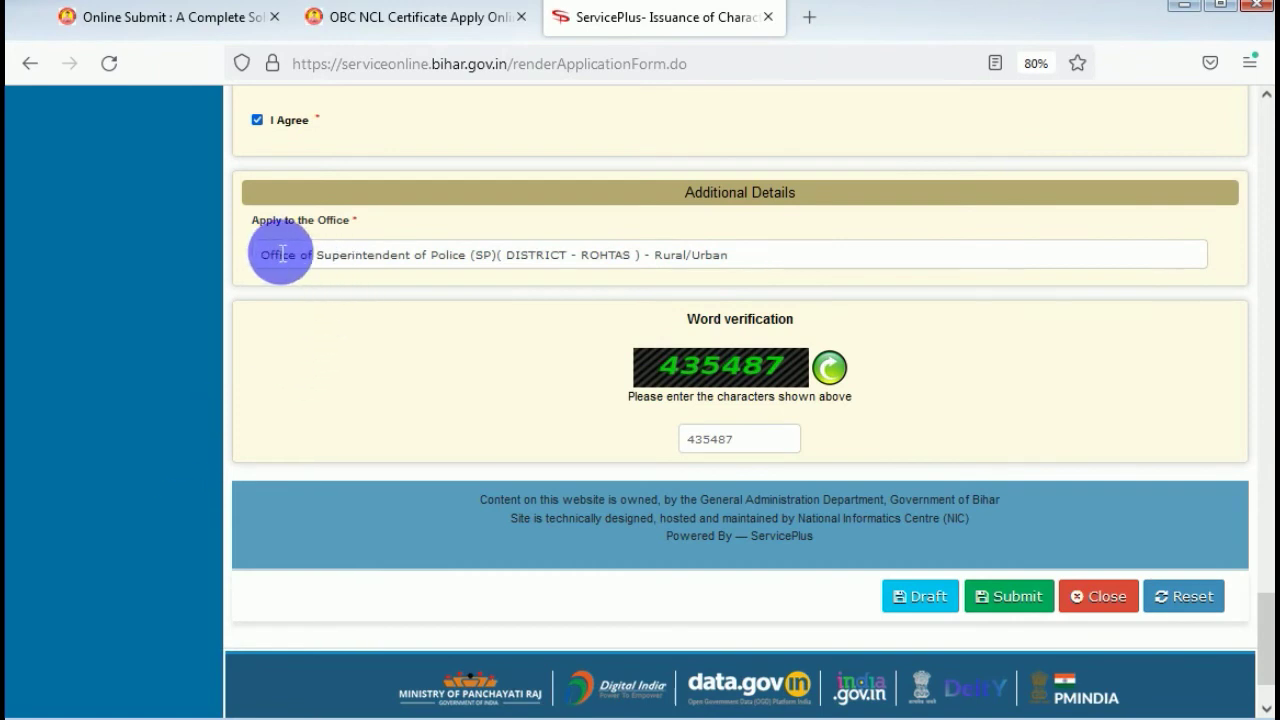
{"action": "left_click_drag", "start_coordinate": [280, 260], "coordinate": [806, 266]}
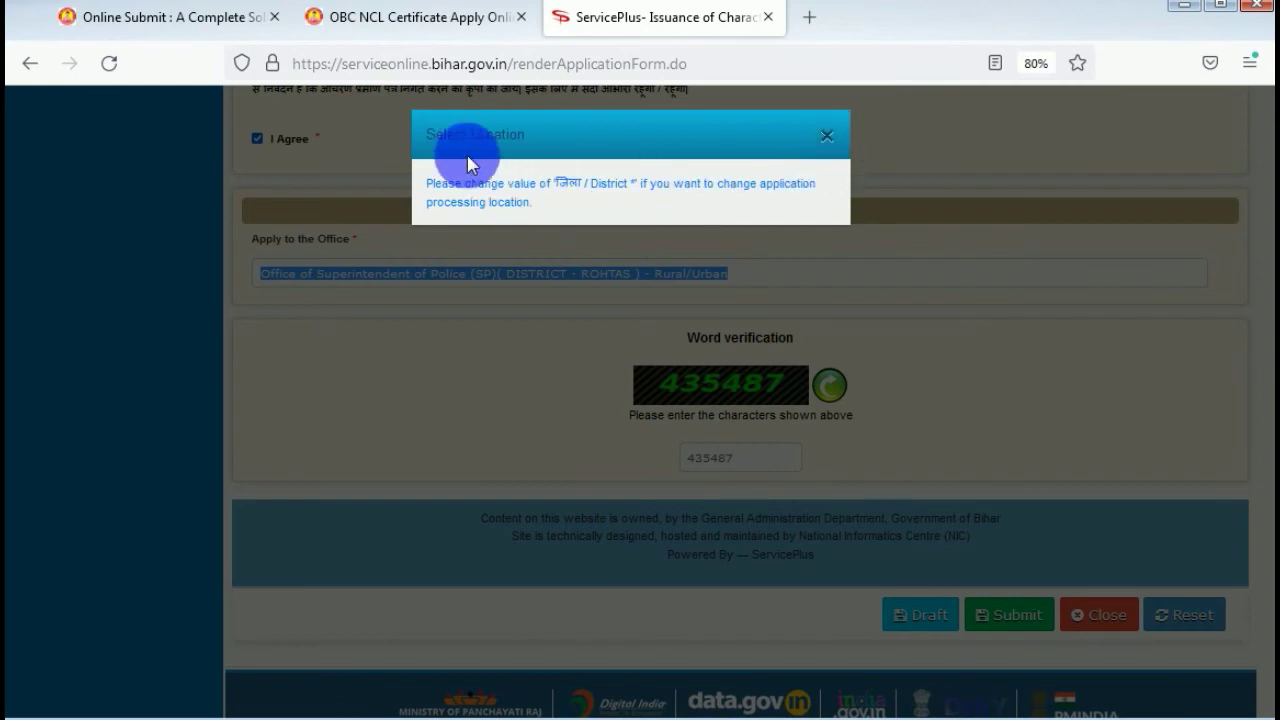
{"action": "left_click", "coordinate": [836, 148]}
{"action": "left_click", "coordinate": [556, 284]}
{"action": "left_click", "coordinate": [828, 134]}
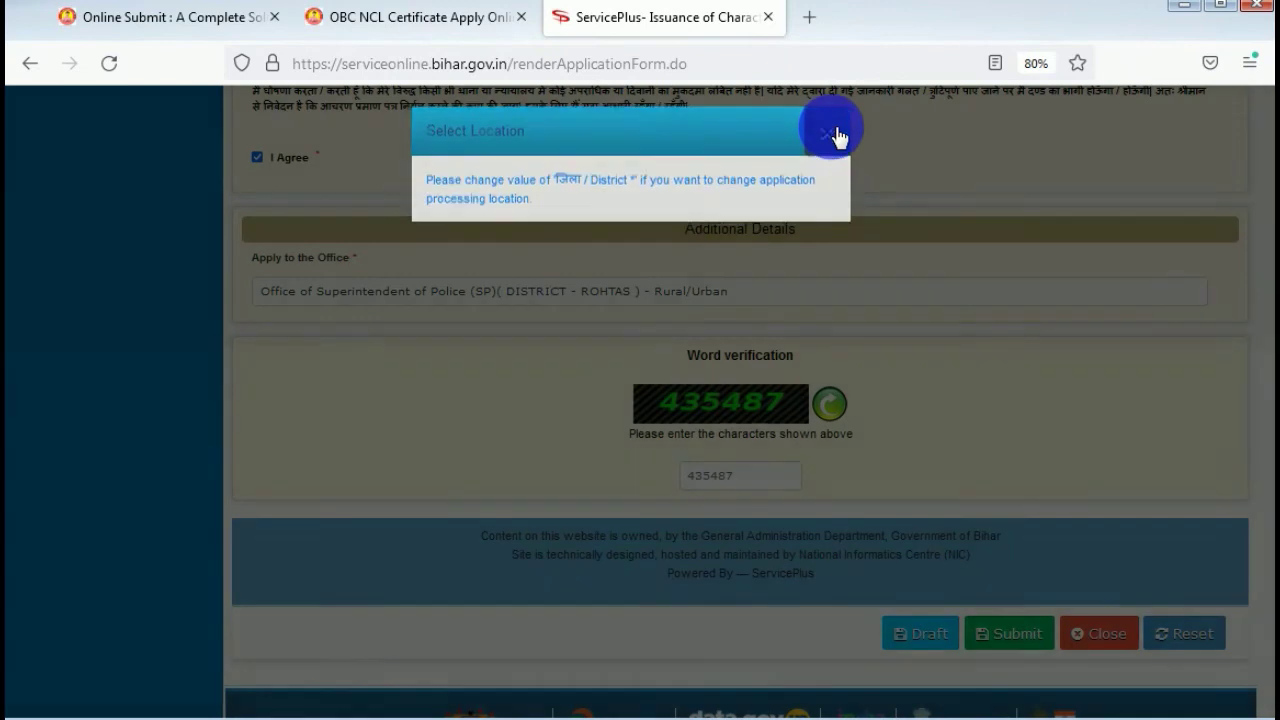
{"action": "scroll", "coordinate": [468, 447], "scroll_direction": "up", "scroll_amount": 3}
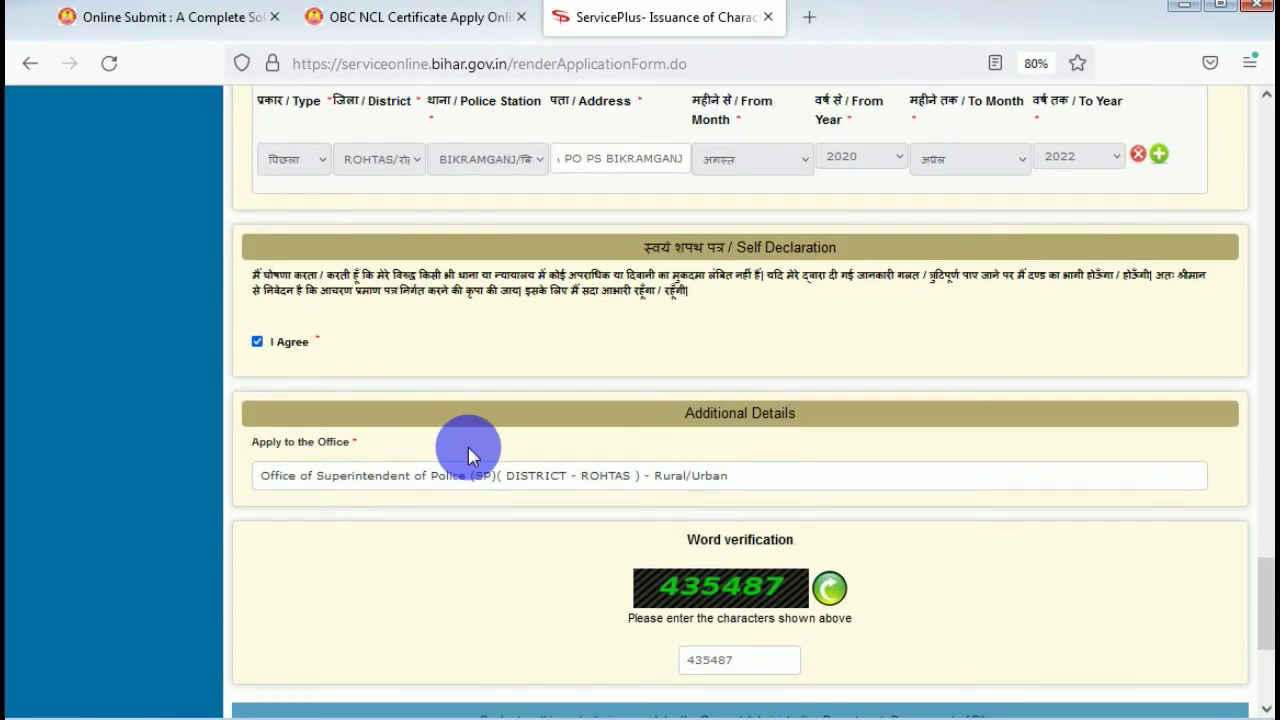
Scroll up and down through the filled character certificate form to review every section.
{"action": "scroll", "coordinate": [468, 447], "scroll_direction": "up", "scroll_amount": 3}
{"action": "scroll", "coordinate": [468, 447], "scroll_direction": "up", "scroll_amount": 8}
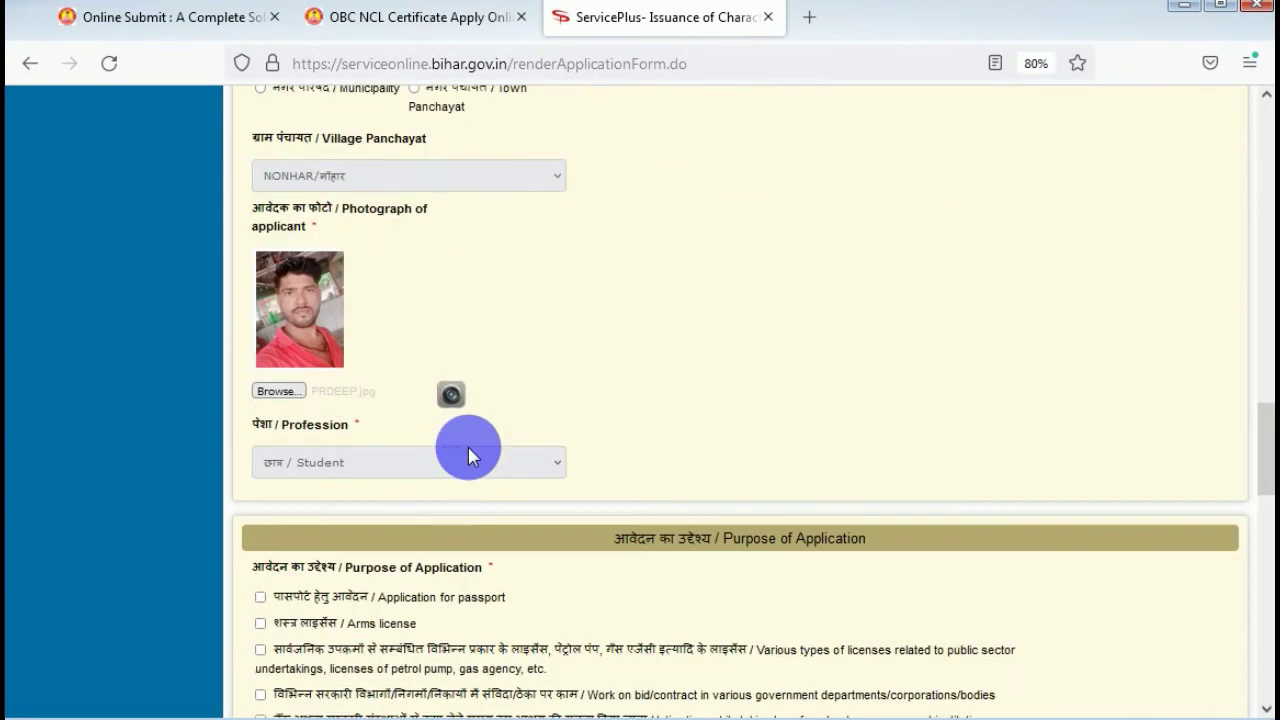
{"action": "scroll", "coordinate": [400, 462], "scroll_direction": "down", "scroll_amount": 4}
{"action": "scroll", "coordinate": [400, 462], "scroll_direction": "down", "scroll_amount": 3}
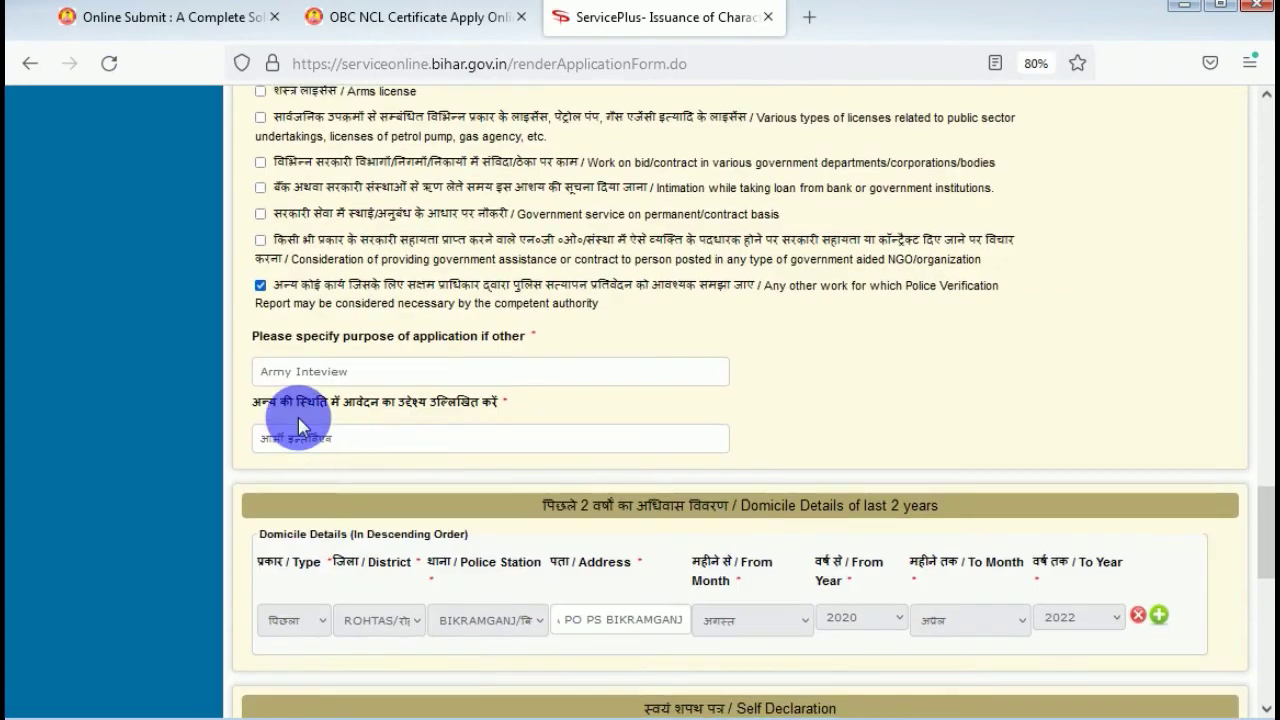
{"action": "scroll", "coordinate": [645, 440], "scroll_direction": "up", "scroll_amount": 10}
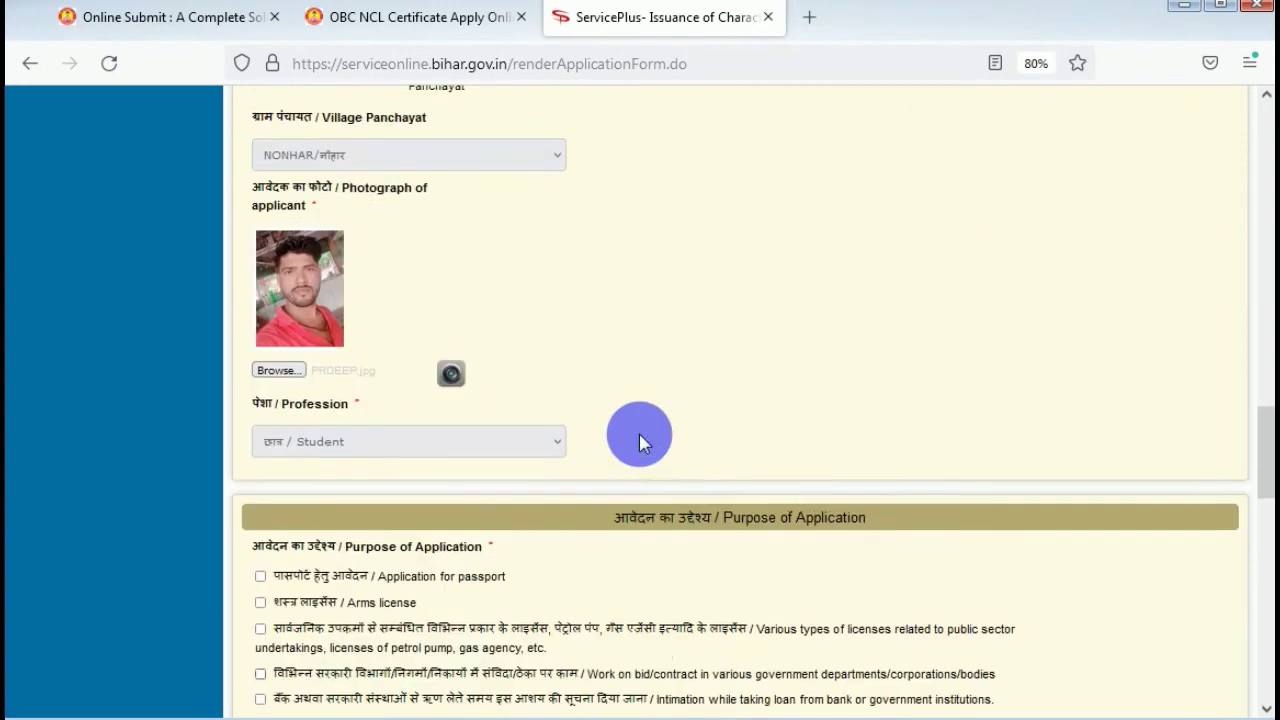
{"action": "scroll", "coordinate": [639, 435], "scroll_direction": "up", "scroll_amount": 12}
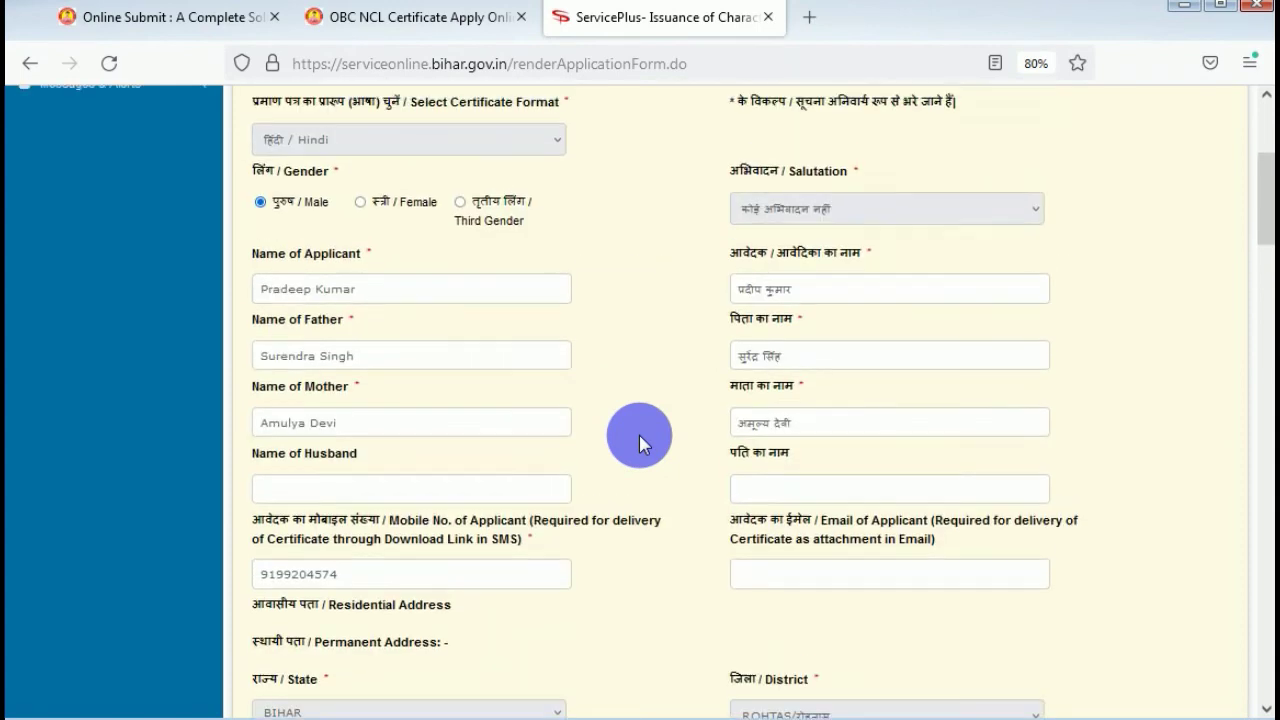
{"action": "scroll", "coordinate": [648, 452], "scroll_direction": "down", "scroll_amount": 18}
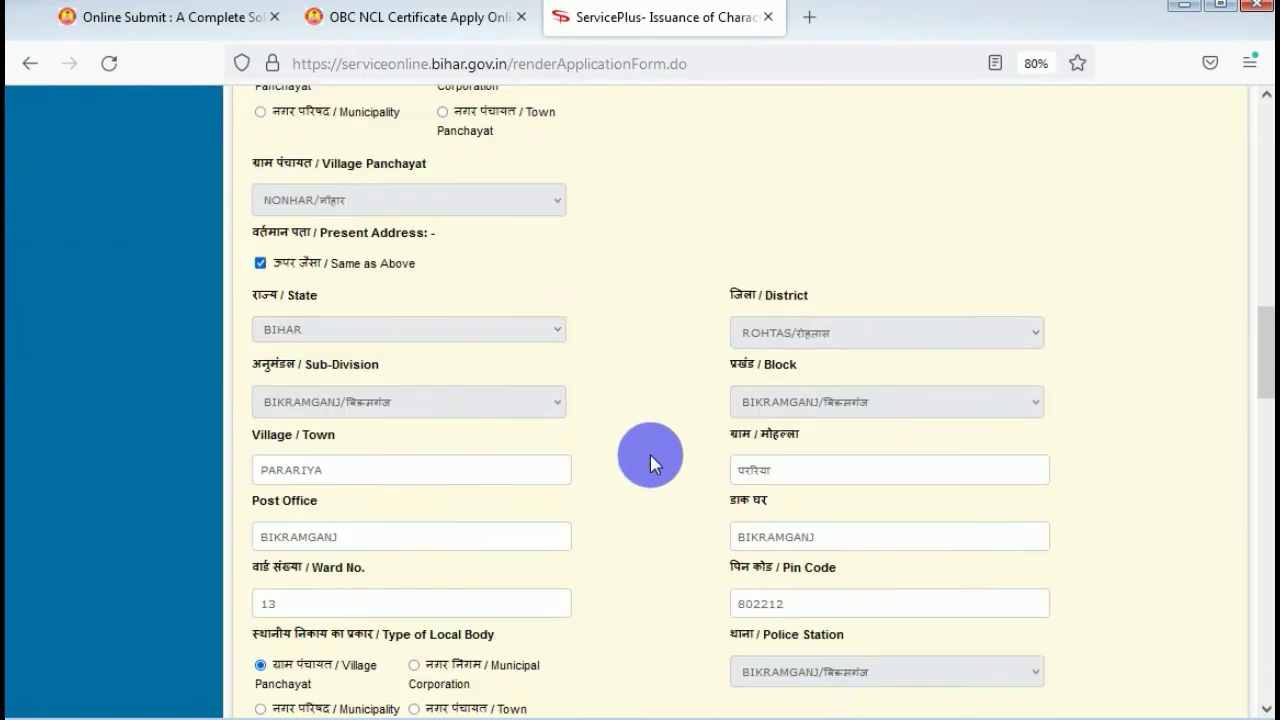
{"action": "scroll", "coordinate": [650, 455], "scroll_direction": "down", "scroll_amount": 5}
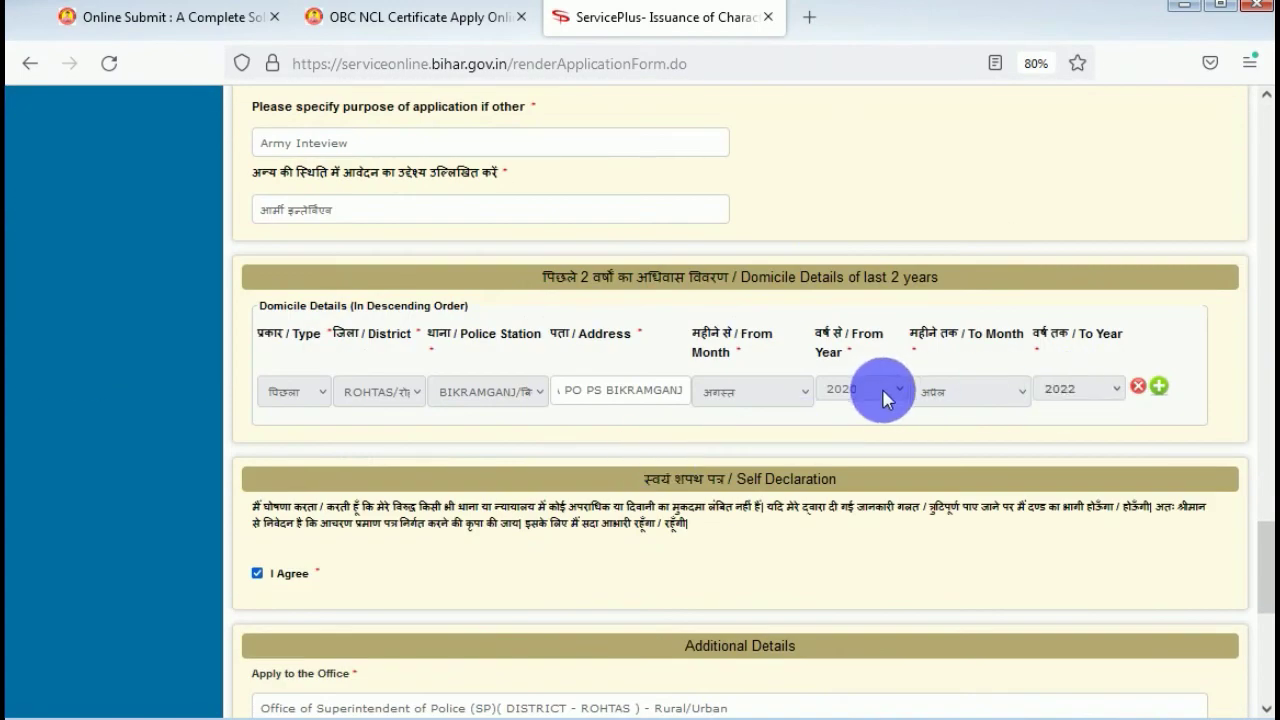
{"action": "scroll", "coordinate": [880, 391], "scroll_direction": "down", "scroll_amount": 5}
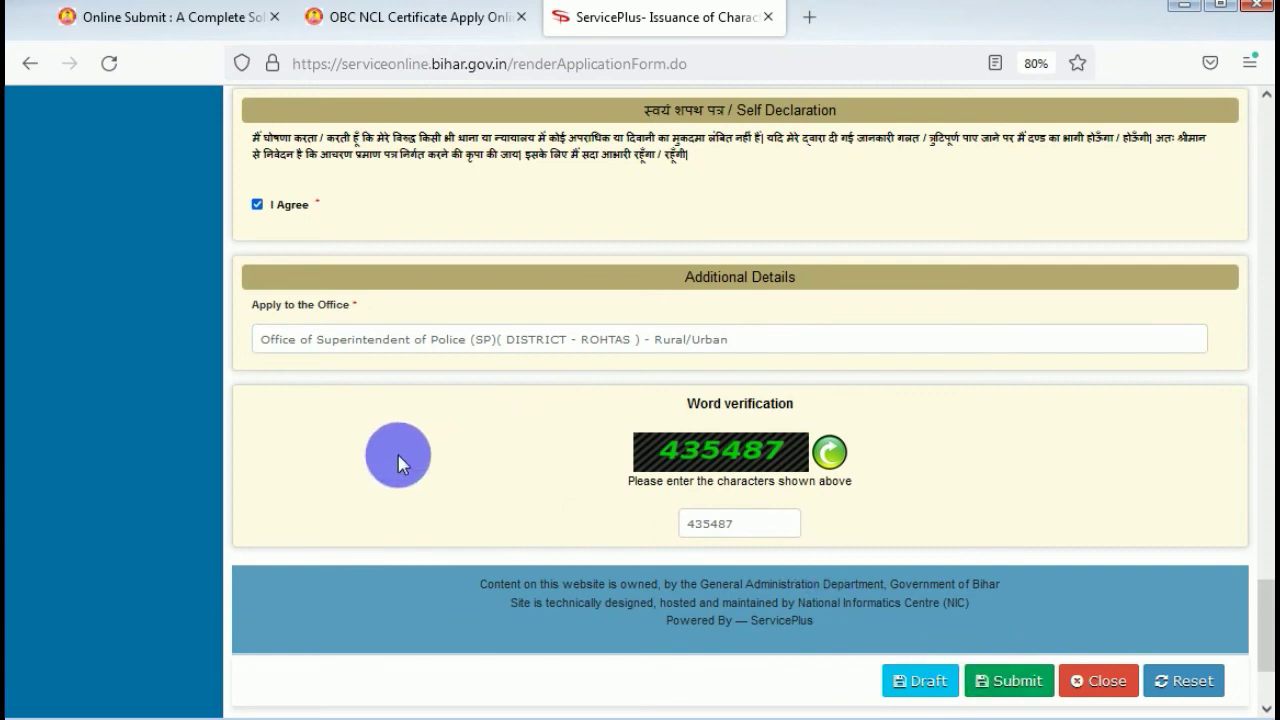
{"action": "scroll", "coordinate": [398, 462], "scroll_direction": "up", "scroll_amount": 8}
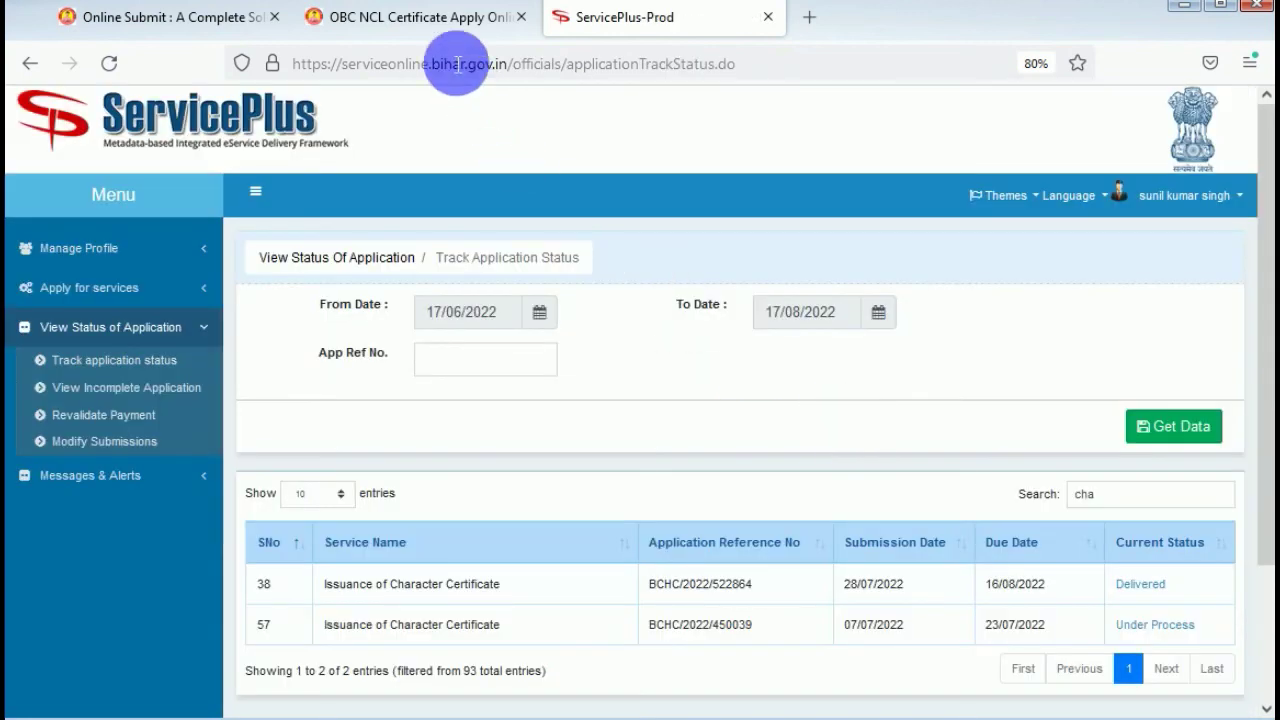
{"action": "left_click", "coordinate": [425, 20]}
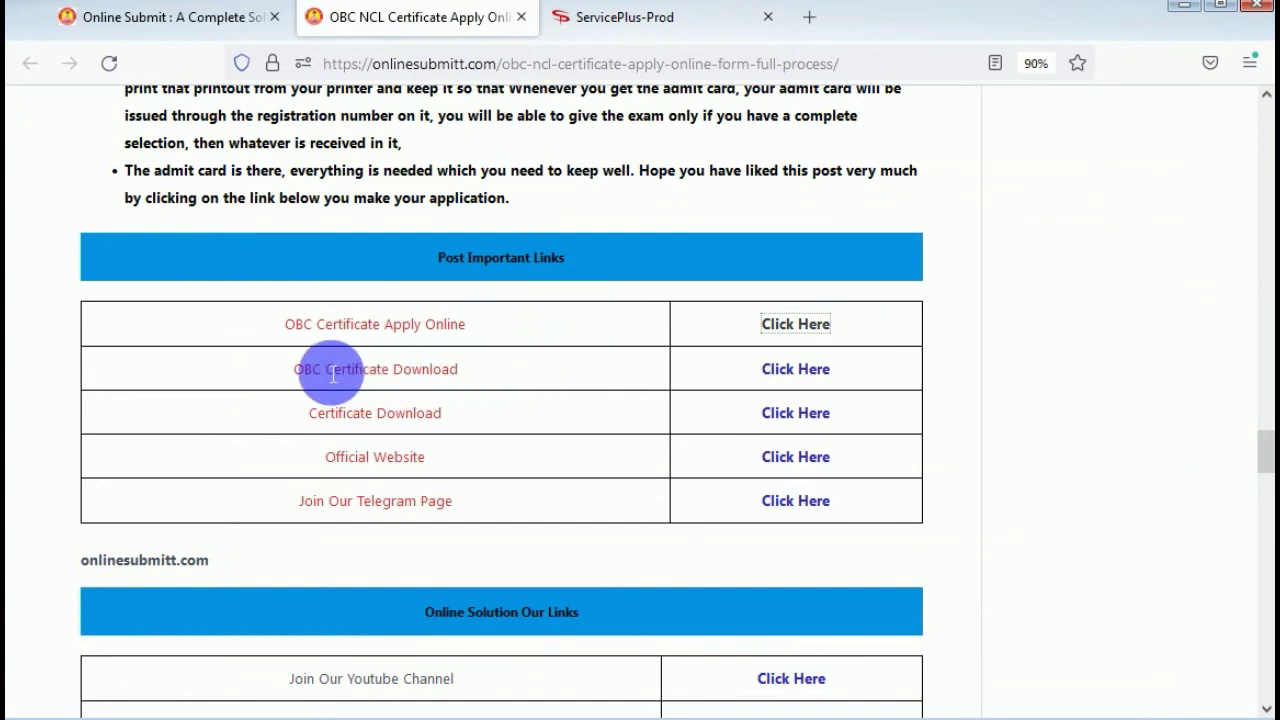
{"action": "left_click_drag", "start_coordinate": [295, 370], "coordinate": [517, 371]}
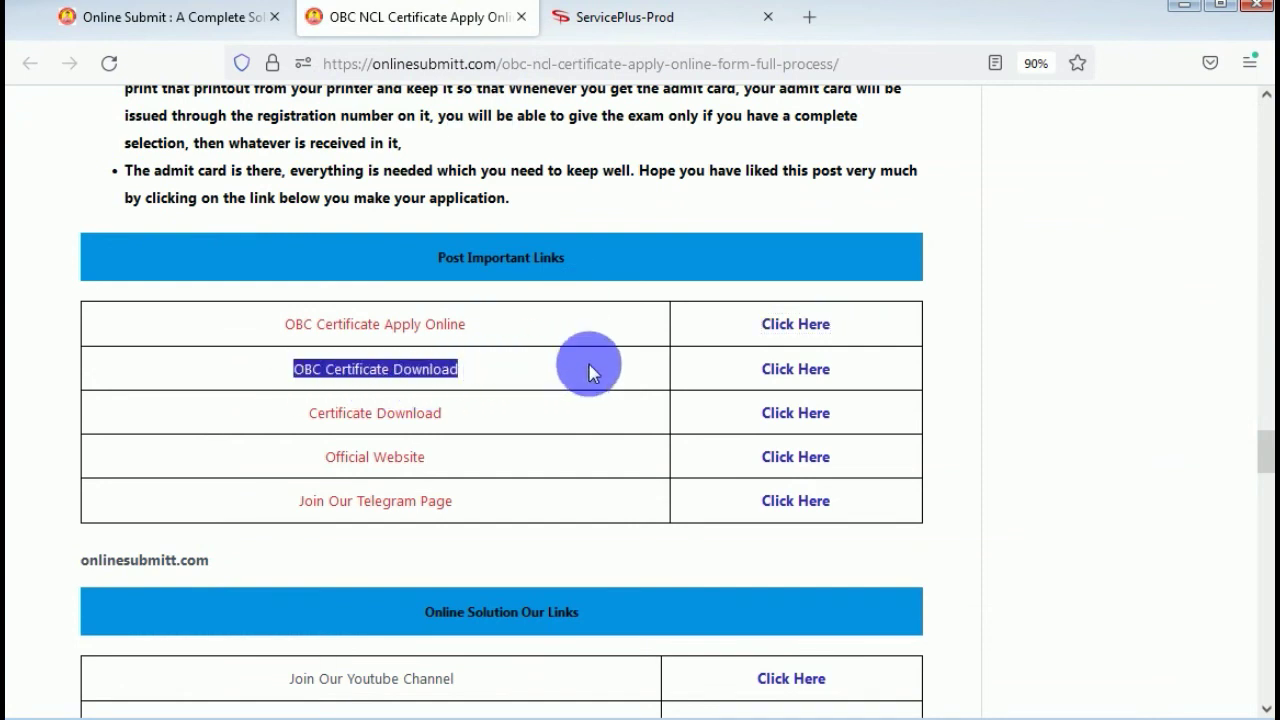
{"action": "left_click_drag", "start_coordinate": [741, 380], "coordinate": [836, 385]}
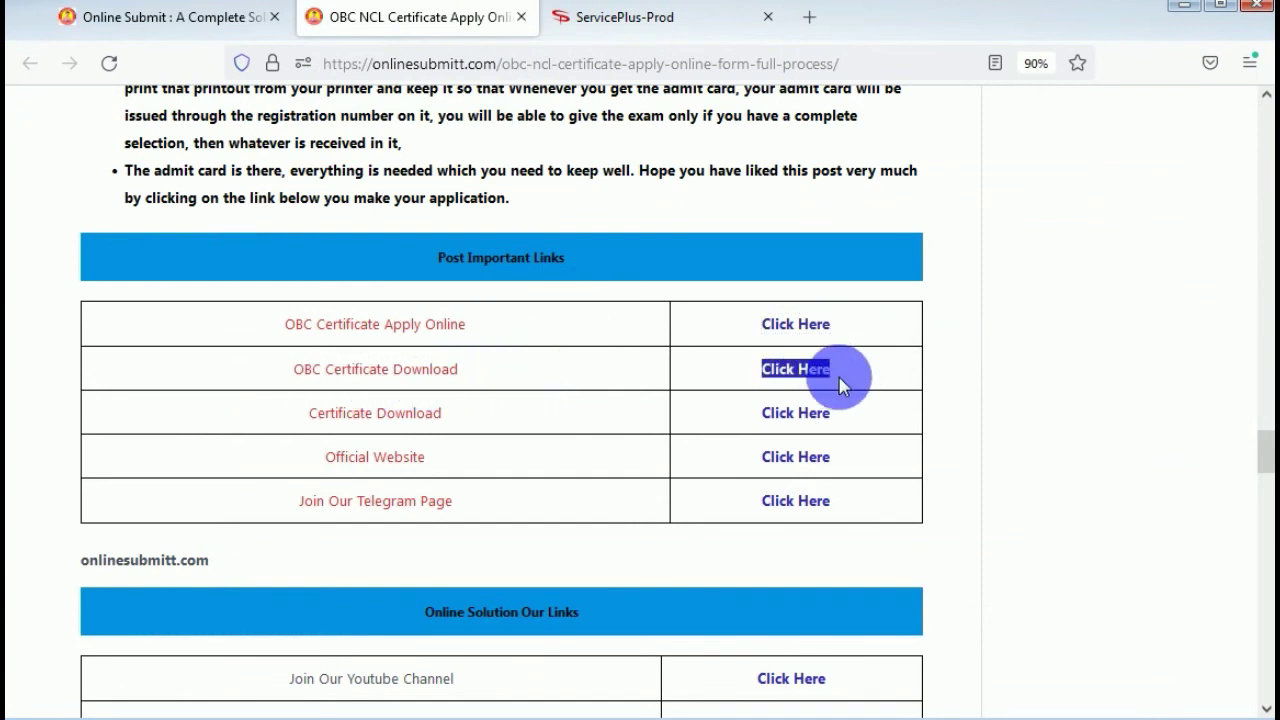
{"action": "left_click", "coordinate": [623, 16]}
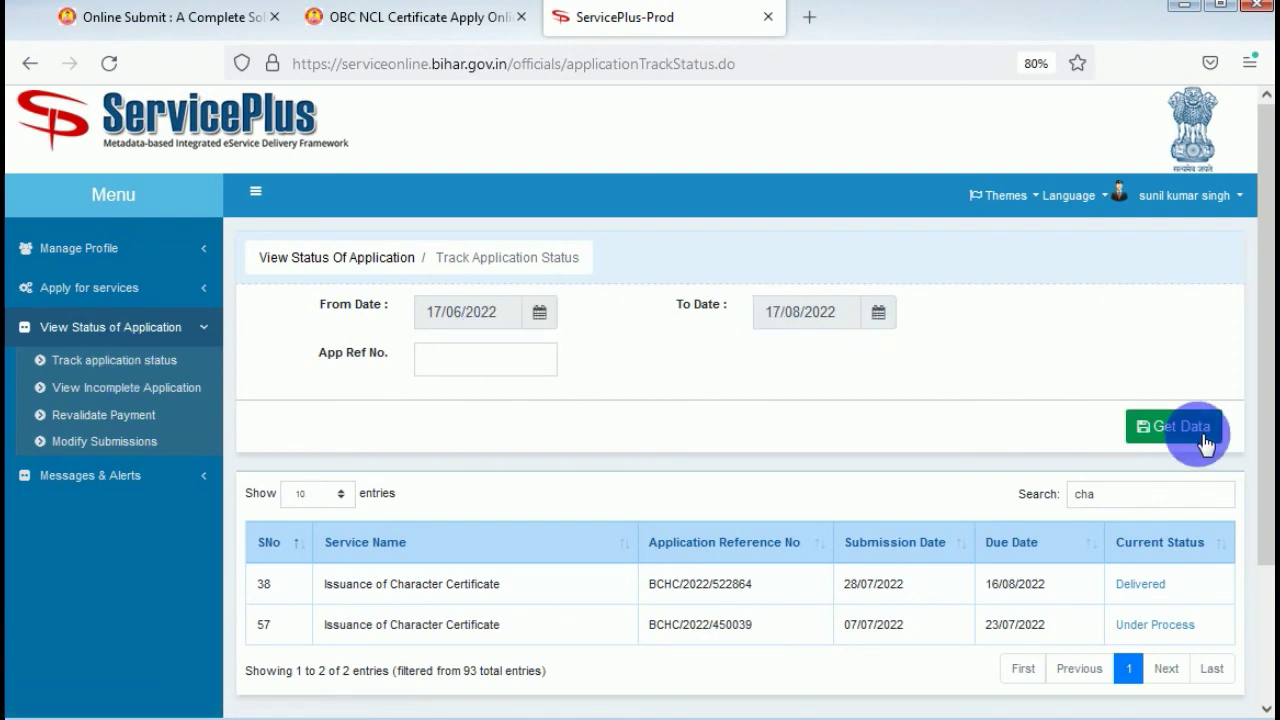
Open the status details of the first-row application marked Delivered.
{"action": "scroll", "coordinate": [813, 425], "scroll_direction": "down", "scroll_amount": 3}
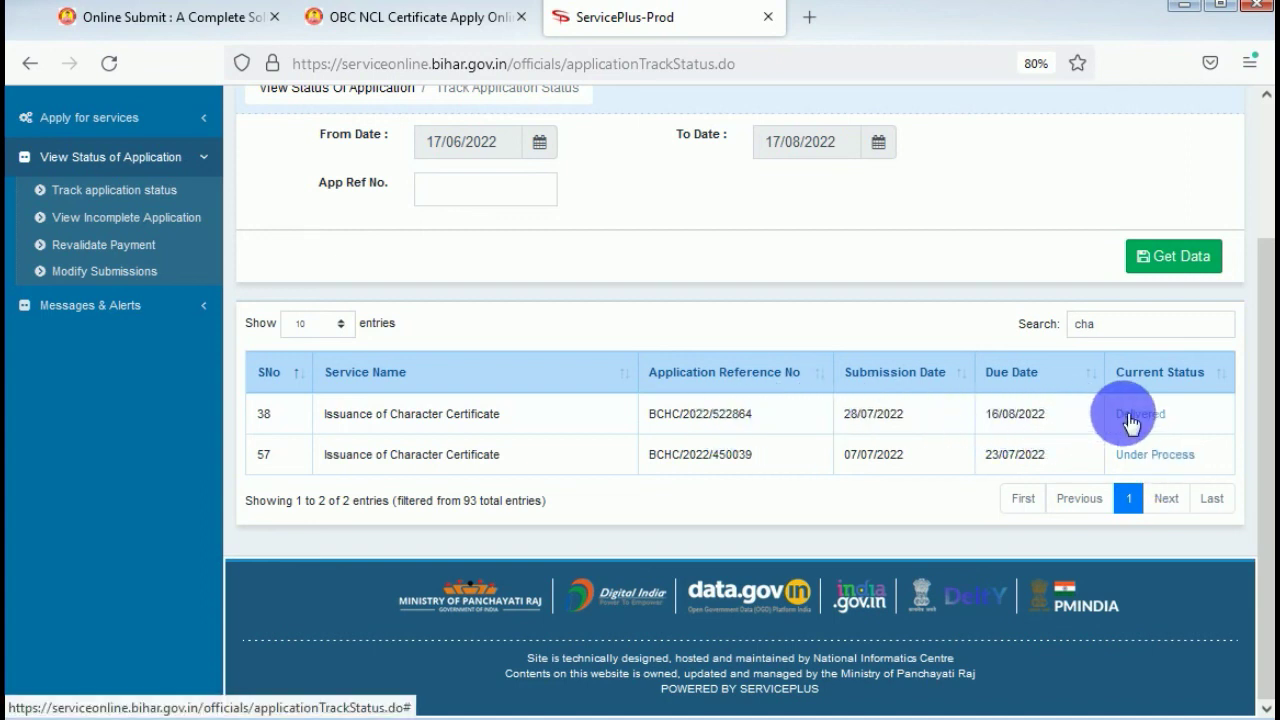
{"action": "left_click_drag", "start_coordinate": [648, 455], "coordinate": [1107, 457]}
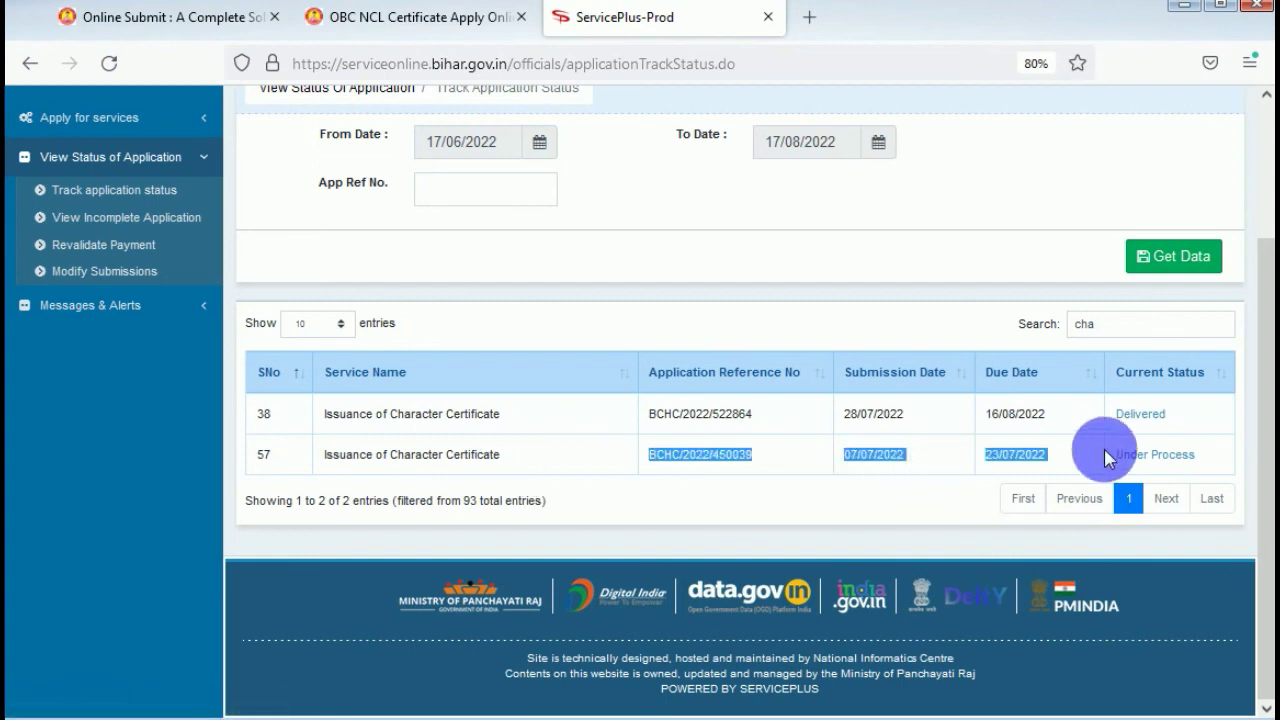
{"action": "left_click", "coordinate": [1051, 451]}
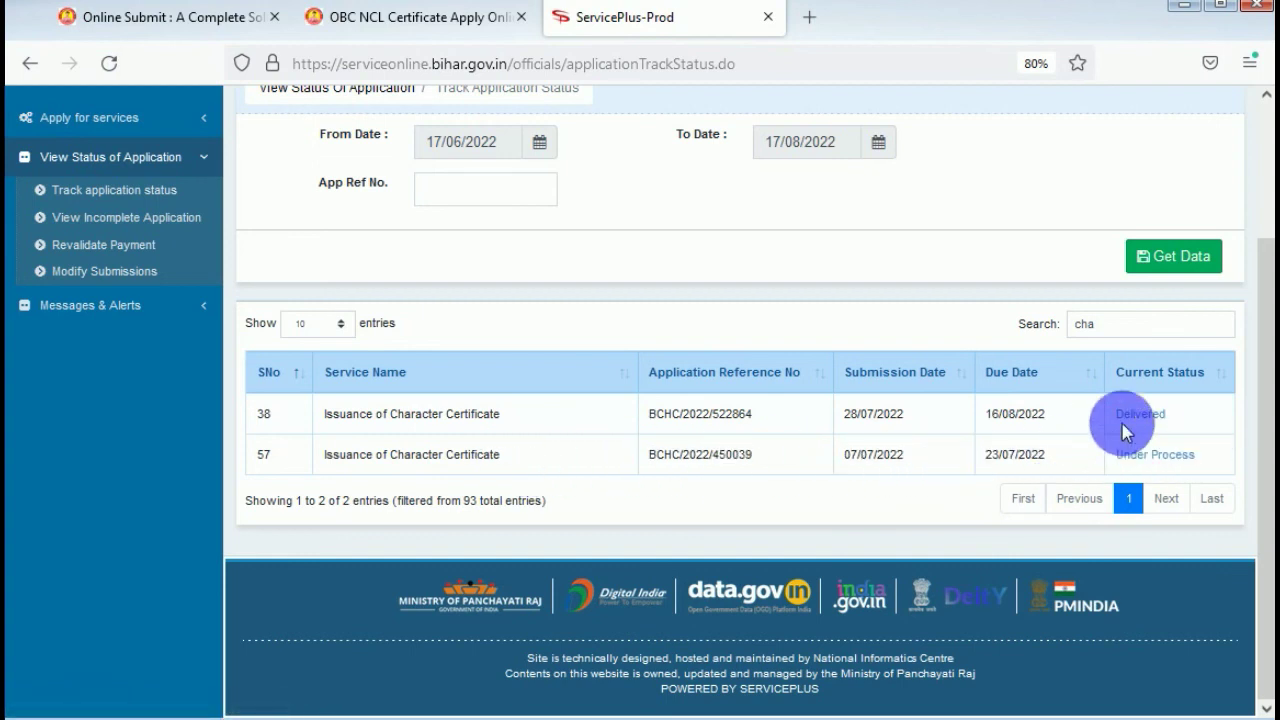
{"action": "left_click", "coordinate": [1137, 418]}
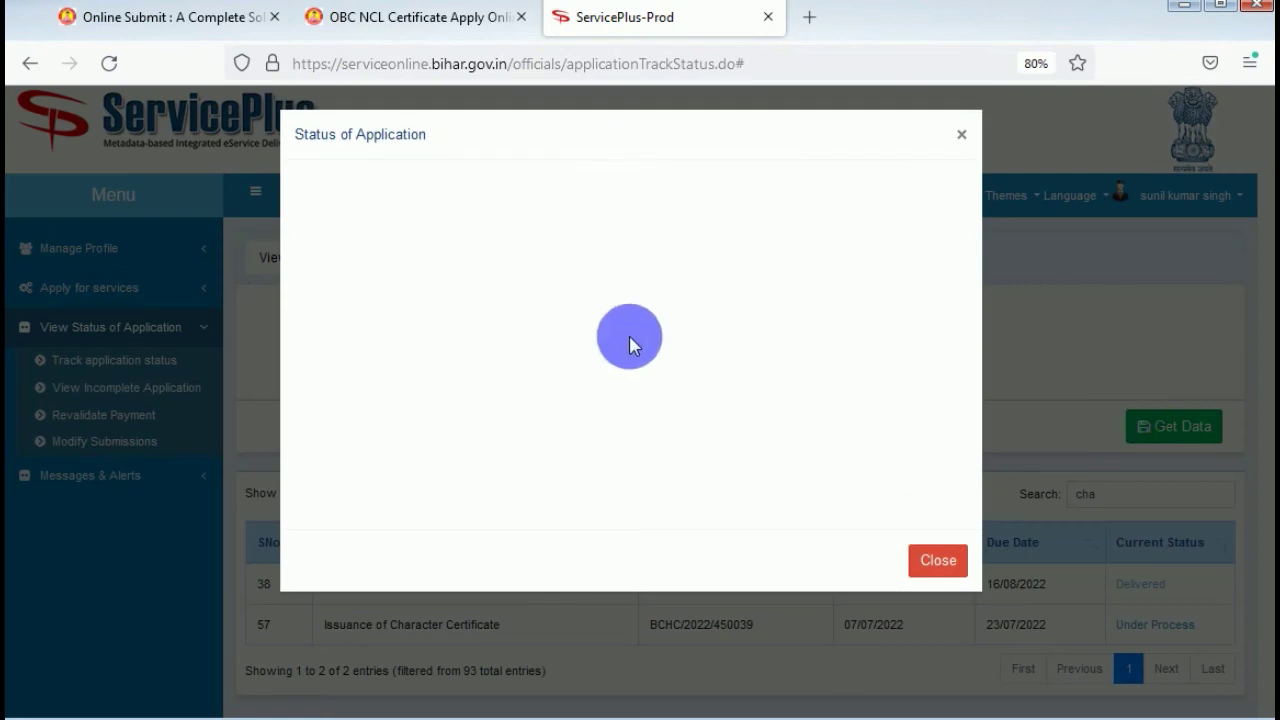
Open the New Certificate PDF and scroll through the issued character certificate.
{"action": "scroll", "coordinate": [629, 343], "scroll_direction": "down", "scroll_amount": 2}
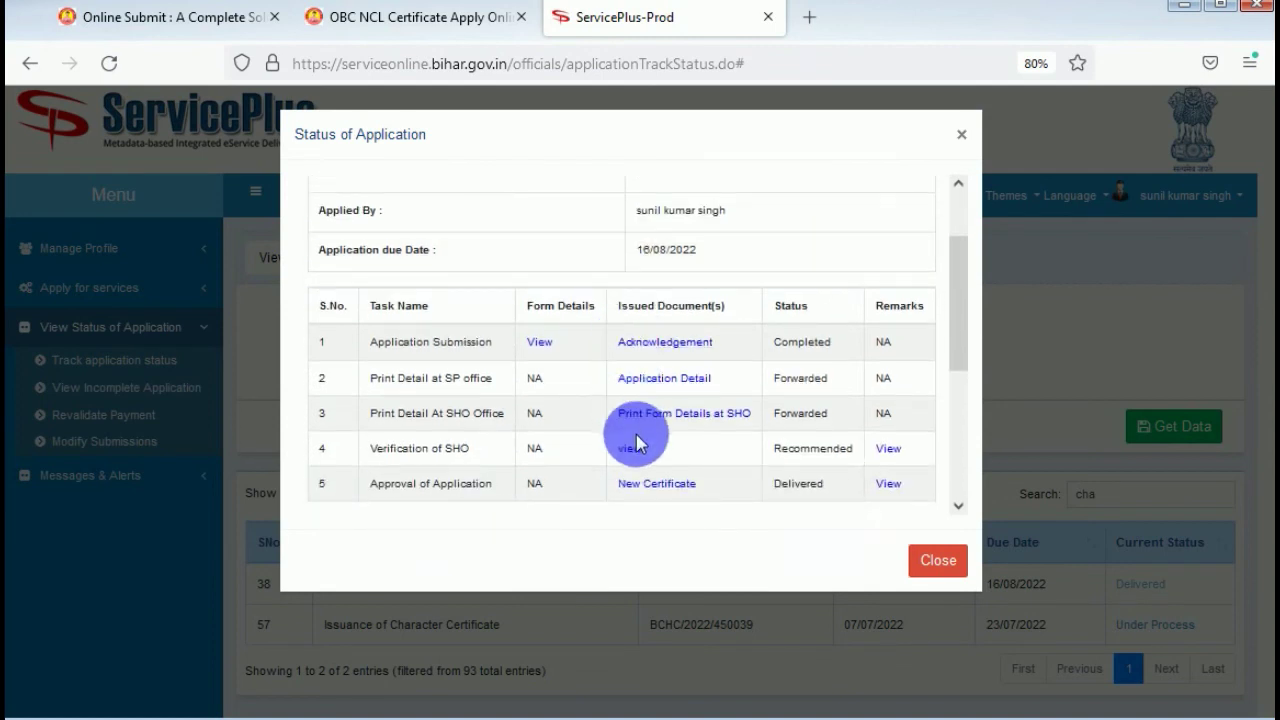
{"action": "scroll", "coordinate": [636, 444], "scroll_direction": "down", "scroll_amount": 2}
{"action": "left_click", "coordinate": [650, 394]}
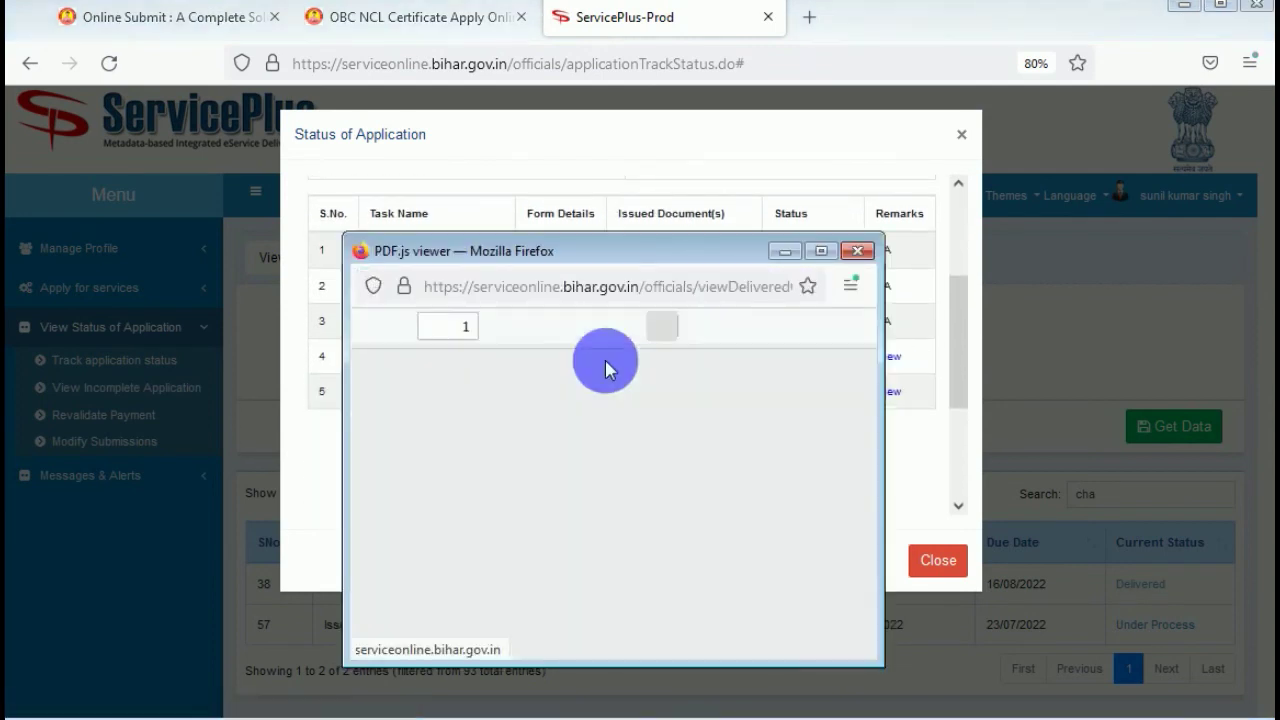
{"action": "scroll", "coordinate": [645, 500], "scroll_direction": "down", "scroll_amount": 6}
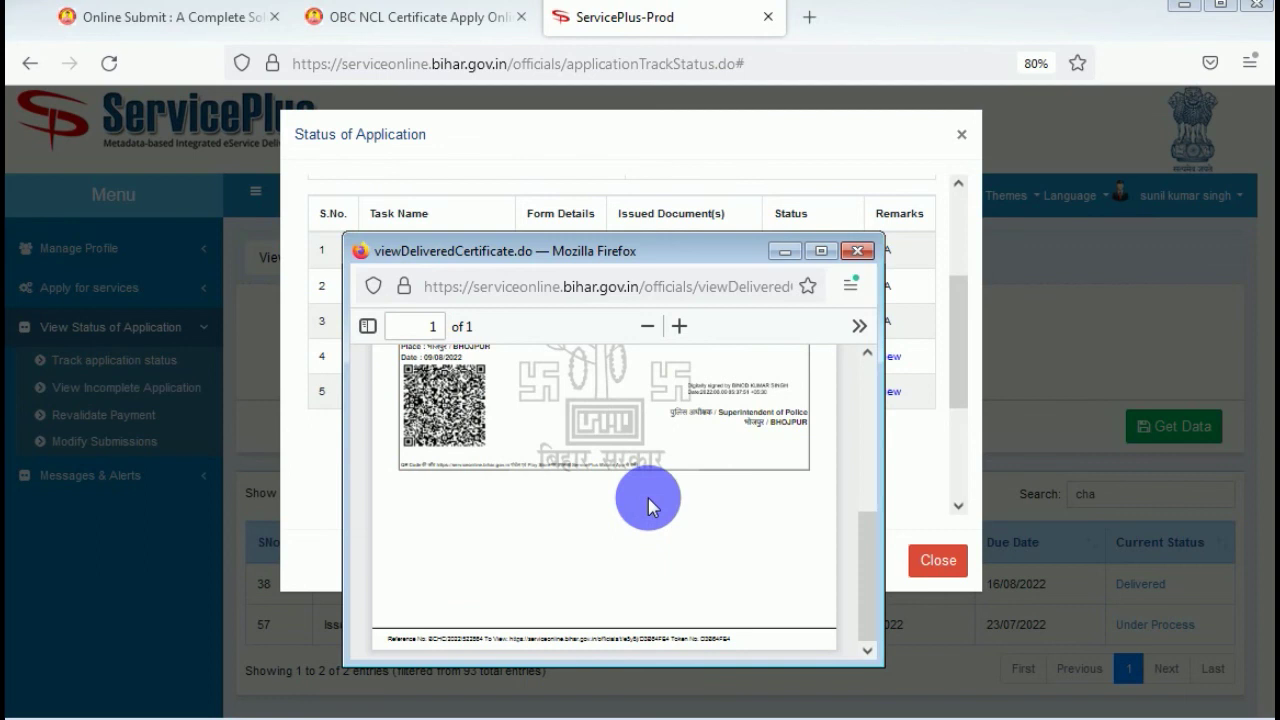
{"action": "scroll", "coordinate": [648, 507], "scroll_direction": "up", "scroll_amount": 5}
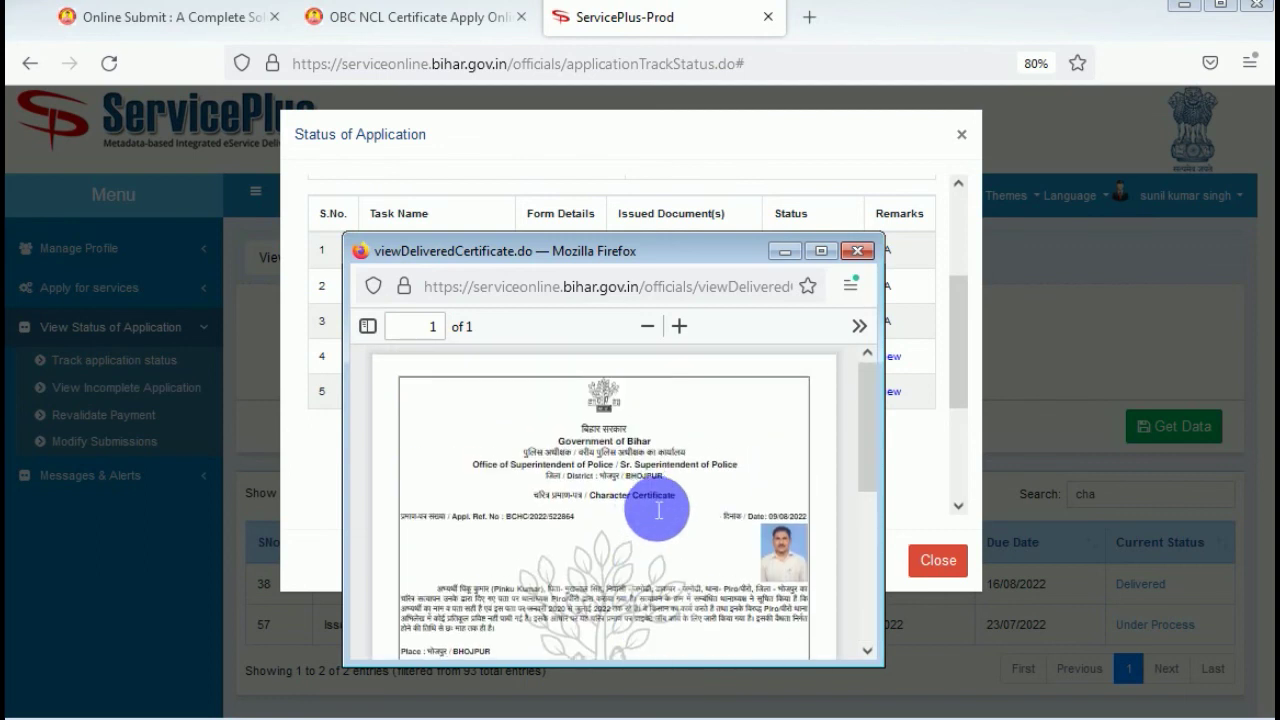
{"action": "scroll", "coordinate": [655, 508], "scroll_direction": "down", "scroll_amount": 6}
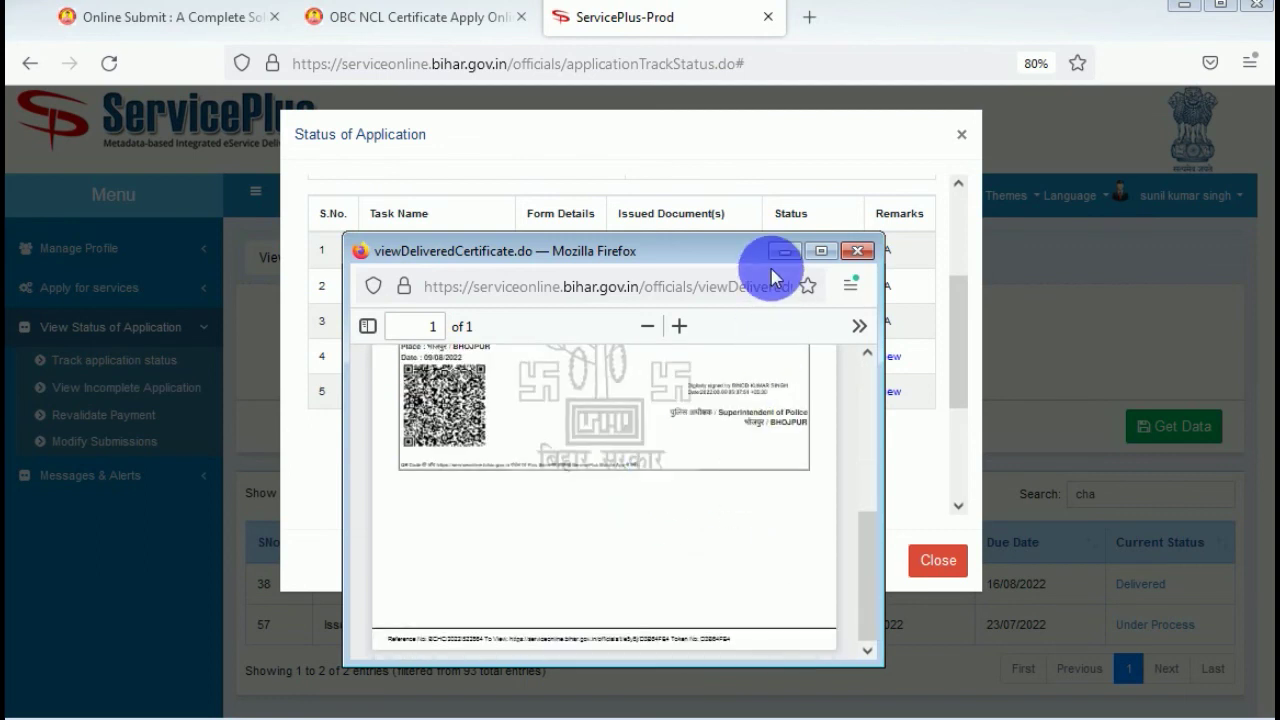